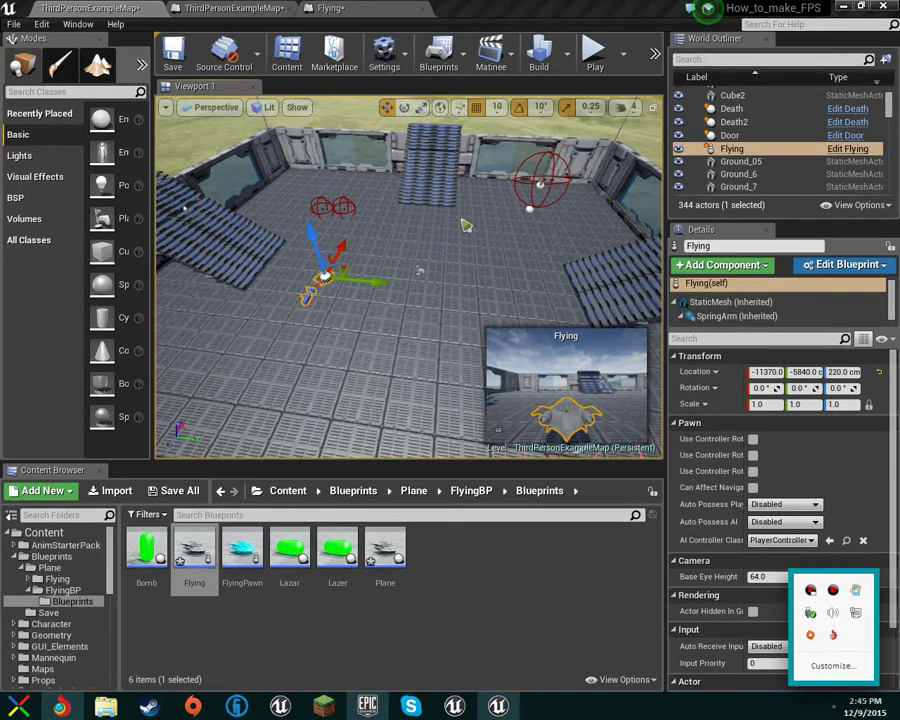
Delete the Plane blueprint from the FlyingBP Blueprints folder
{"action": "right_click_drag", "start_coordinate": [460, 219], "coordinate": [435, 263]}
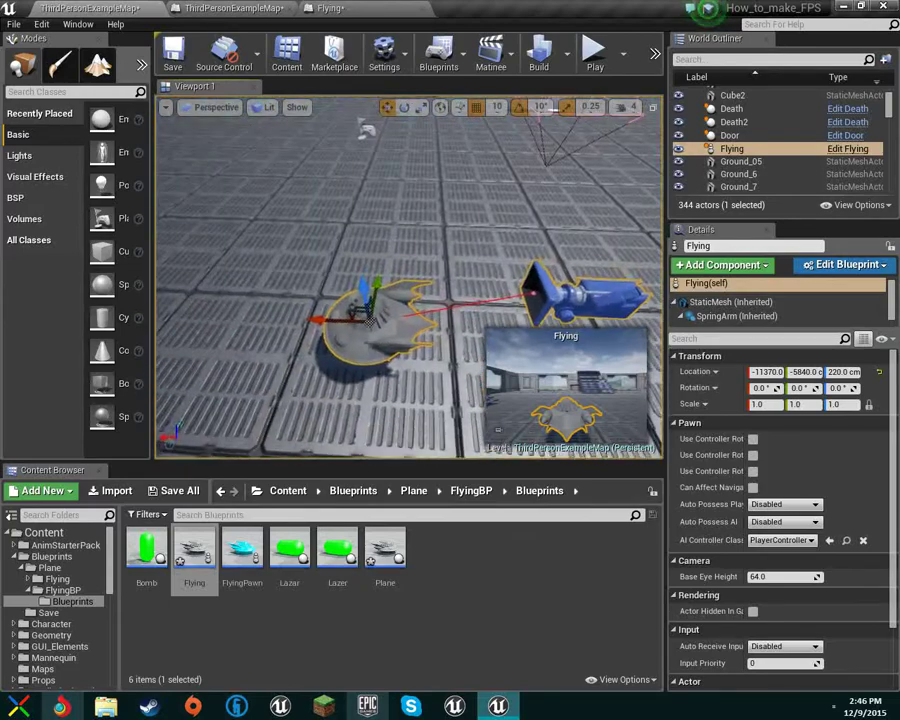
{"action": "left_click", "coordinate": [386, 556]}
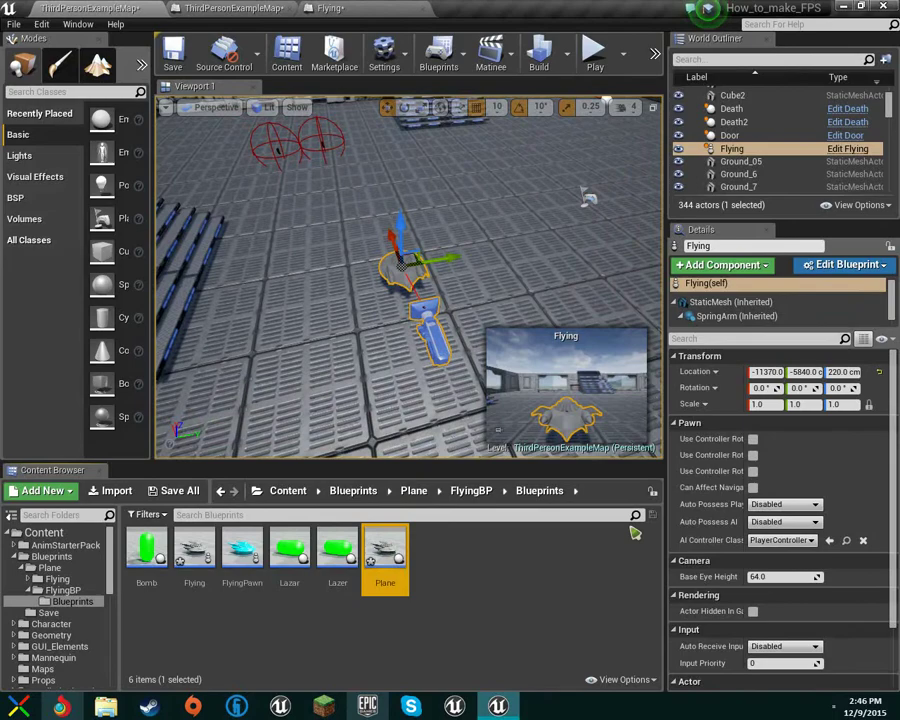
{"action": "key", "text": "Delete"}
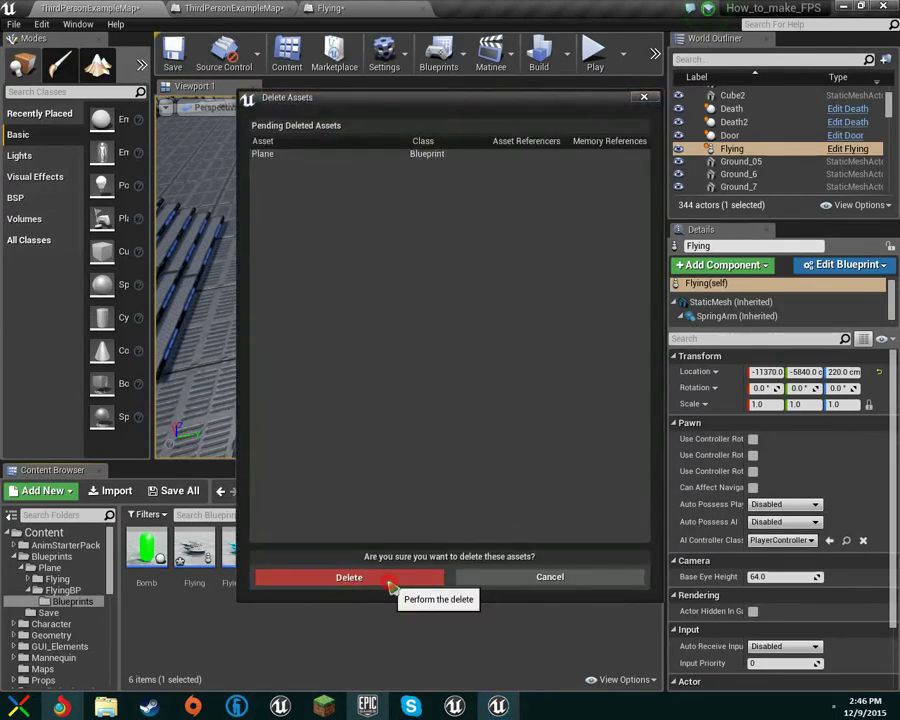
{"action": "left_click", "coordinate": [387, 524]}
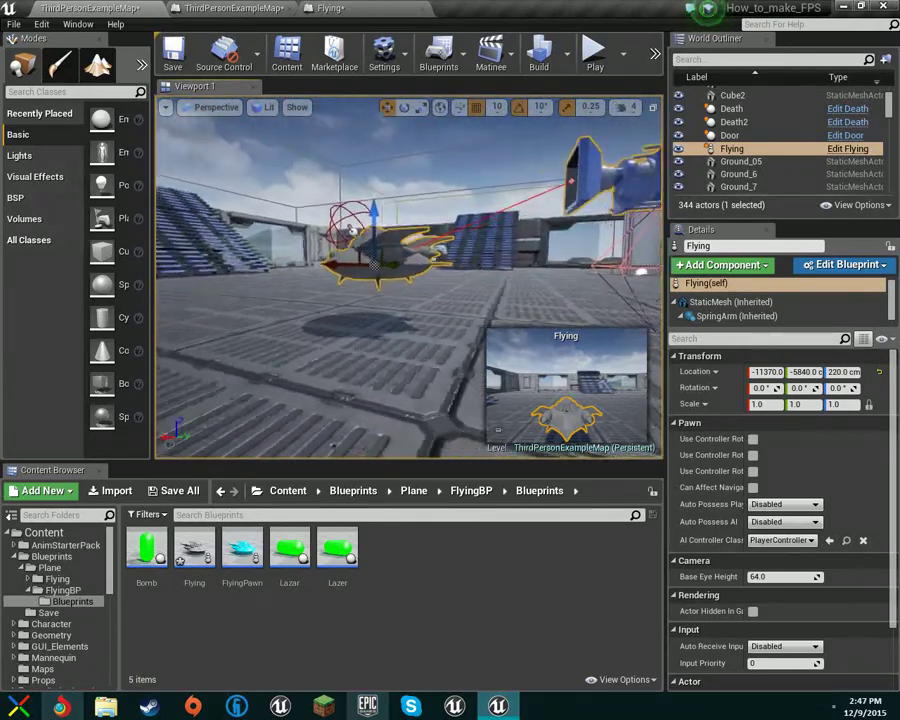
Look over the Flying ship placed in the level and open the Level Blueprint
{"action": "right_click_drag", "start_coordinate": [408, 277], "coordinate": [260, 272]}
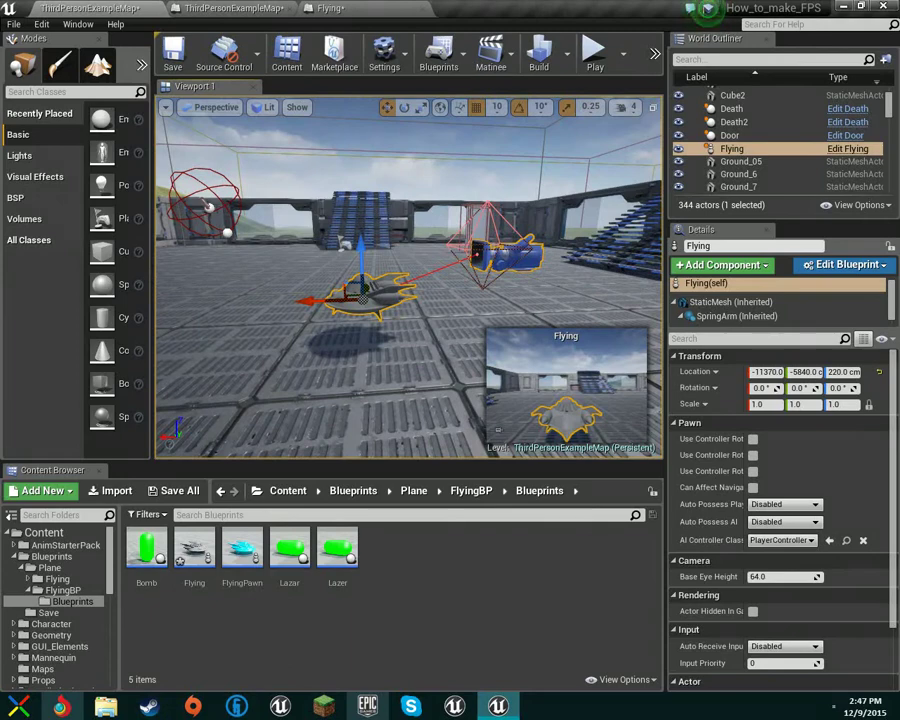
{"action": "right_click_drag", "start_coordinate": [408, 277], "coordinate": [230, 270]}
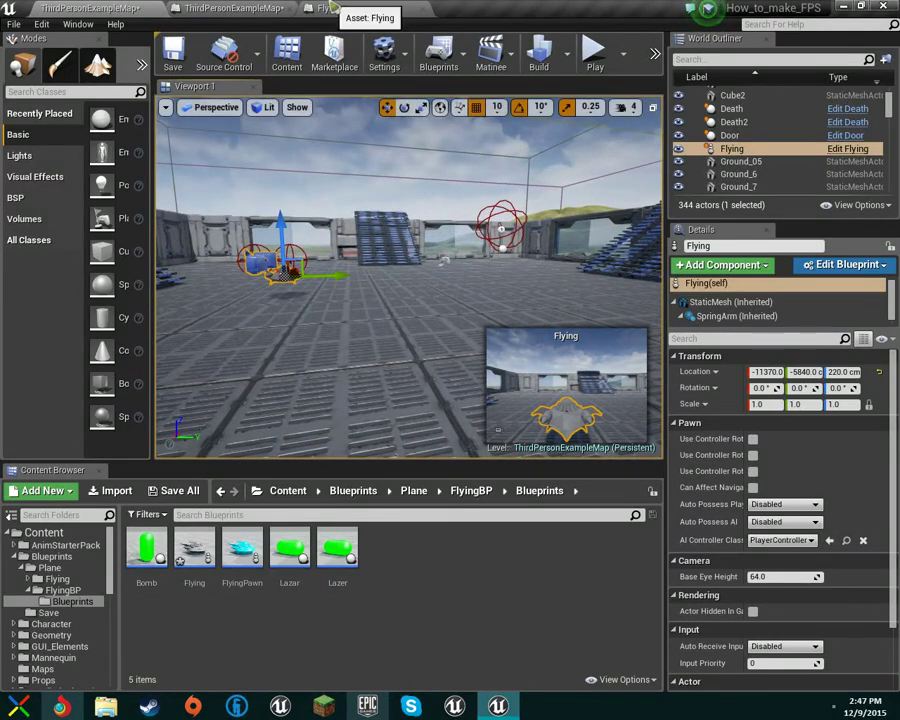
{"action": "key", "text": "w"}
{"action": "right_click_drag", "start_coordinate": [385, 284], "coordinate": [285, 310]}
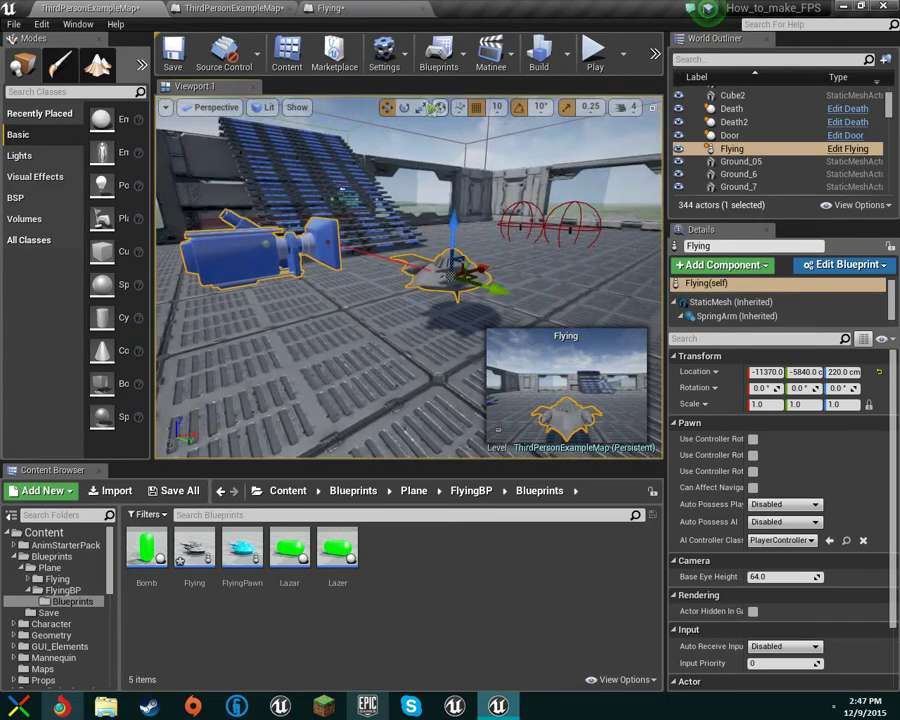
{"action": "left_click", "coordinate": [440, 50]}
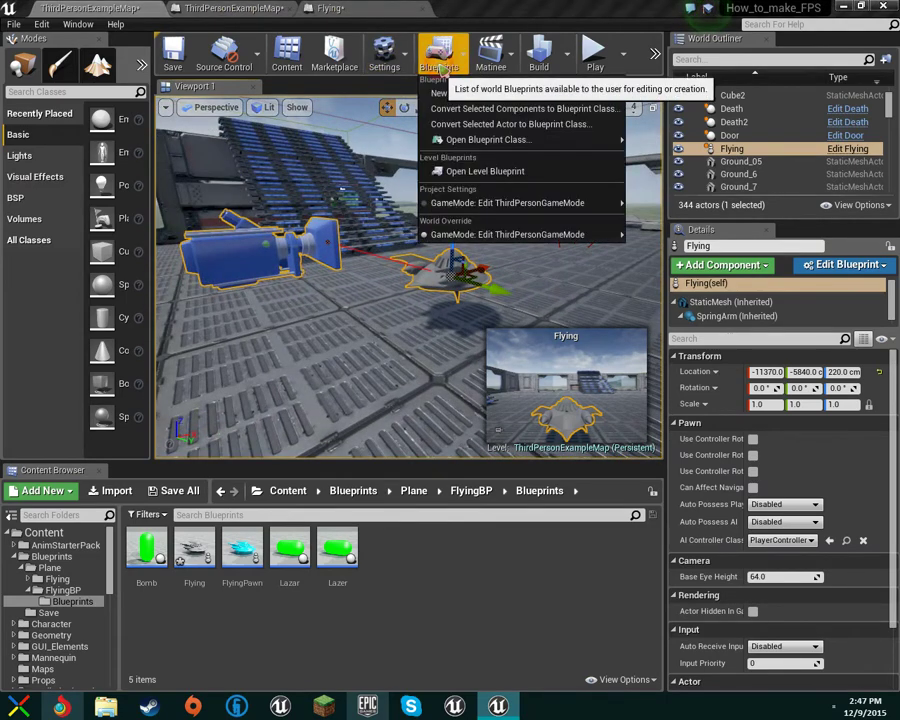
{"action": "left_click", "coordinate": [485, 172]}
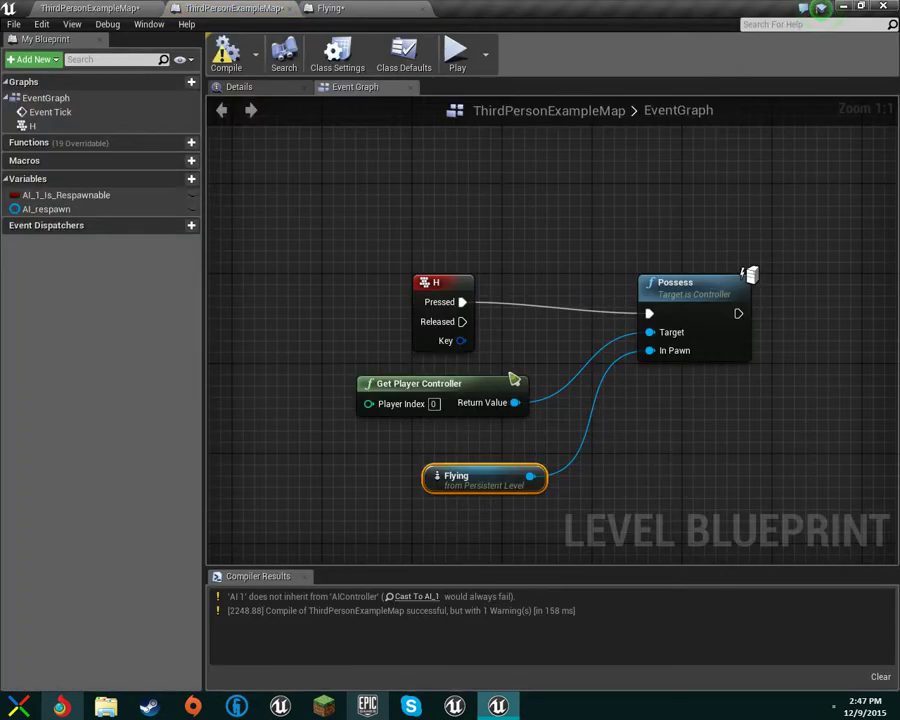
Add a second Get Player Controller node and create a Possess node from its Return Value
{"action": "right_click", "coordinate": [497, 344]}
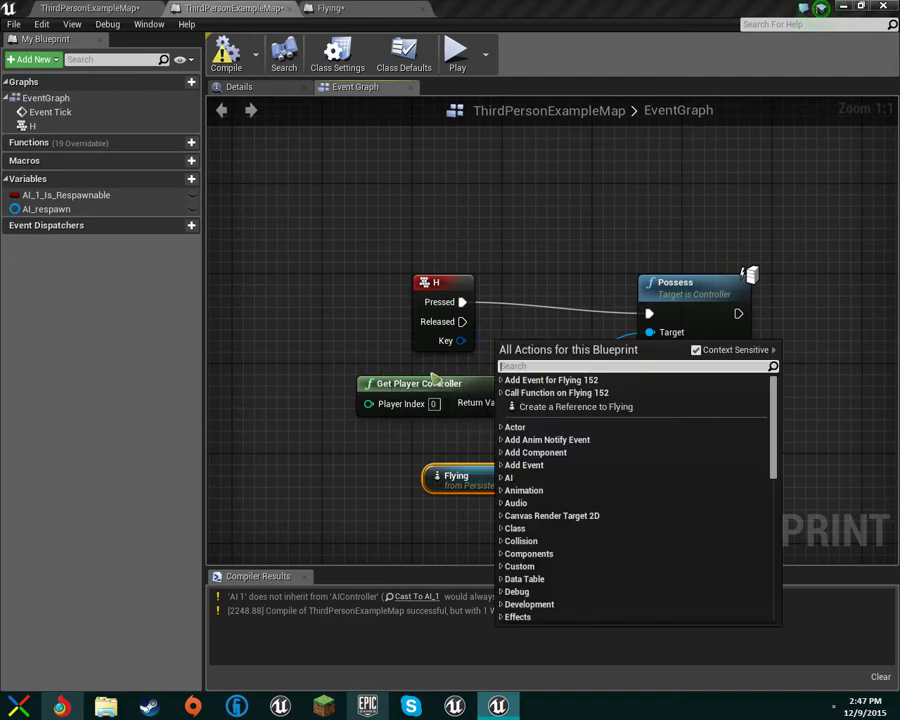
{"action": "type", "text": "get pla"}
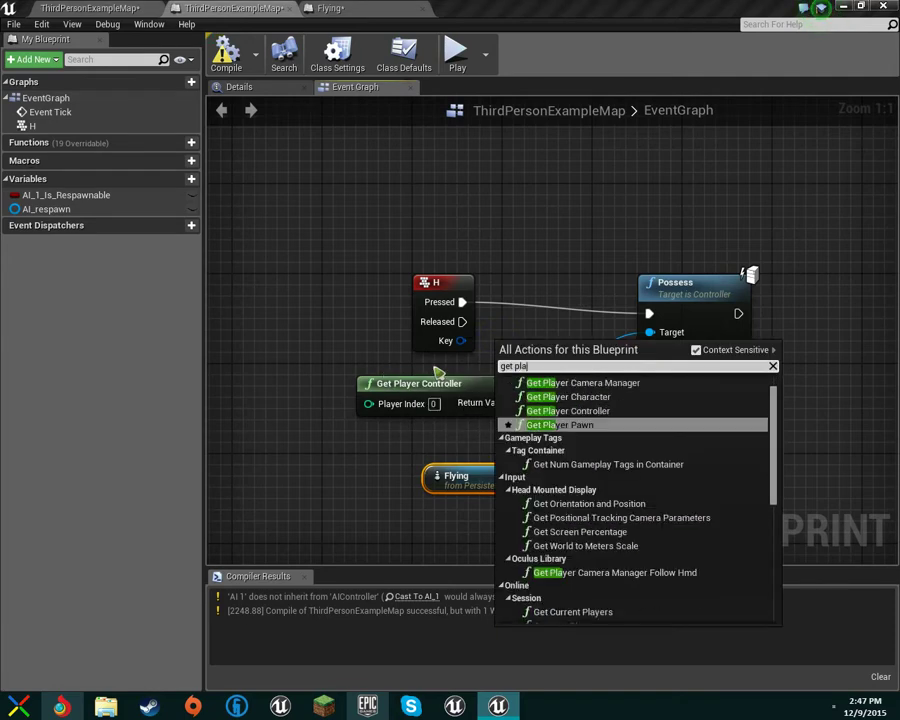
{"action": "key", "text": "Up"}
{"action": "key", "text": "Return"}
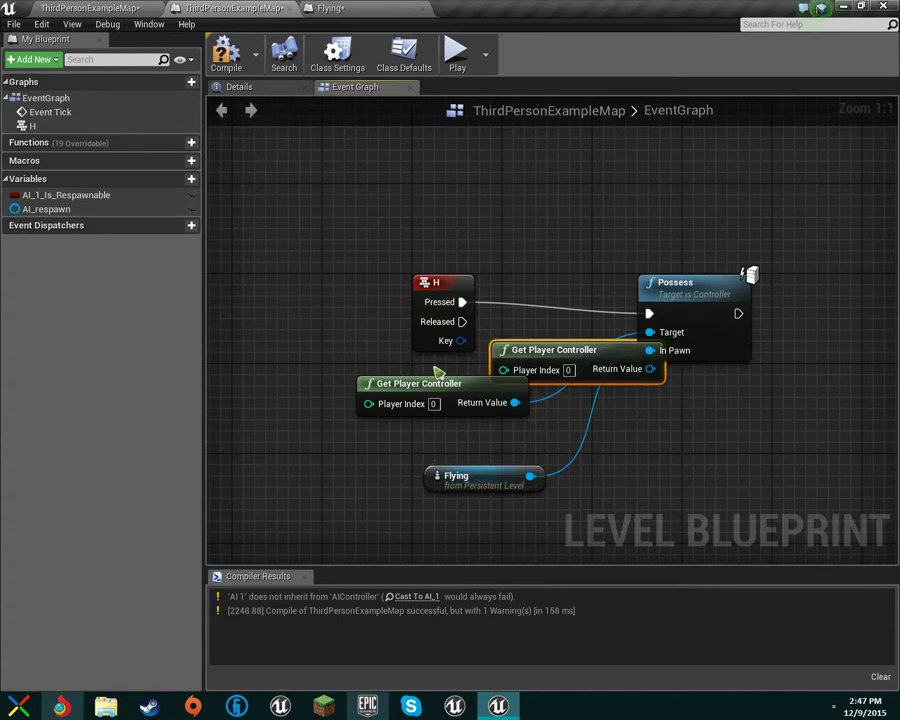
{"action": "left_click_drag", "start_coordinate": [567, 355], "coordinate": [443, 433]}
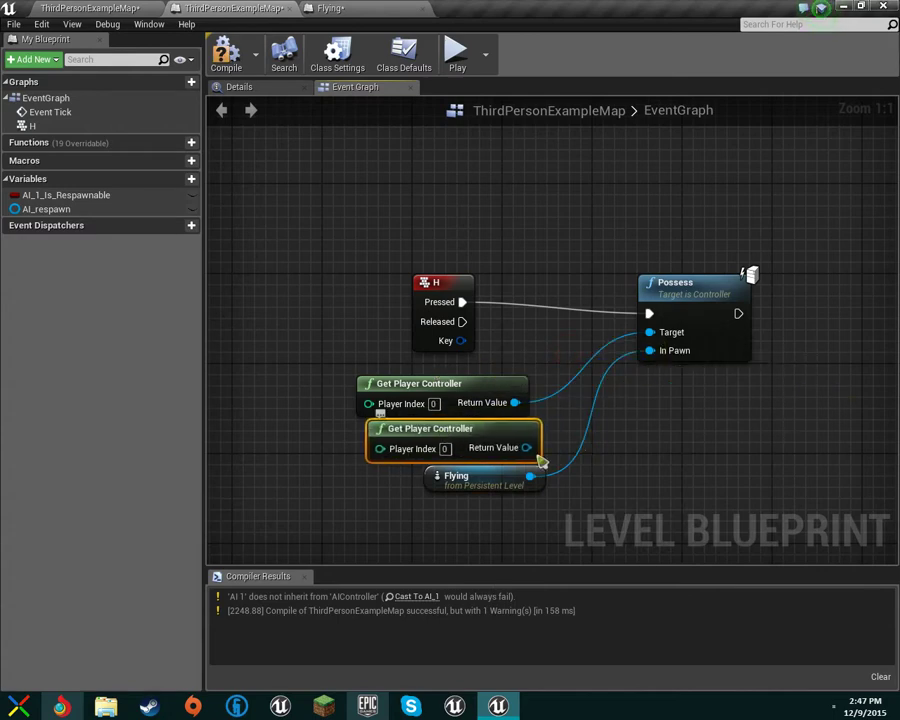
{"action": "left_click_drag", "start_coordinate": [526, 447], "coordinate": [645, 428]}
{"action": "type", "text": "poss"}
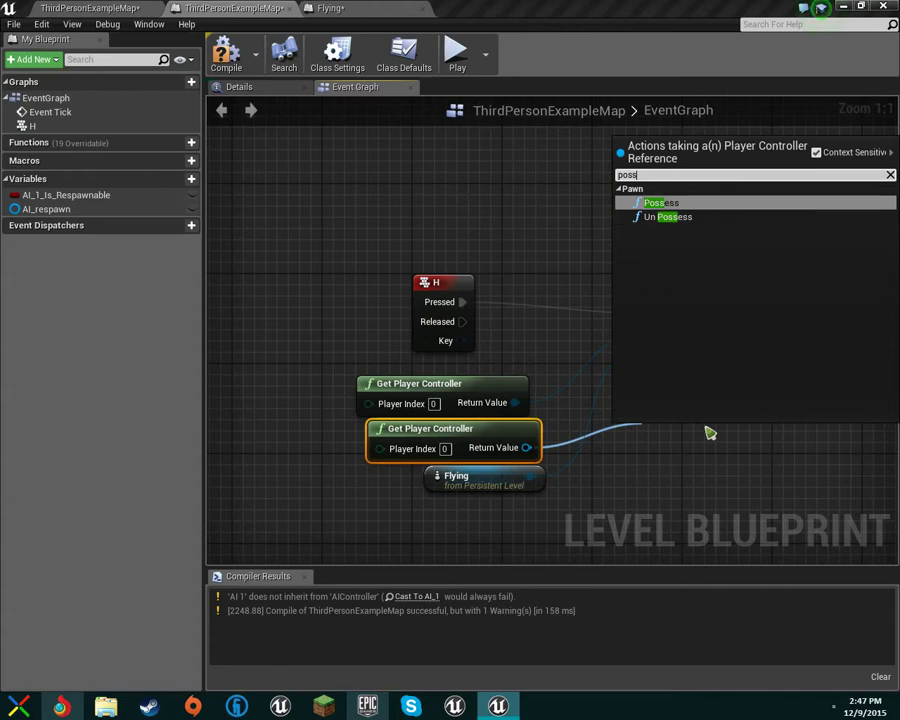
{"action": "key", "text": "Return"}
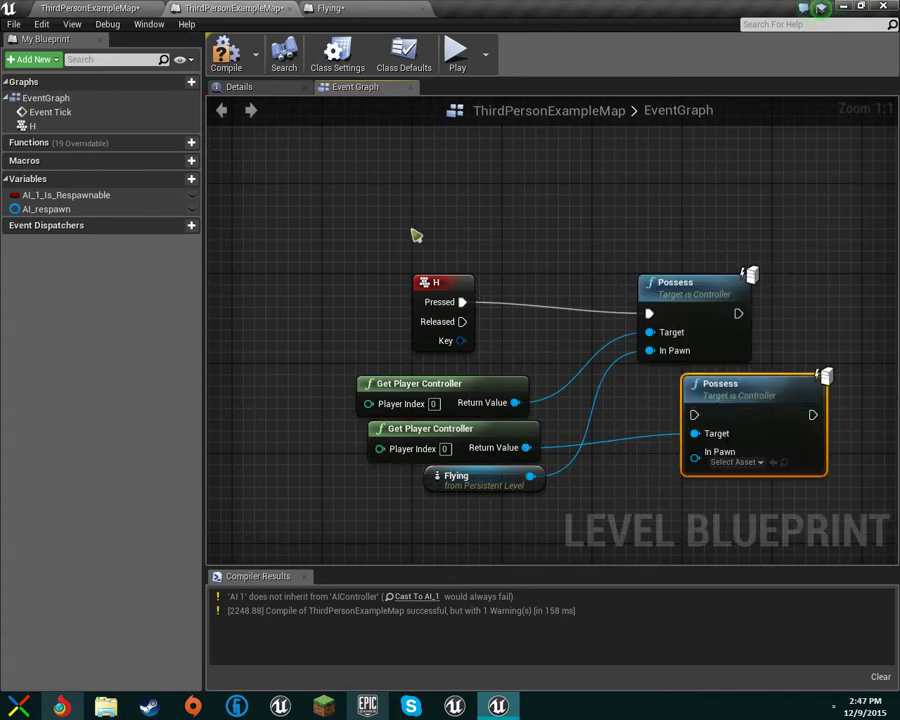
Add another reference to the level's Flying actor and try to wire it into the new Possess node's In Pawn
{"action": "left_click", "coordinate": [428, 286]}
{"action": "left_click_drag", "start_coordinate": [695, 457], "coordinate": [560, 505]}
{"action": "right_click", "coordinate": [538, 518]}
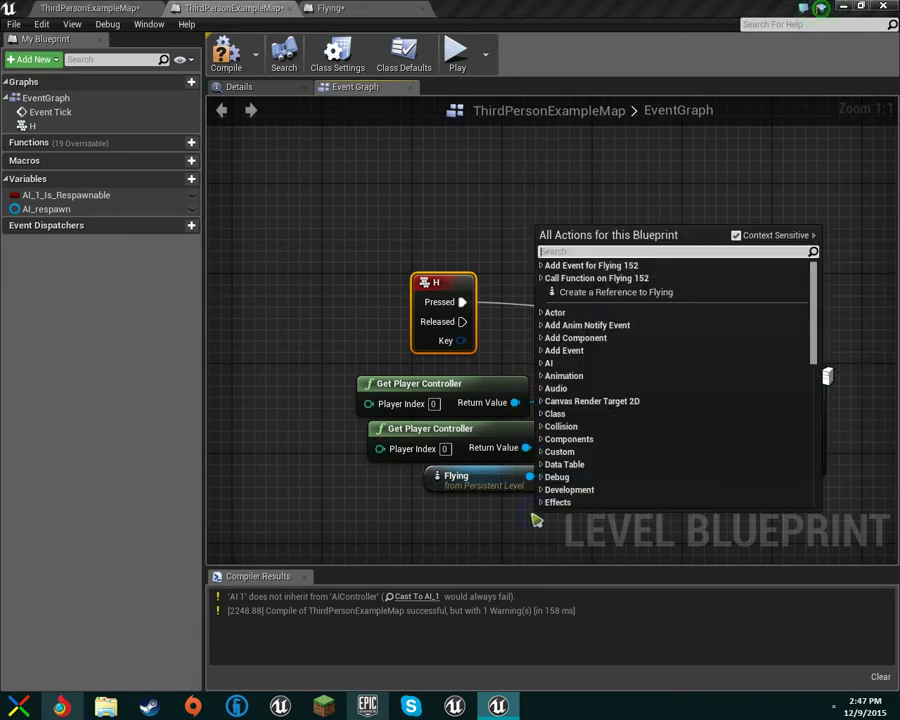
{"action": "left_click", "coordinate": [585, 292]}
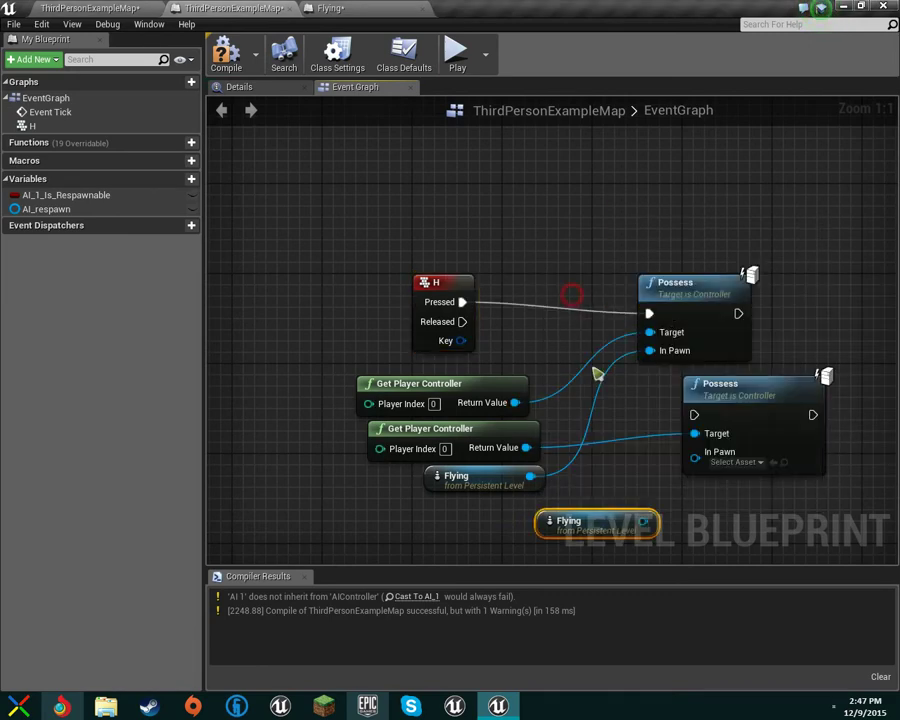
{"action": "left_click_drag", "start_coordinate": [644, 521], "coordinate": [684, 462]}
Delete the duplicate Possess, Flying reference and Get Player Controller nodes from the event graph
{"action": "left_click", "coordinate": [715, 535]}
{"action": "left_click_drag", "start_coordinate": [689, 506], "coordinate": [603, 428]}
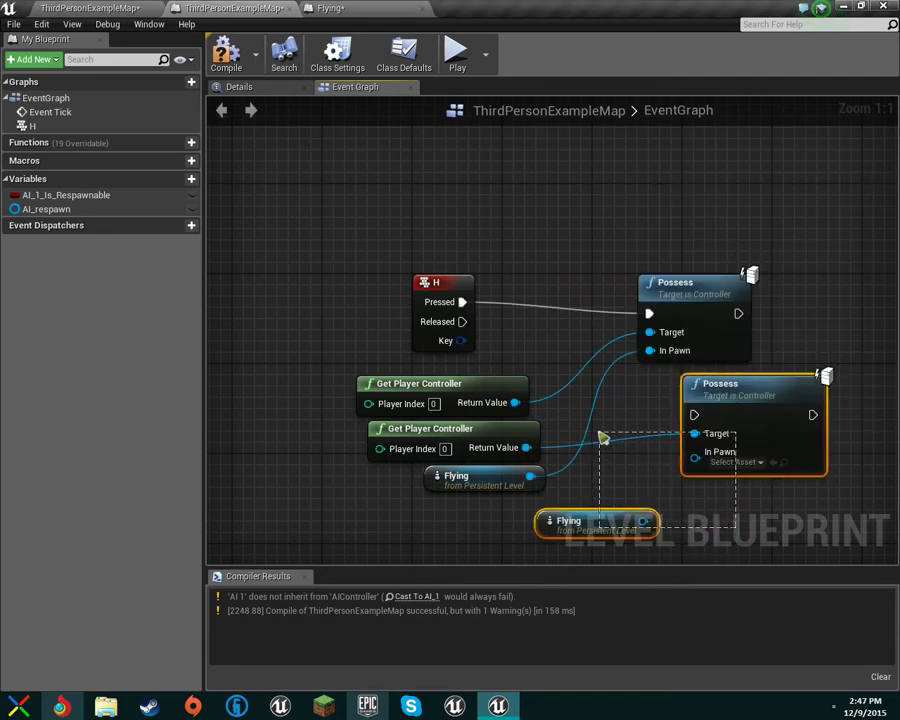
{"action": "key", "text": "Delete"}
{"action": "left_click", "coordinate": [525, 428]}
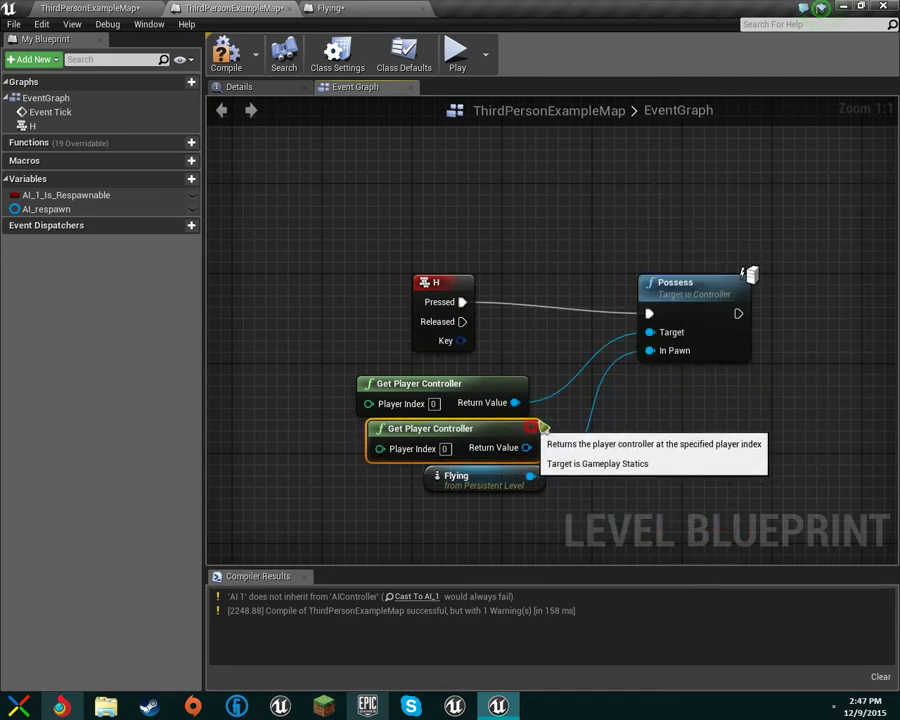
{"action": "key", "text": "Delete"}
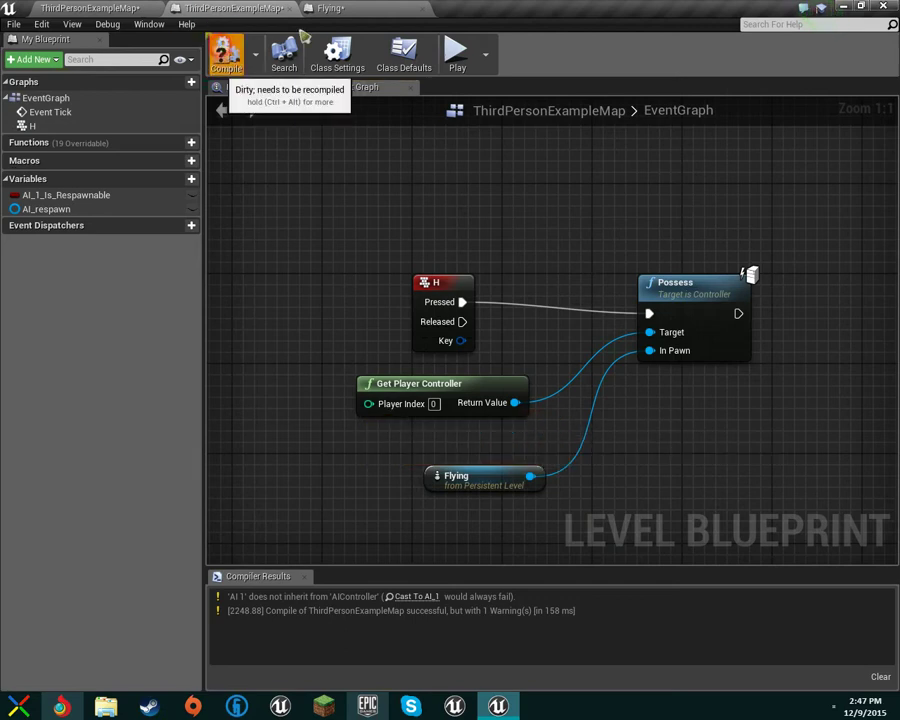
Open the ThirdPersonGameMode blueprint from ThirdPersonBP's Blueprints folder and check its Default Pawn Class
{"action": "left_click", "coordinate": [340, 9]}
{"action": "left_click", "coordinate": [88, 8]}
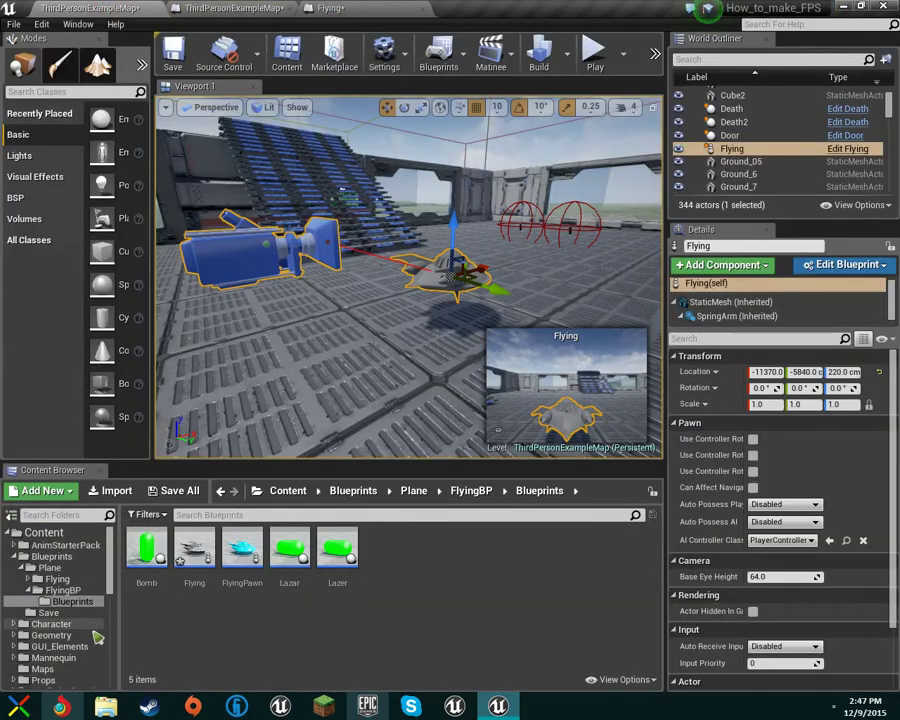
{"action": "scroll", "coordinate": [85, 615], "scroll_direction": "down", "scroll_amount": 5}
{"action": "scroll", "coordinate": [80, 603], "scroll_direction": "up", "scroll_amount": 2}
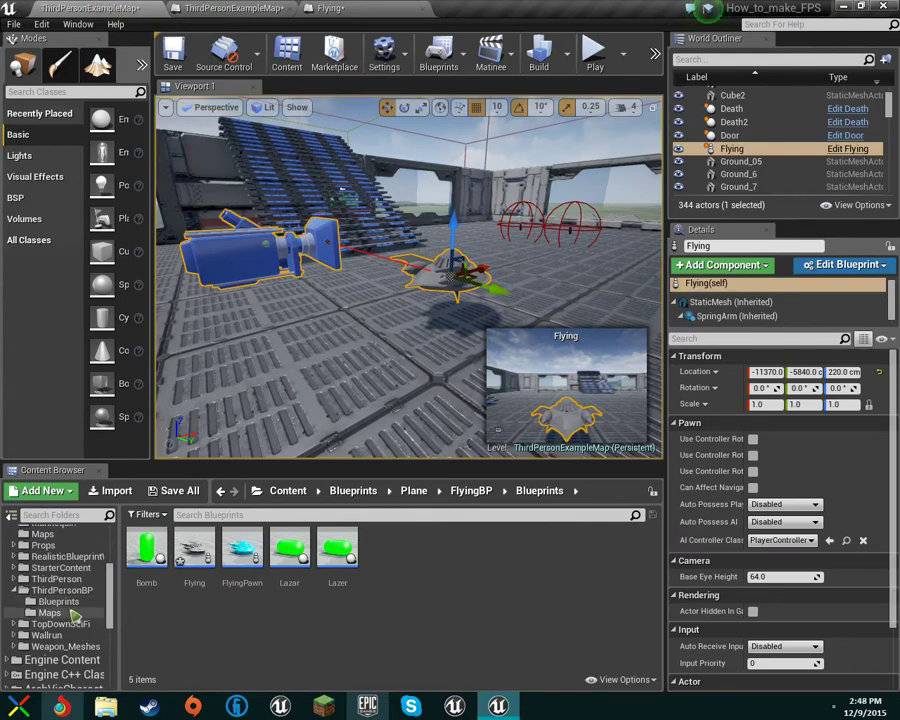
{"action": "left_click", "coordinate": [62, 601]}
{"action": "double_click", "coordinate": [192, 560]}
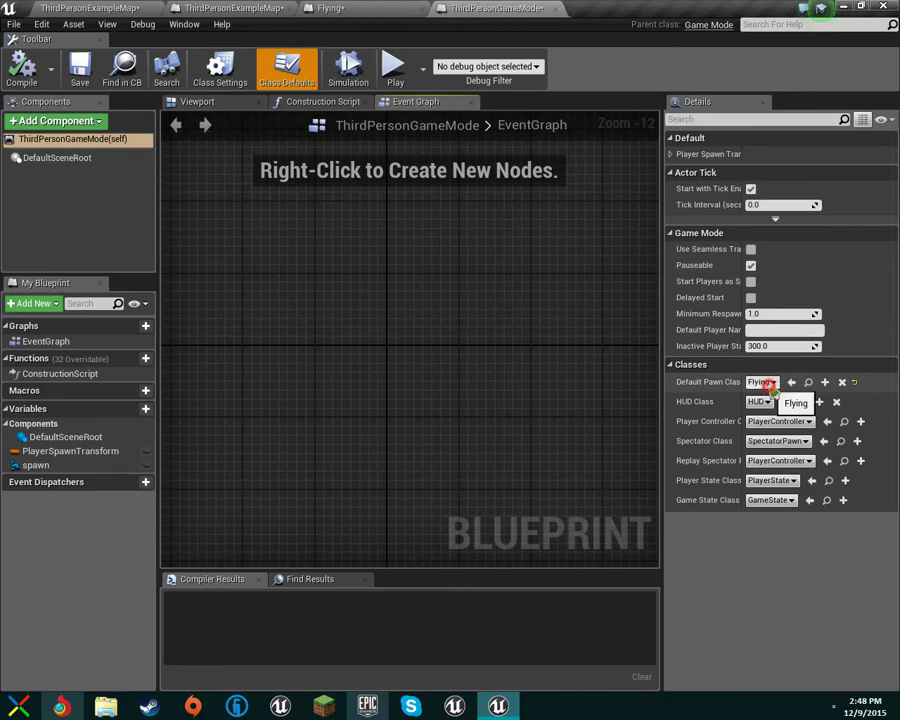
{"action": "left_click", "coordinate": [765, 383]}
Play the level to test flying the ship, and stop the session
{"action": "left_click", "coordinate": [90, 7]}
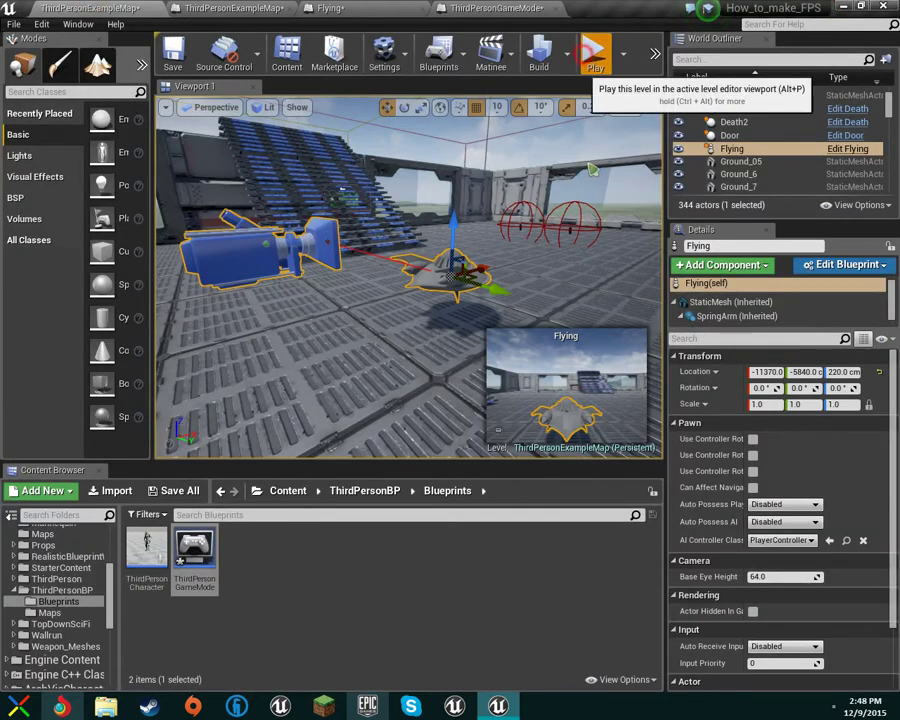
{"action": "left_click", "coordinate": [526, 229]}
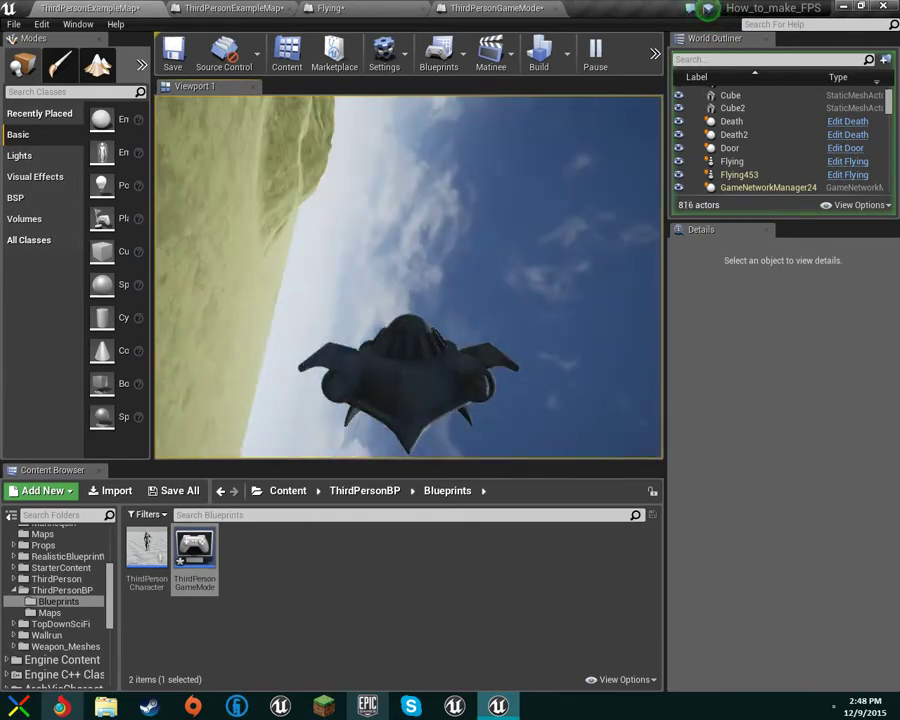
{"action": "key", "text": "Escape"}
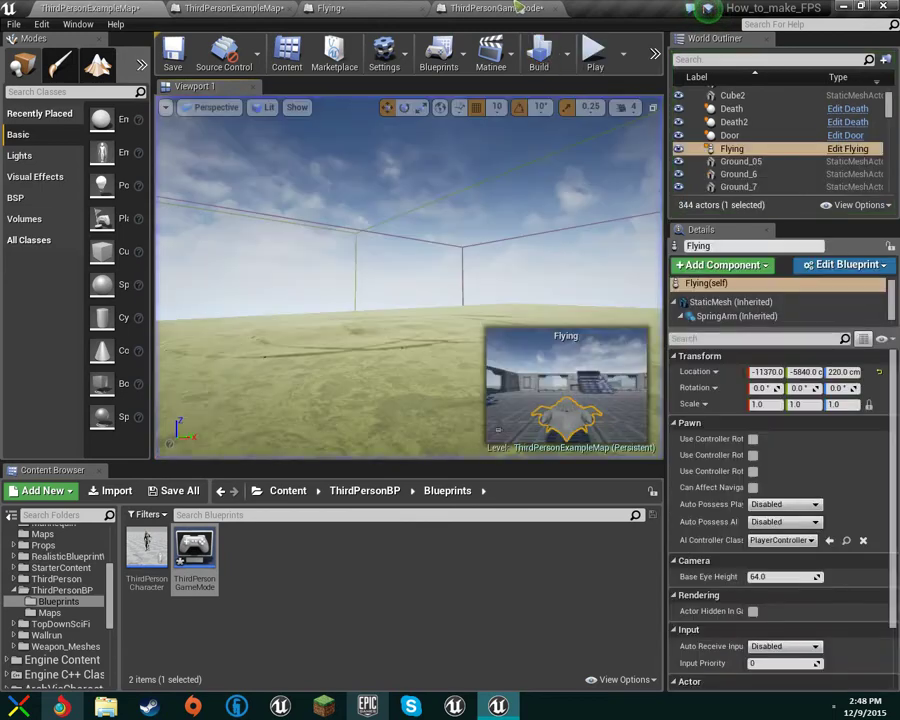
Set the Default Pawn Class of ThirdPersonGameMode to BroDude and compile the blueprint
{"action": "left_click", "coordinate": [490, 8]}
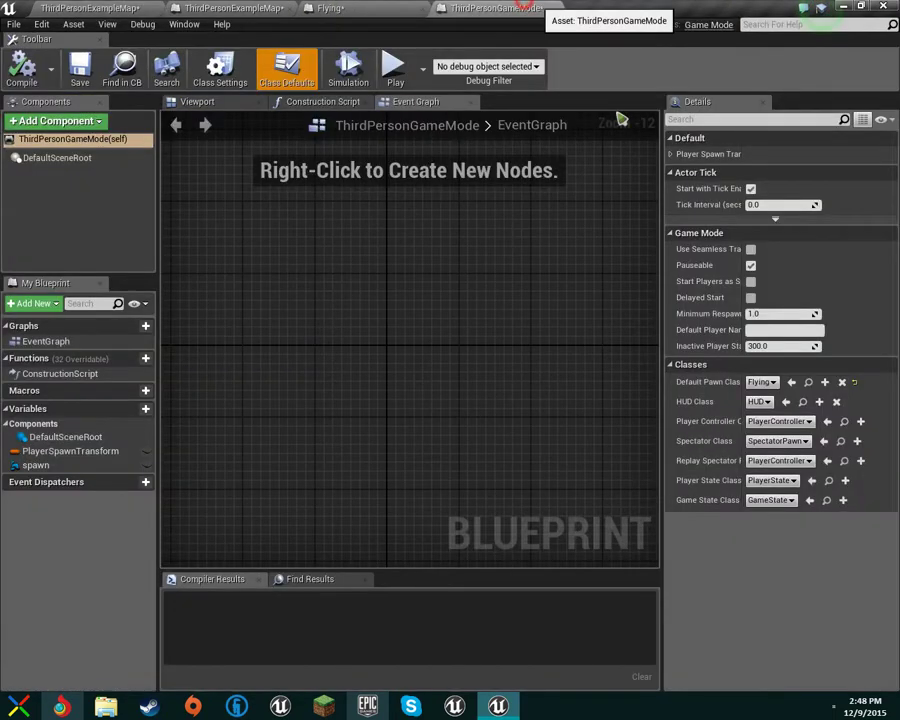
{"action": "left_click", "coordinate": [760, 382]}
{"action": "left_click", "coordinate": [794, 451]}
{"action": "left_click", "coordinate": [22, 68]}
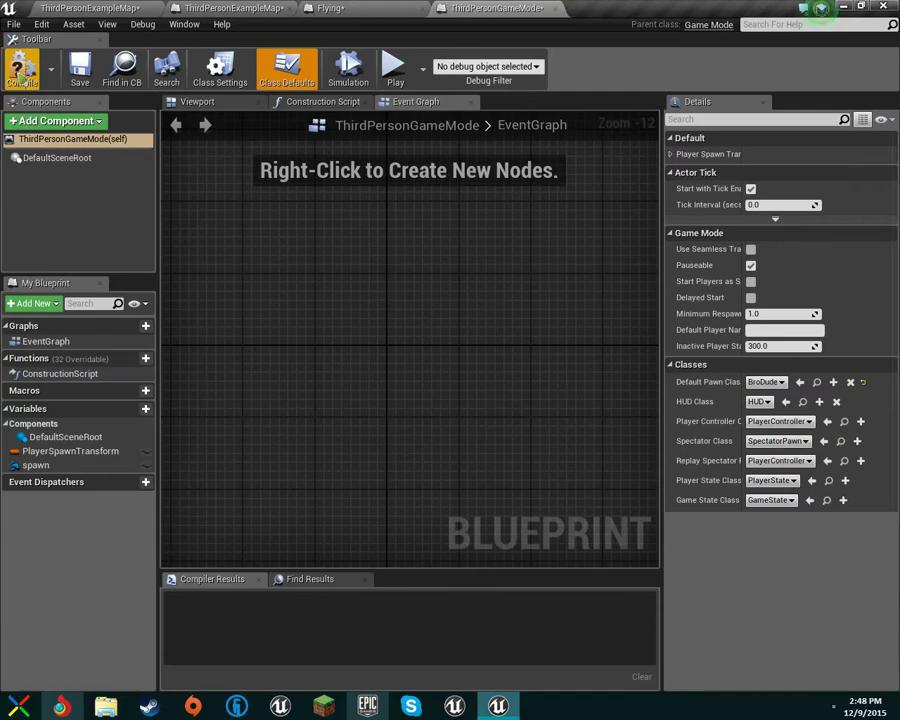
Examine the node chain in the Flying blueprint's Ride collapsed graph, from Cast To BroDude through to AttachTo
{"action": "left_click", "coordinate": [322, 7]}
{"action": "left_click", "coordinate": [228, 7]}
{"action": "left_click", "coordinate": [350, 7]}
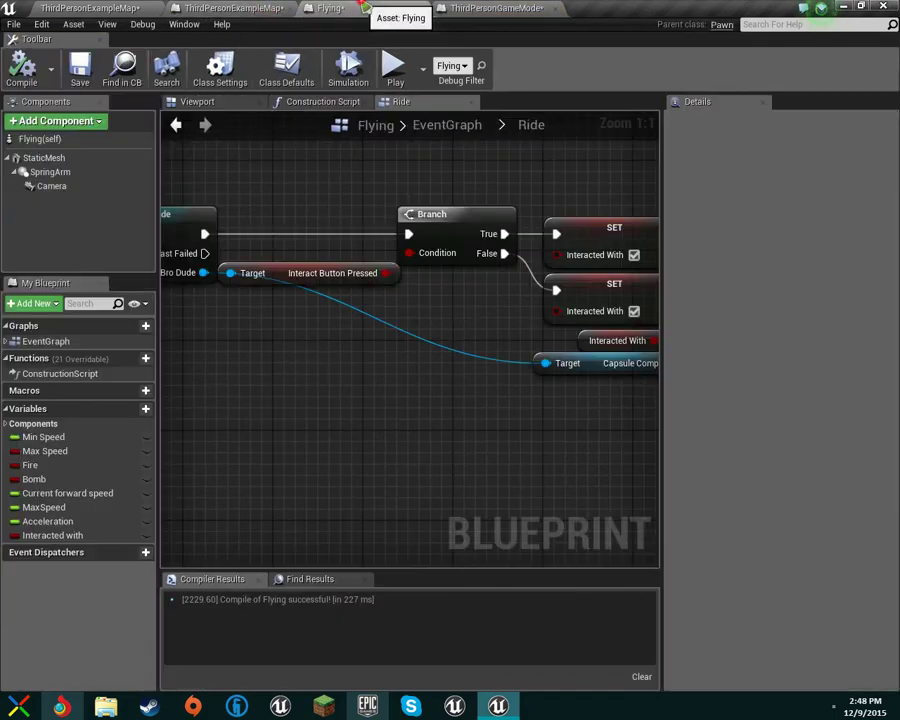
{"action": "scroll", "coordinate": [563, 211], "scroll_direction": "down", "scroll_amount": 3}
{"action": "right_click_drag", "start_coordinate": [478, 194], "coordinate": [650, 233]}
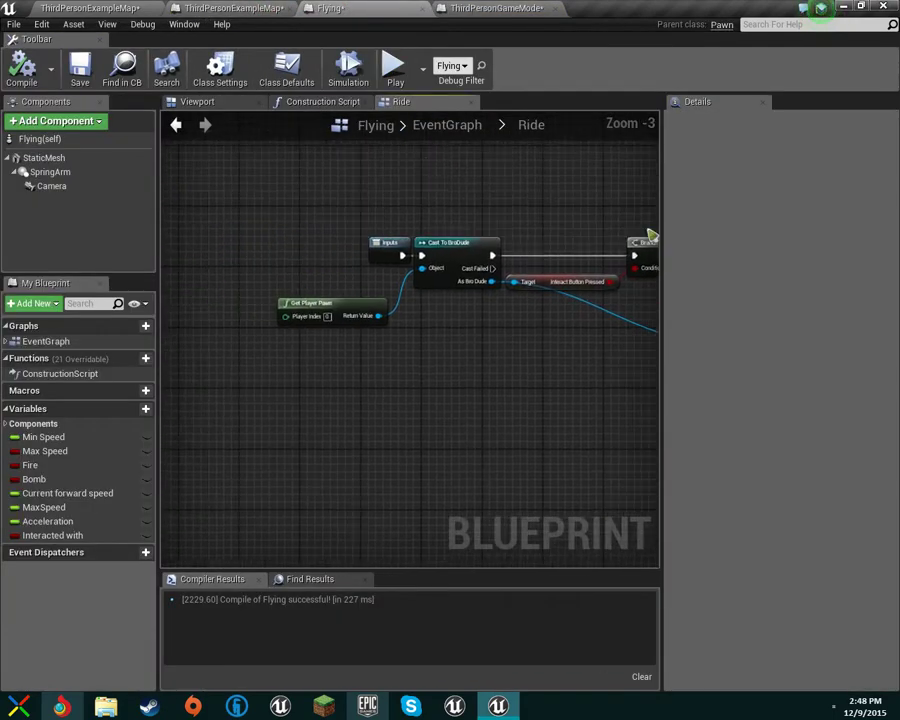
{"action": "scroll", "coordinate": [381, 315], "scroll_direction": "down", "scroll_amount": 5}
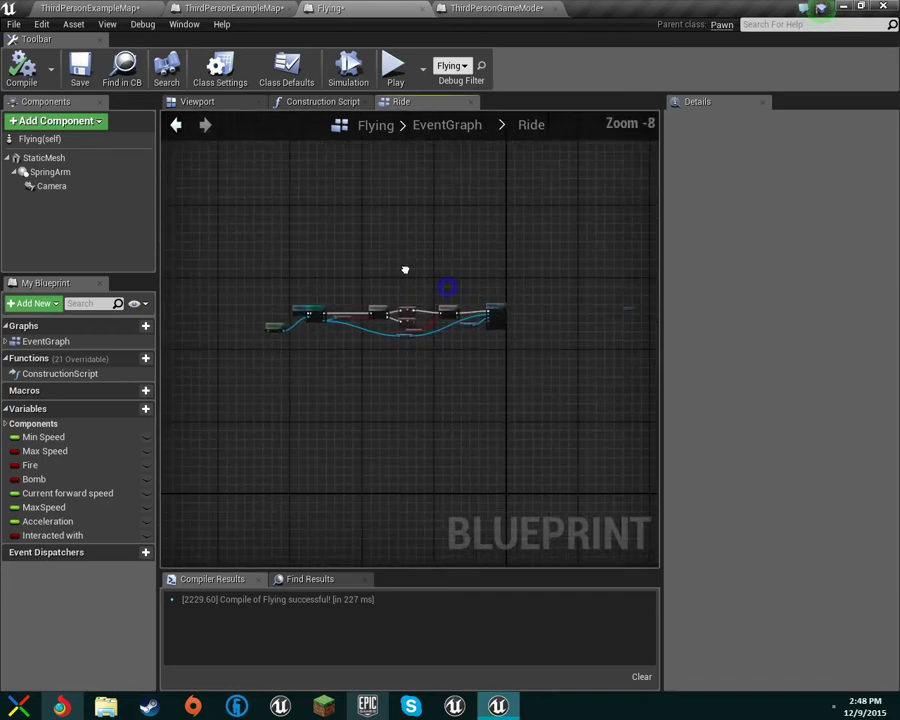
{"action": "scroll", "coordinate": [455, 257], "scroll_direction": "up", "scroll_amount": 3}
{"action": "scroll", "coordinate": [455, 257], "scroll_direction": "up", "scroll_amount": 2}
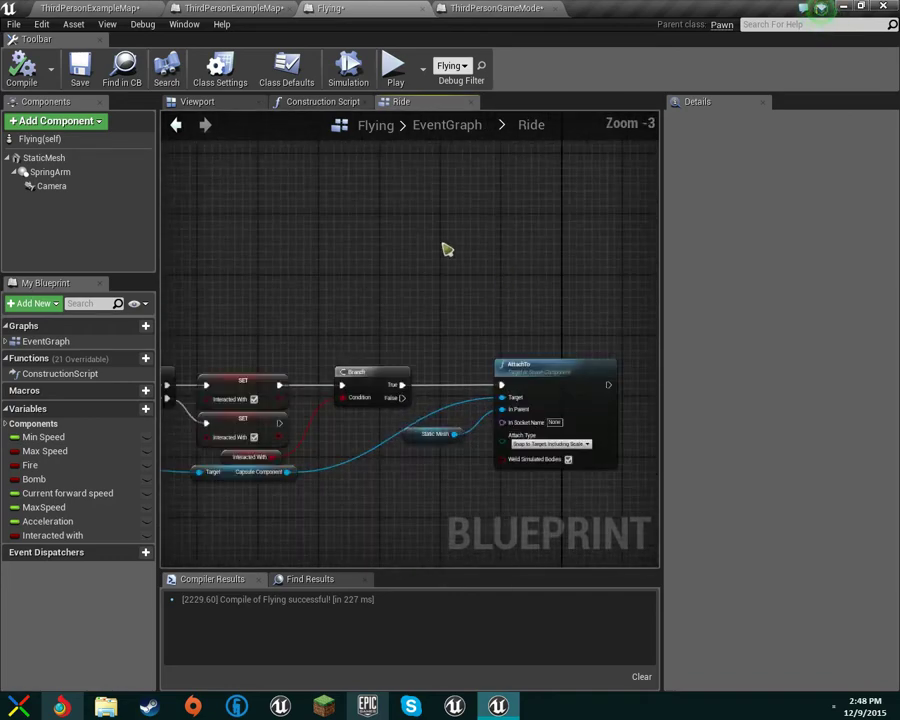
Examine the Flying blueprint's EventGraph, focusing on the Sequence, Ride and AddActorLocalOffset nodes in the forward speed and steering section
{"action": "left_click", "coordinate": [430, 125]}
{"action": "mouse_move", "coordinate": [363, 204]}
{"action": "right_mouse_down"}
{"action": "mouse_move", "coordinate": [436, 253]}
{"action": "mouse_move", "coordinate": [348, 199]}
{"action": "right_mouse_up"}
{"action": "right_click_drag", "start_coordinate": [420, 178], "coordinate": [430, 215]}
{"action": "scroll", "coordinate": [430, 215], "scroll_direction": "down", "scroll_amount": 2}
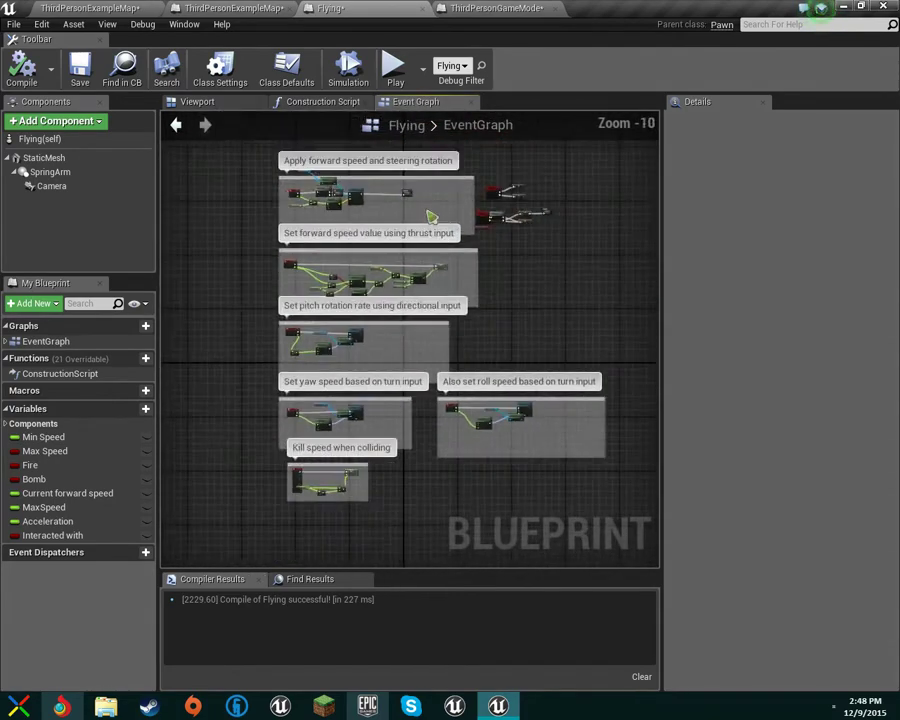
{"action": "scroll", "coordinate": [400, 226], "scroll_direction": "up", "scroll_amount": 5}
{"action": "scroll", "coordinate": [388, 190], "scroll_direction": "up", "scroll_amount": 2}
{"action": "right_click_drag", "start_coordinate": [354, 215], "coordinate": [661, 498]}
{"action": "scroll", "coordinate": [496, 436], "scroll_direction": "up", "scroll_amount": 2}
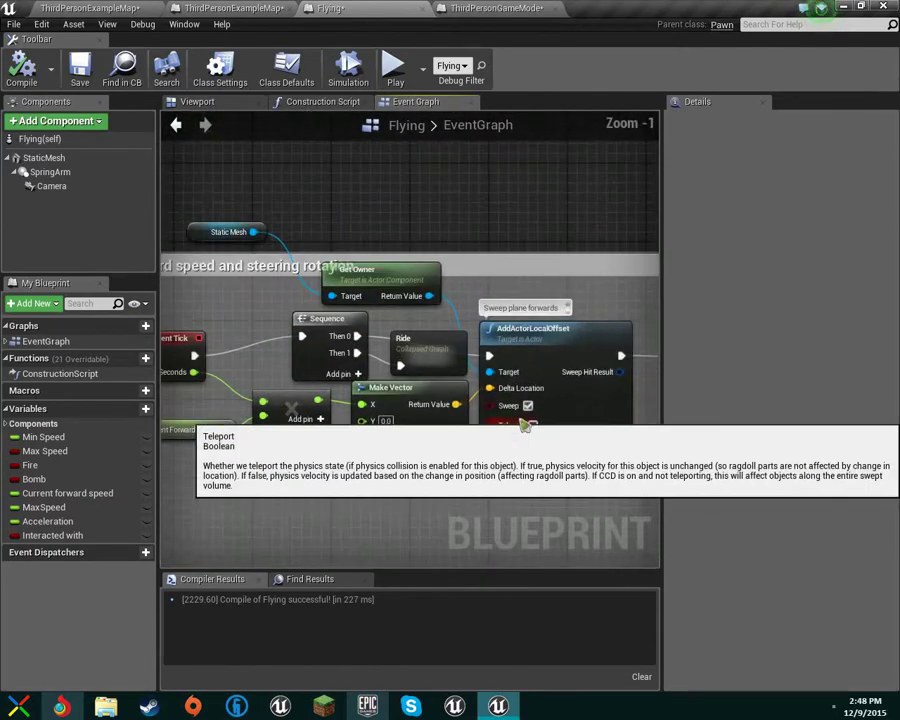
{"action": "scroll", "coordinate": [508, 376], "scroll_direction": "up", "scroll_amount": 1}
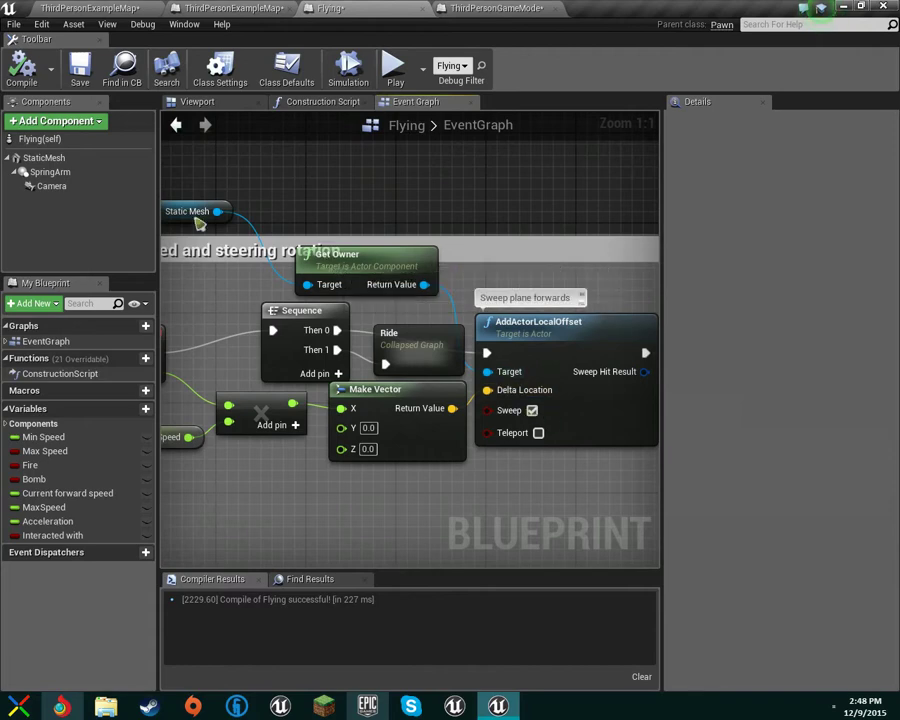
Try to connect the AddActorLocalOffset node's Target to the Ride collapsed graph, and undo the added parameter
{"action": "left_click_drag", "start_coordinate": [206, 179], "coordinate": [290, 226]}
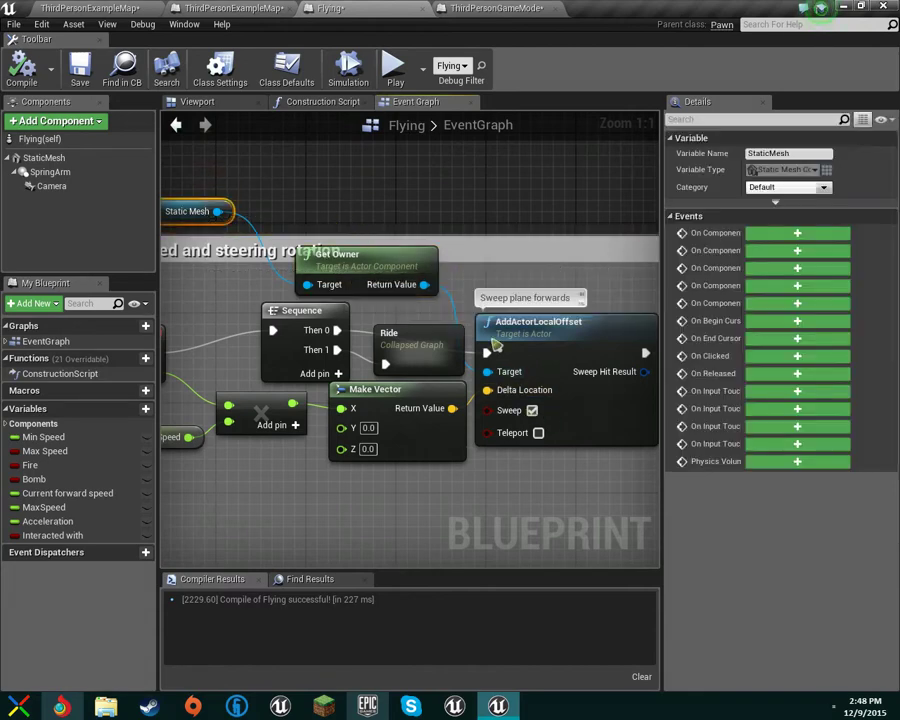
{"action": "left_click_drag", "start_coordinate": [503, 377], "coordinate": [465, 370]}
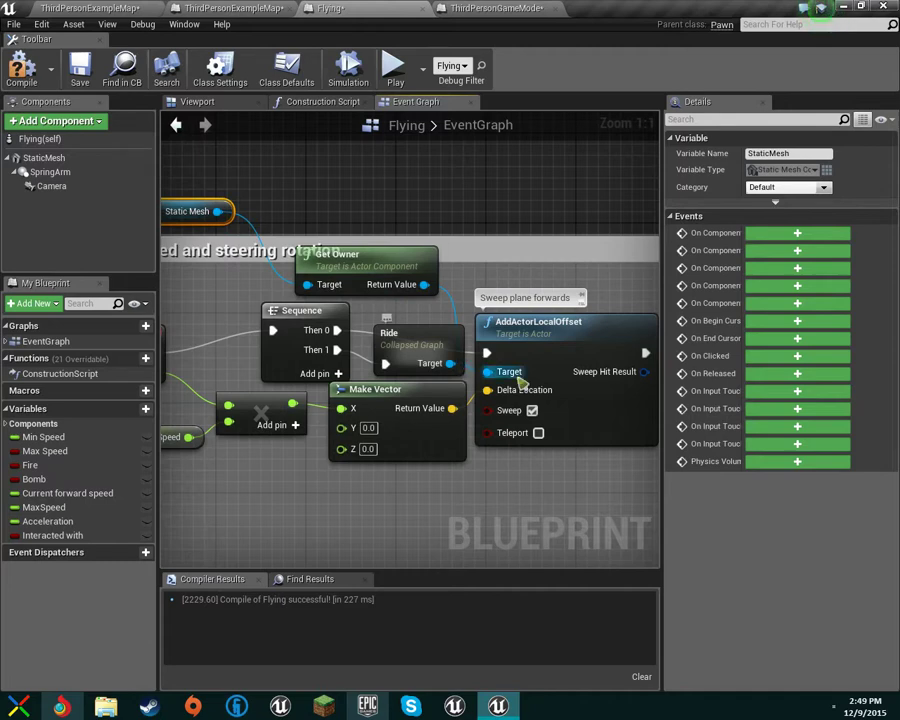
{"action": "key", "text": "ctrl+z"}
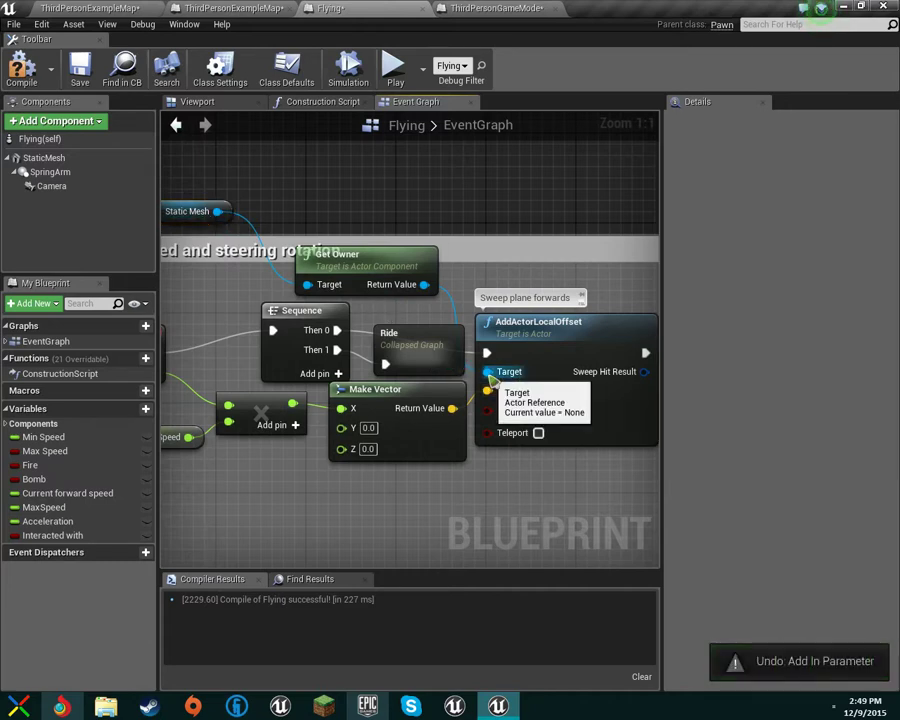
{"action": "left_click_drag", "start_coordinate": [486, 372], "coordinate": [469, 310]}
{"action": "type", "text": "sta"}
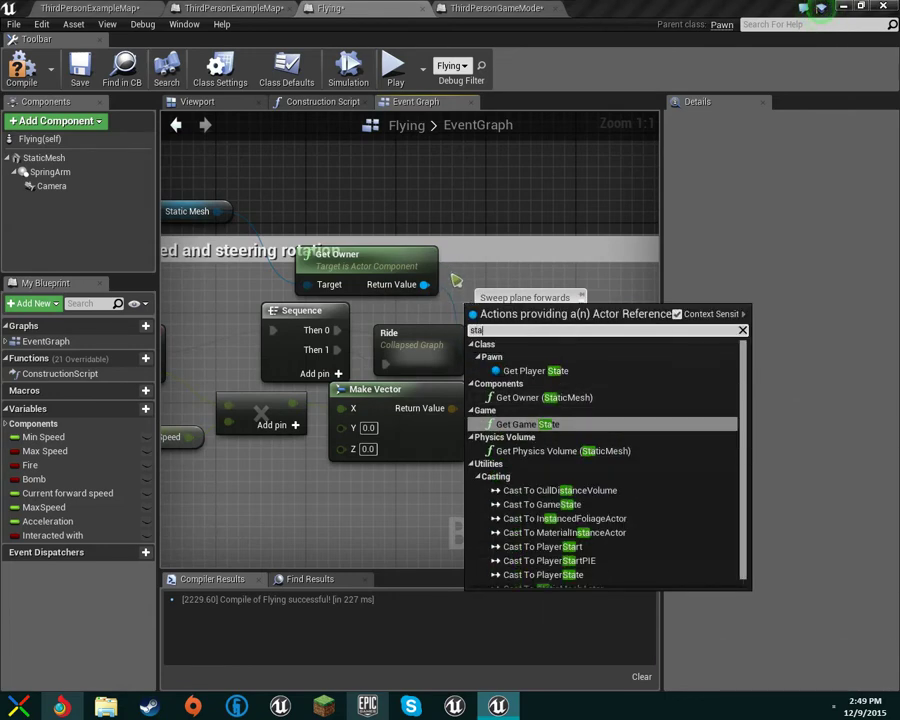
{"action": "right_click", "coordinate": [455, 279]}
{"action": "left_click", "coordinate": [363, 490]}
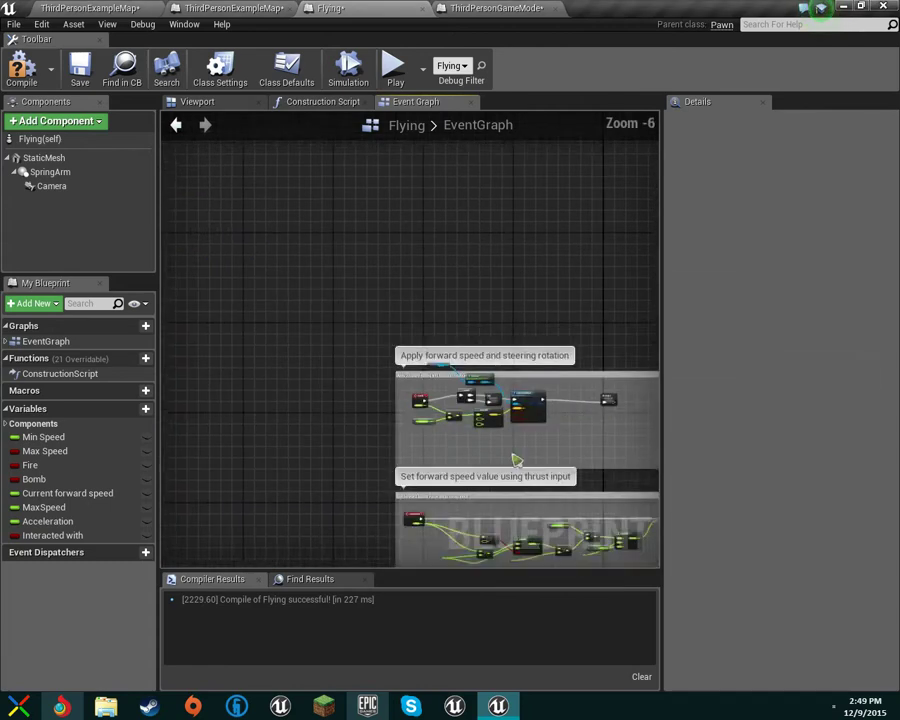
Examine the Flying EventGraph's thrust, pitch, yaw, roll and fire/bomb input sections, including the Bomb It collapsed graph
{"action": "scroll", "coordinate": [517, 460], "scroll_direction": "down", "scroll_amount": 2}
{"action": "right_click_drag", "start_coordinate": [517, 460], "coordinate": [390, 245]}
{"action": "scroll", "coordinate": [380, 320], "scroll_direction": "up", "scroll_amount": 4}
{"action": "right_click_drag", "start_coordinate": [396, 466], "coordinate": [406, 311]}
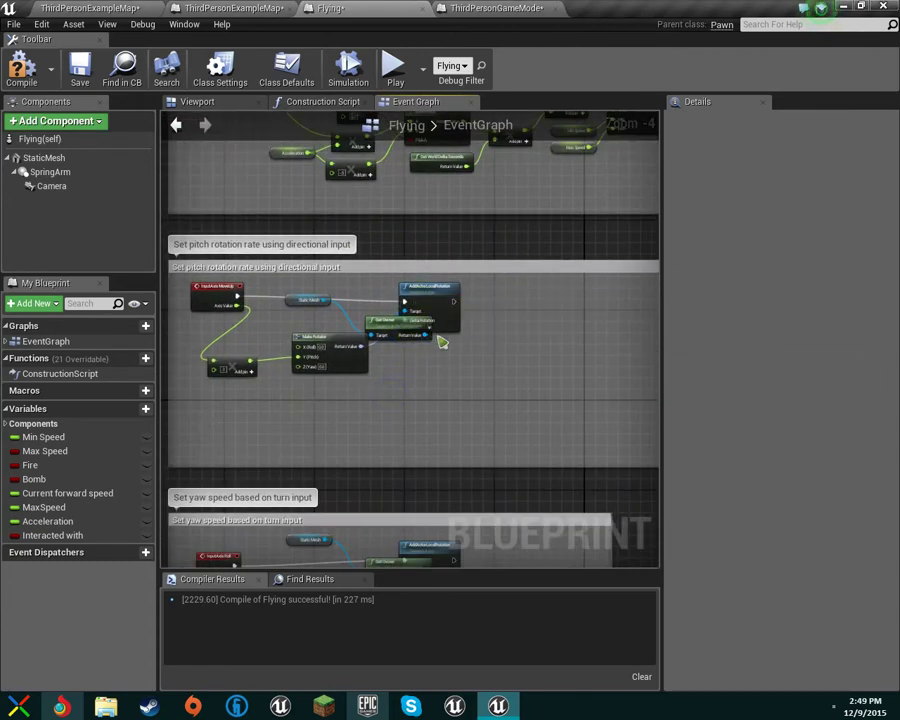
{"action": "right_click_drag", "start_coordinate": [464, 410], "coordinate": [398, 184]}
{"action": "right_click_drag", "start_coordinate": [536, 408], "coordinate": [113, 451]}
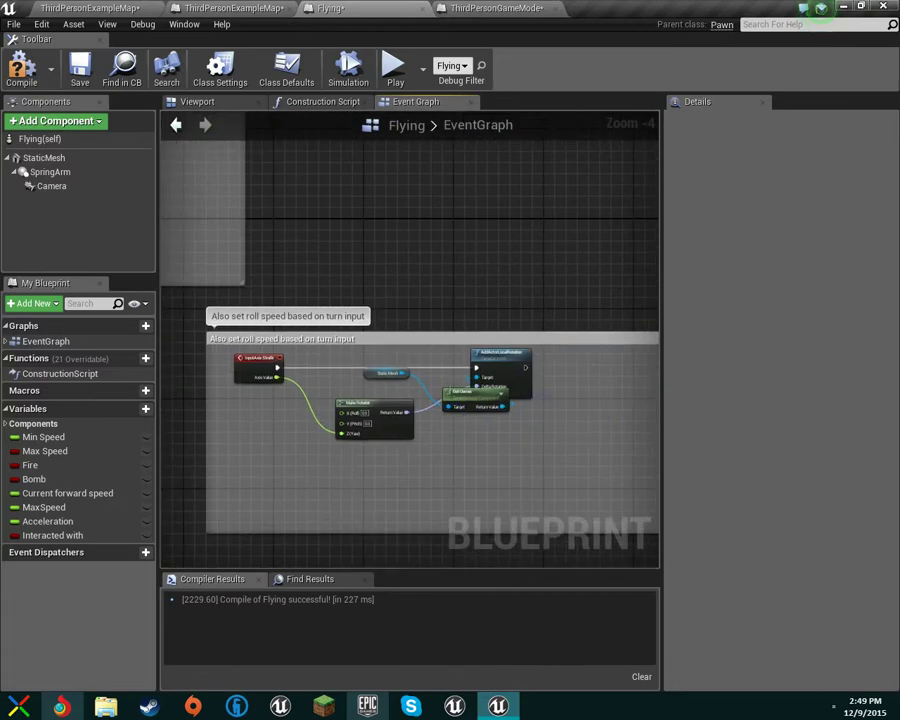
{"action": "right_click_drag", "start_coordinate": [545, 397], "coordinate": [181, 495]}
{"action": "right_click_drag", "start_coordinate": [605, 436], "coordinate": [396, 606]}
{"action": "right_click_drag", "start_coordinate": [491, 247], "coordinate": [435, 355]}
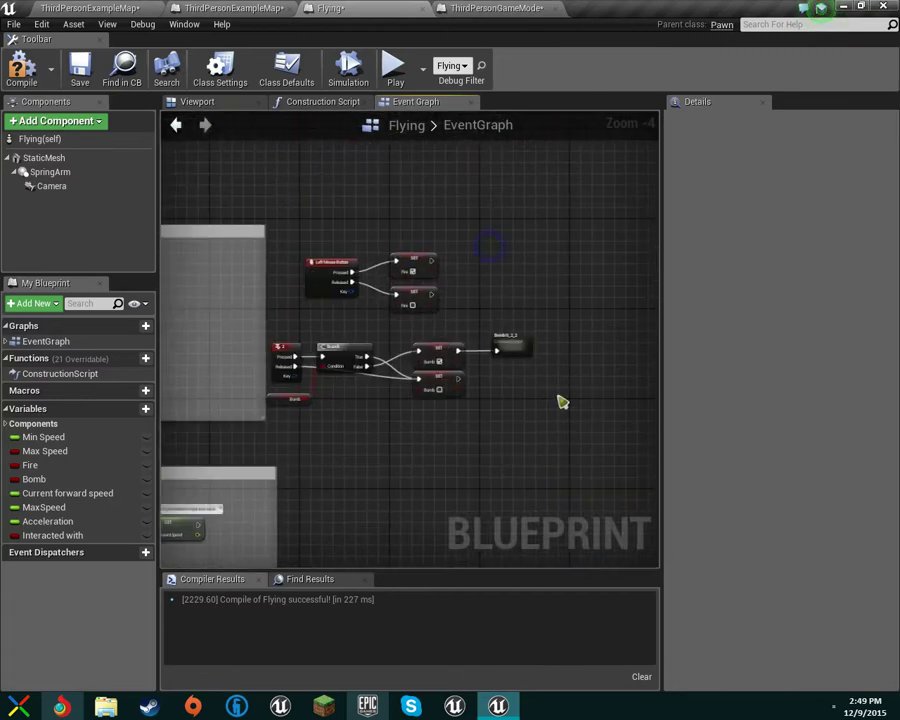
{"action": "double_click", "coordinate": [507, 344]}
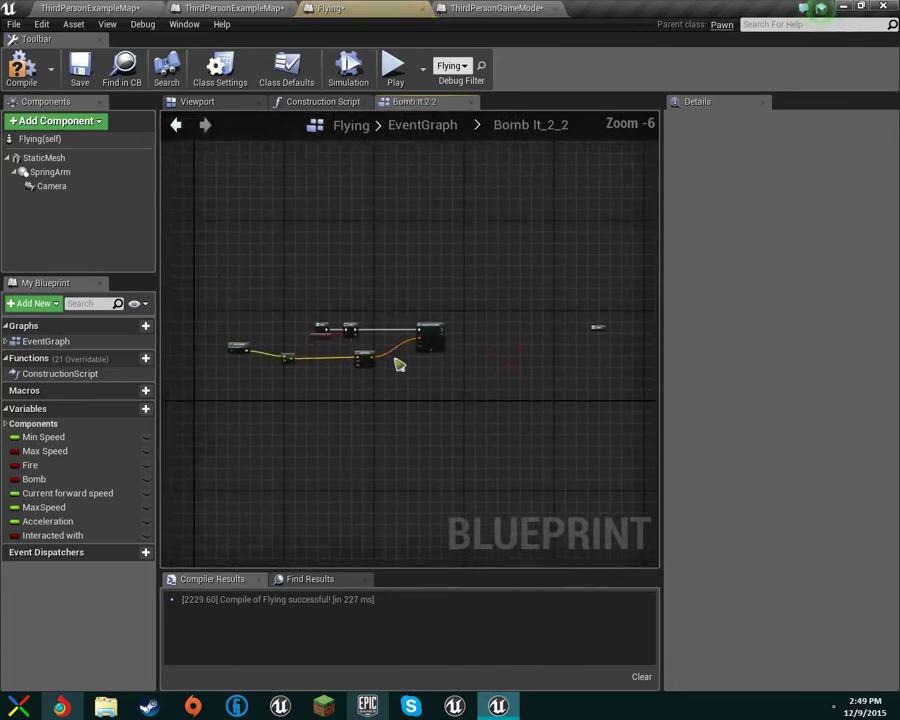
{"action": "left_click", "coordinate": [444, 126]}
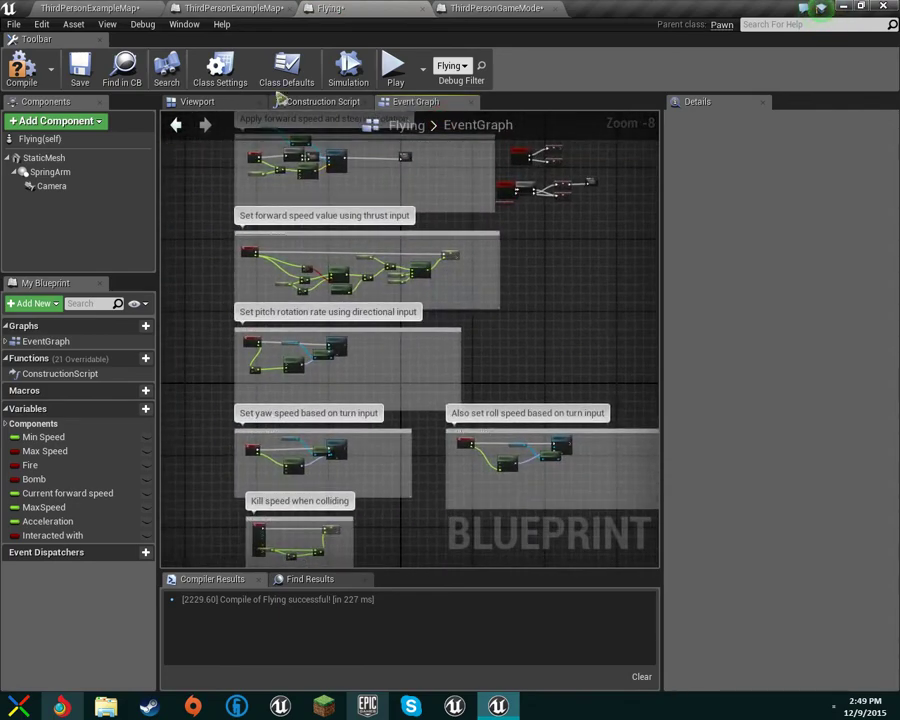
Compile the Flying blueprint, and review the ThirdPersonGameMode class defaults and the level blueprint's Possess setup
{"action": "scroll", "coordinate": [474, 216], "scroll_direction": "up", "scroll_amount": 2}
{"action": "left_click", "coordinate": [22, 70]}
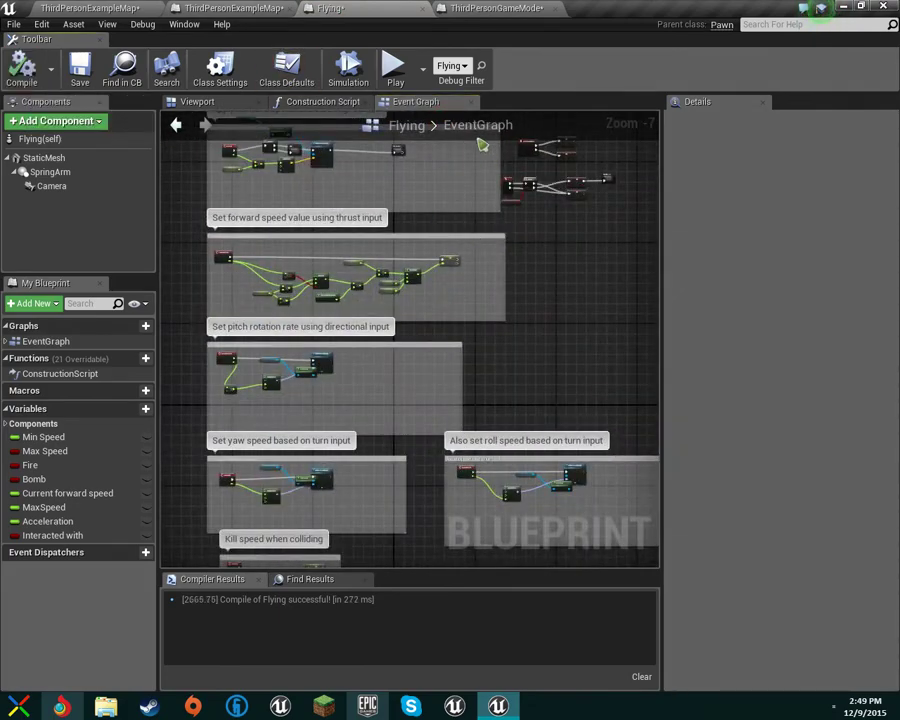
{"action": "left_click", "coordinate": [452, 8]}
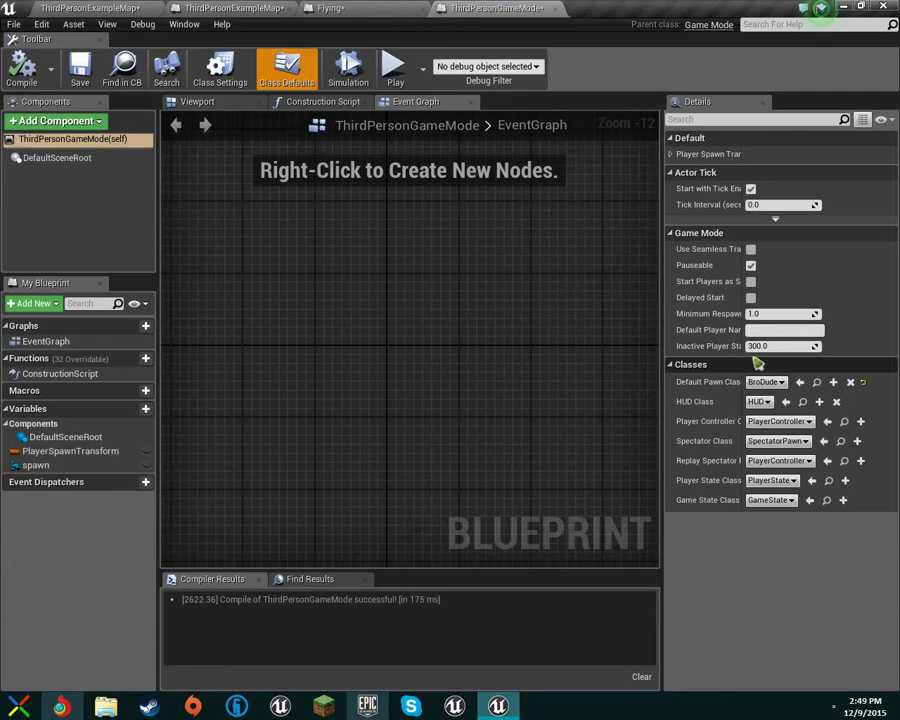
{"action": "left_click", "coordinate": [250, 9]}
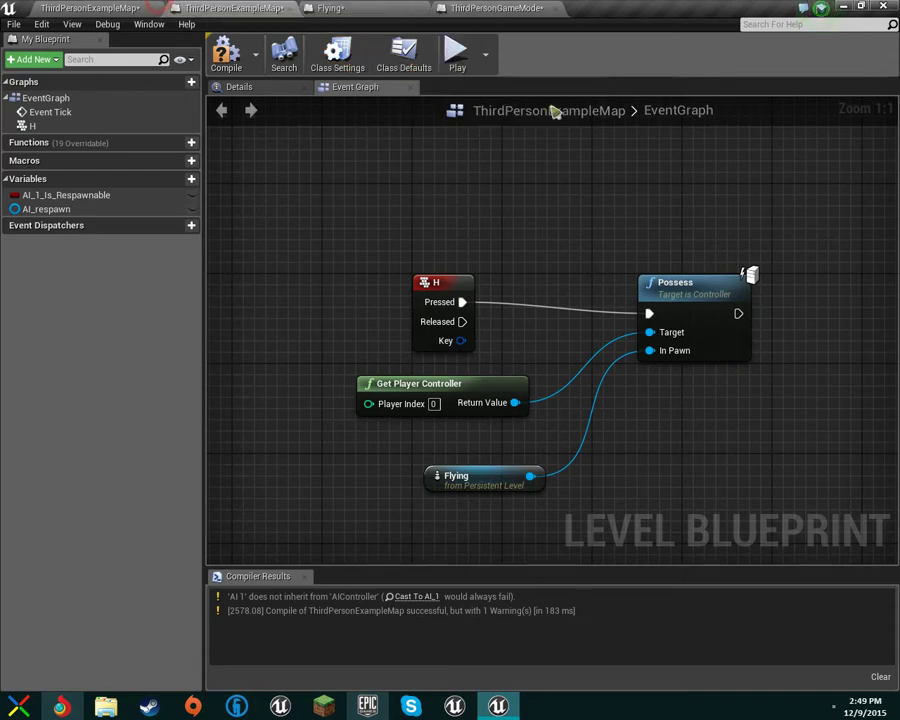
Play the level to test walking the BroDude character to the ship and boarding it, and stop the session
{"action": "left_click", "coordinate": [85, 8]}
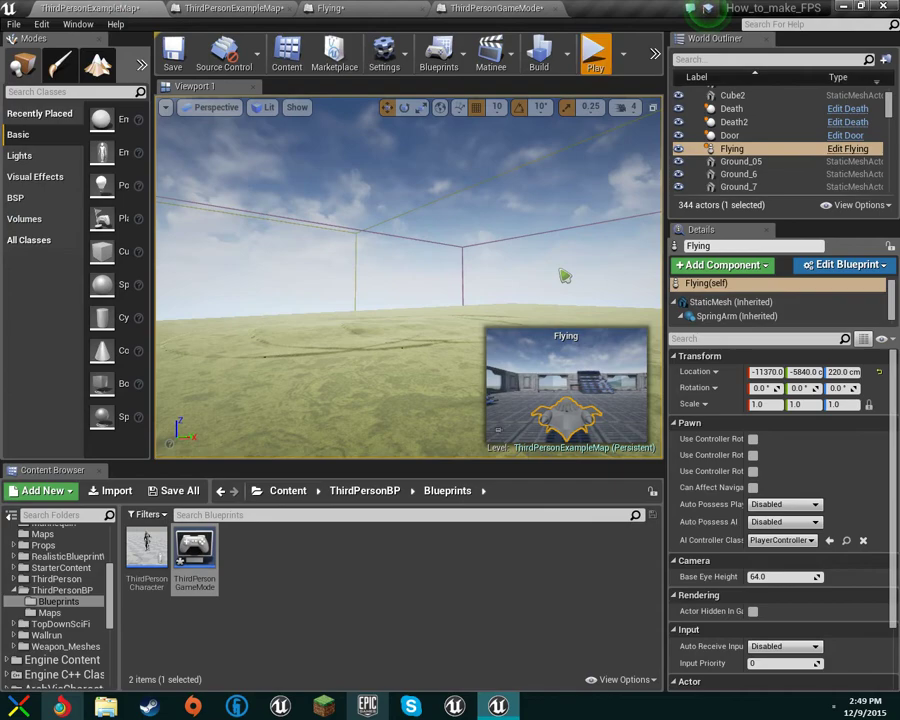
{"action": "left_click", "coordinate": [574, 188]}
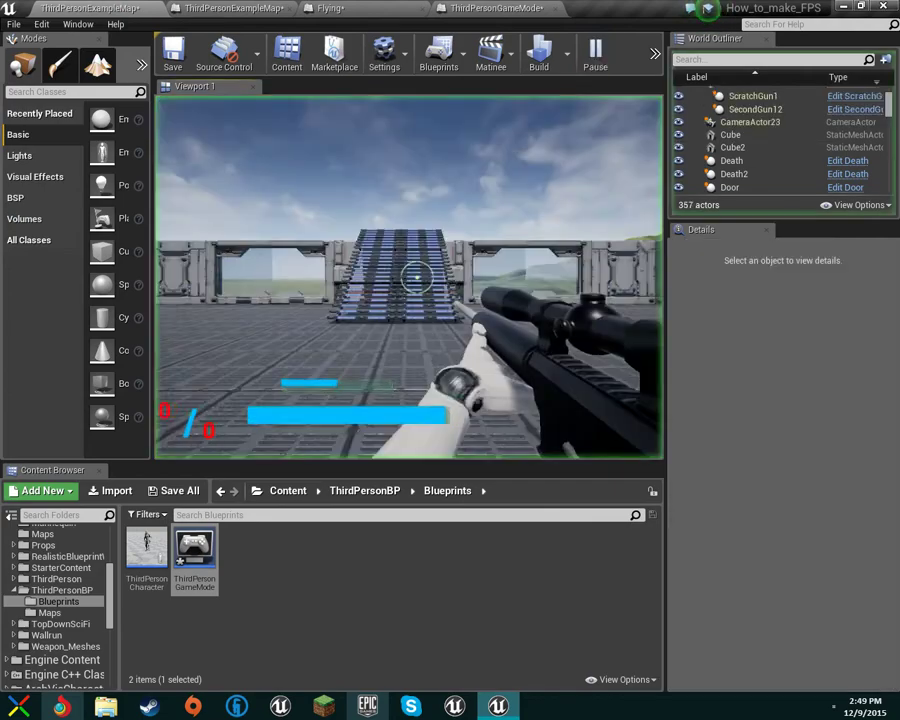
{"action": "key", "text": "w"}
{"action": "key", "text": "w"}
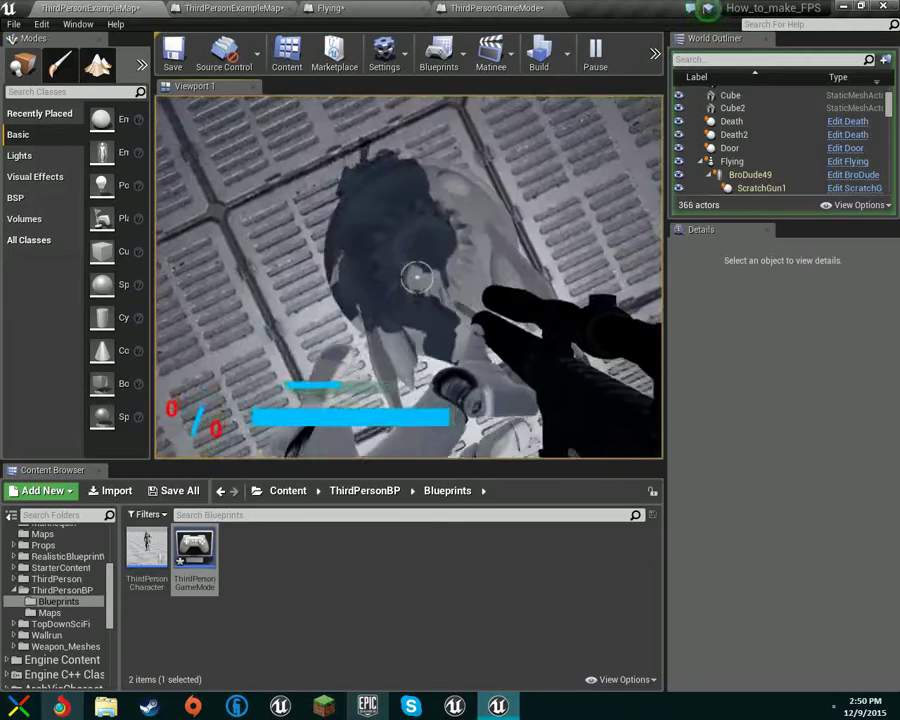
{"action": "key", "text": "Escape"}
Add an Un Possess node after the Possess node in the level blueprint's EventGraph, and line the two nodes up
{"action": "left_click", "coordinate": [470, 8]}
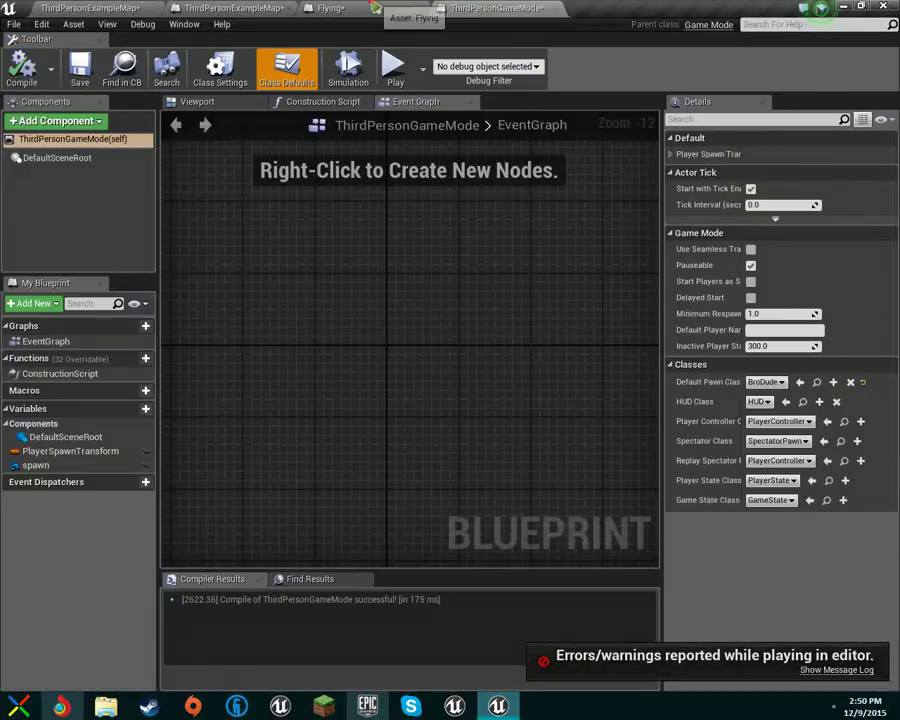
{"action": "left_click", "coordinate": [374, 9]}
{"action": "left_click", "coordinate": [245, 8]}
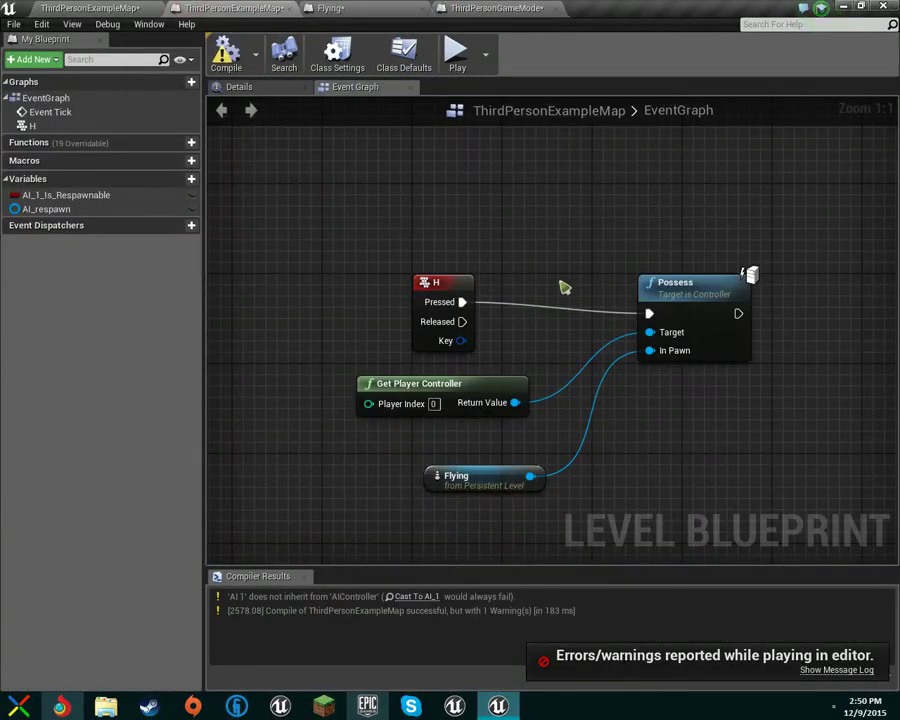
{"action": "right_click_drag", "start_coordinate": [683, 440], "coordinate": [625, 447]}
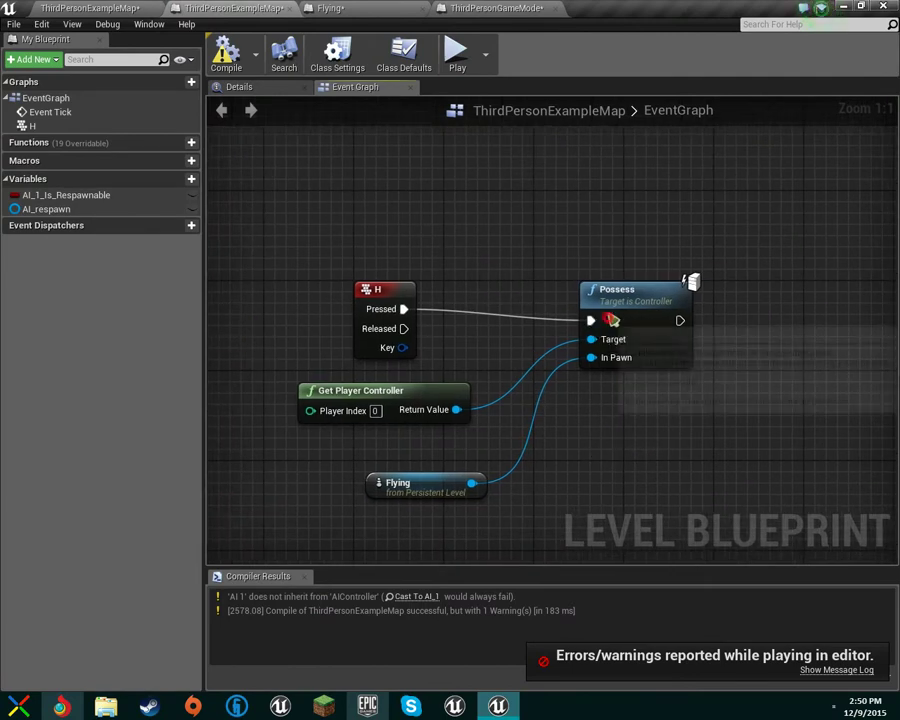
{"action": "left_click_drag", "start_coordinate": [611, 317], "coordinate": [611, 306]}
{"action": "right_click_drag", "start_coordinate": [686, 328], "coordinate": [578, 340]}
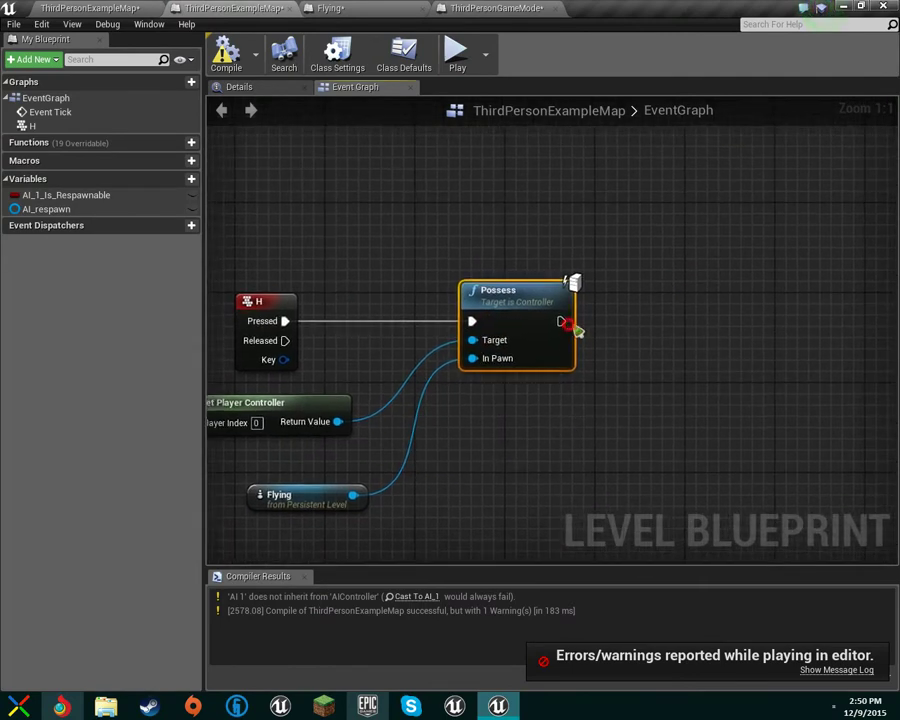
{"action": "left_click_drag", "start_coordinate": [569, 322], "coordinate": [739, 338]}
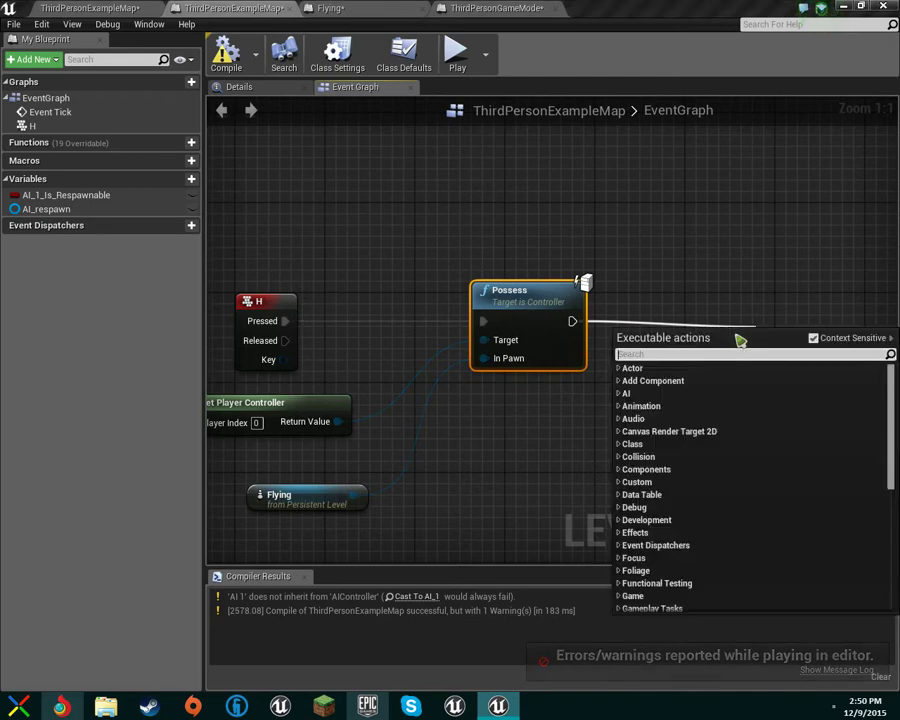
{"action": "type", "text": "un"}
{"action": "key", "text": "Return"}
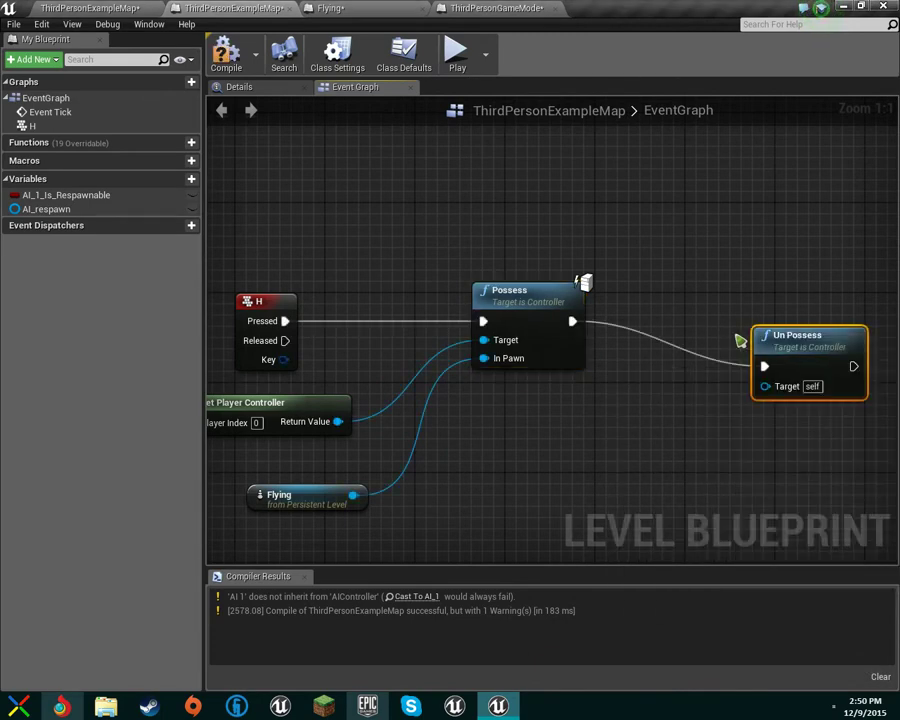
{"action": "left_click_drag", "start_coordinate": [866, 345], "coordinate": [764, 303]}
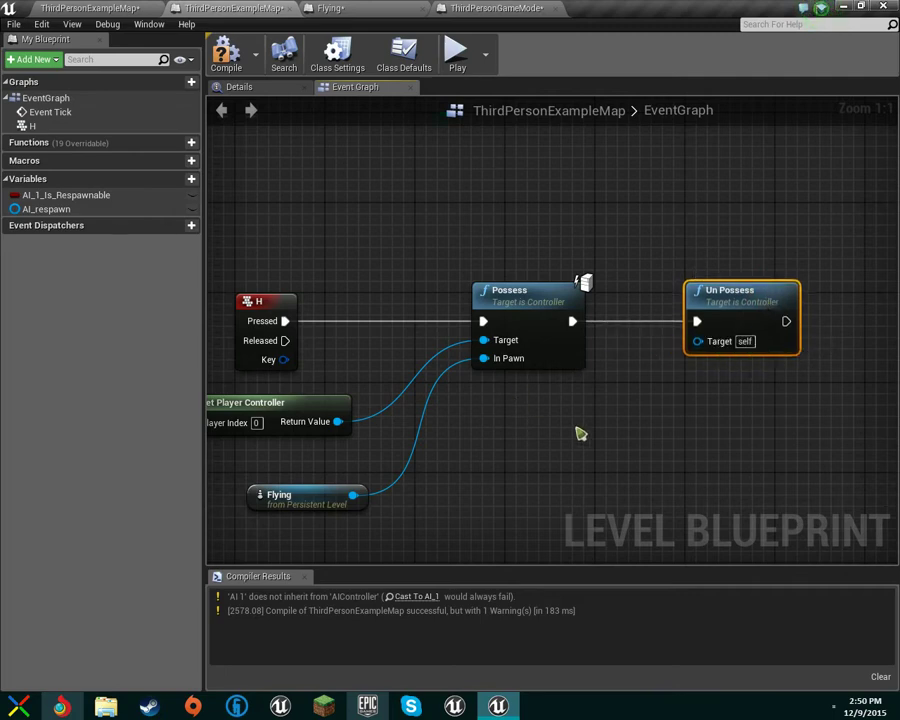
Feed the Un Possess node's Target from a new Get Instigator Controller node
{"action": "right_click_drag", "start_coordinate": [567, 428], "coordinate": [682, 417]}
{"action": "left_click_drag", "start_coordinate": [803, 332], "coordinate": [710, 400]}
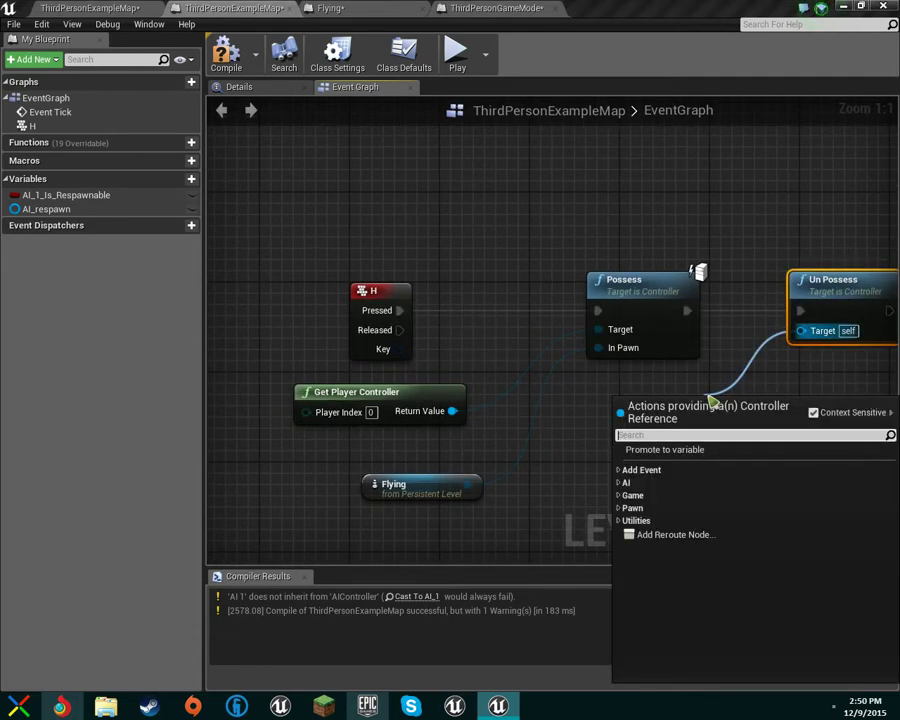
{"action": "type", "text": "get pla"}
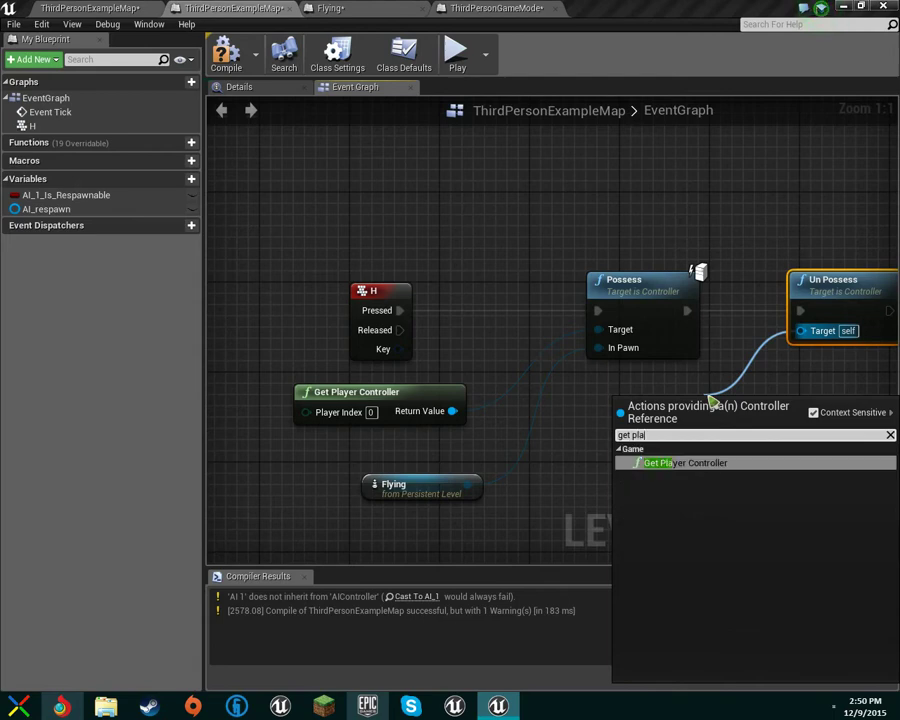
{"action": "key", "text": "BackSpace"}
{"action": "key", "text": "BackSpace"}
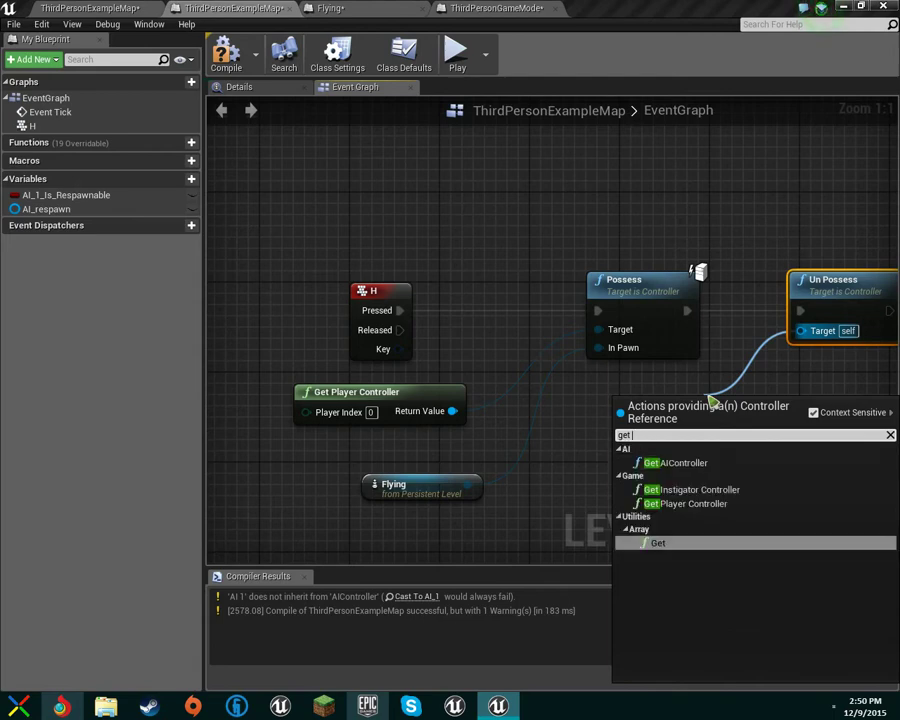
{"action": "key", "text": "Up"}
{"action": "key", "text": "Up"}
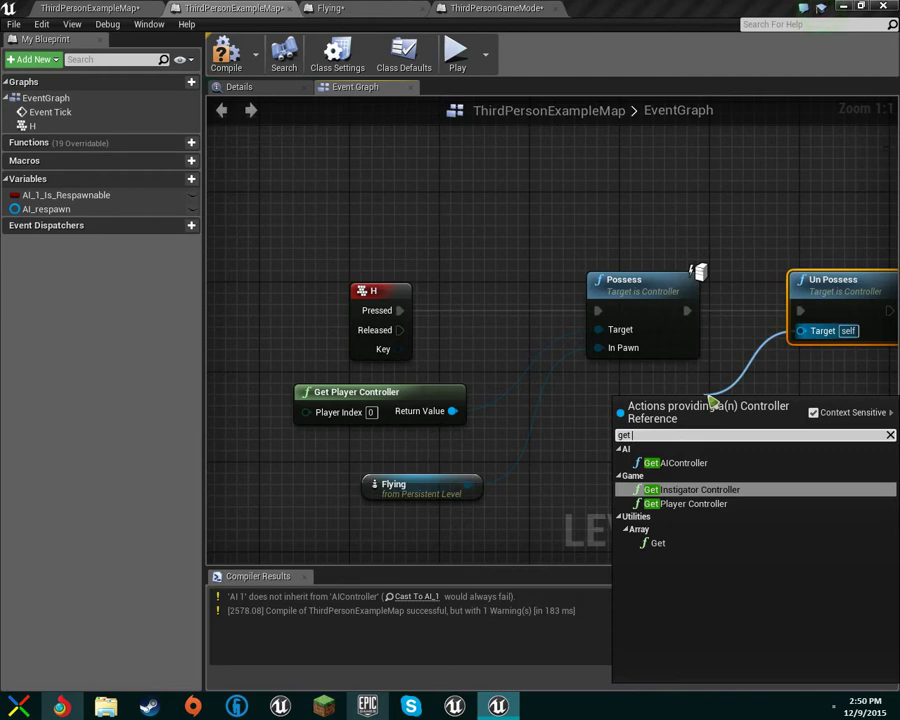
{"action": "key", "text": "Return"}
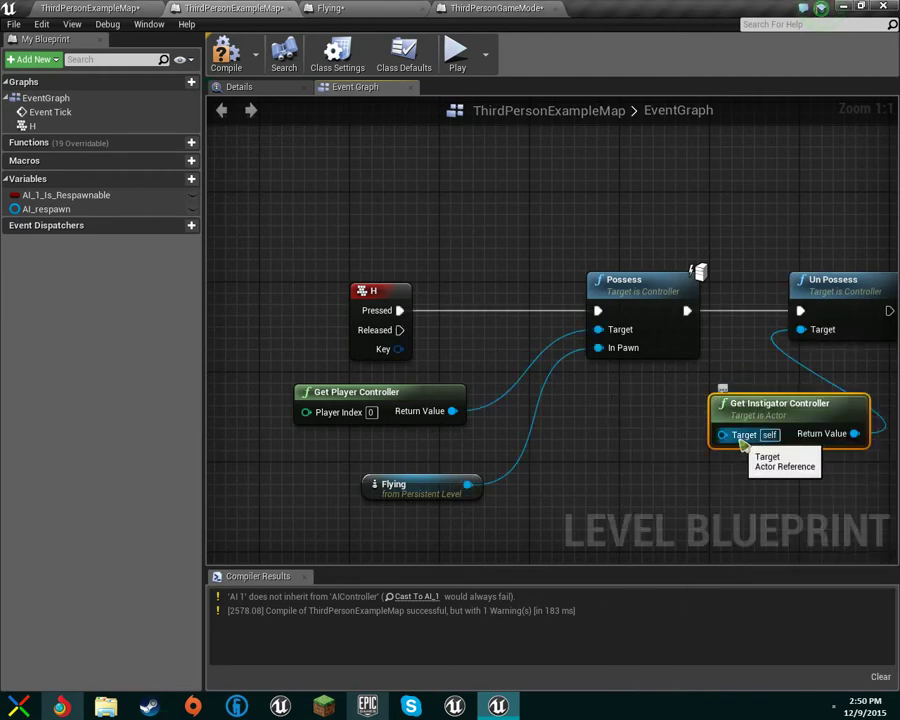
Connect a new Get Player Pawn node to Get Instigator Controller's Target, and compile the level blueprint
{"action": "left_click_drag", "start_coordinate": [737, 438], "coordinate": [688, 452]}
{"action": "type", "text": "get"}
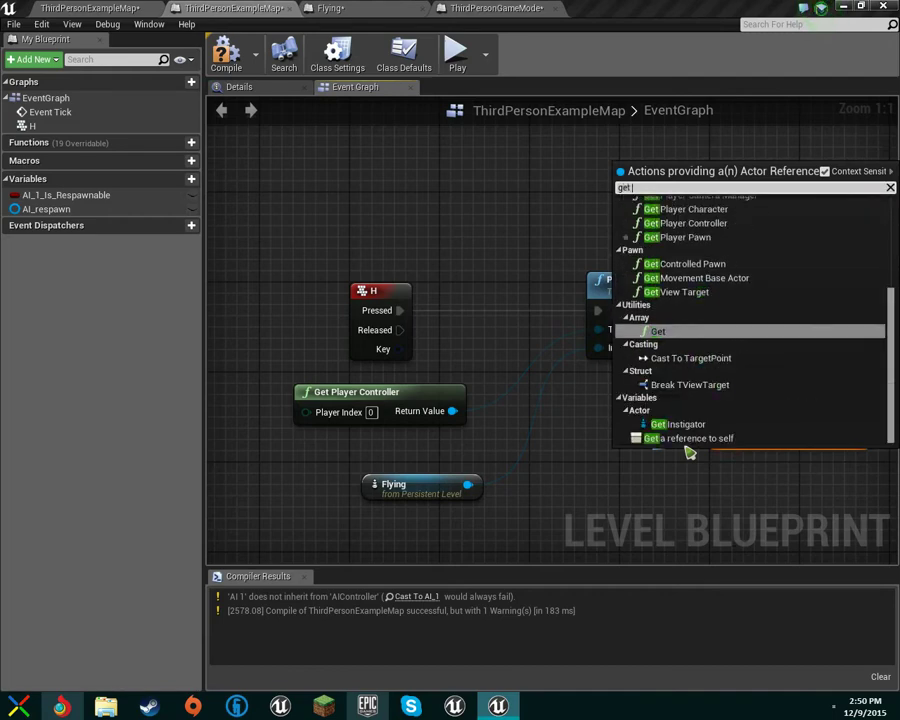
{"action": "type", "text": " [;a"}
{"action": "key", "text": "BackSpace"}
{"action": "type", "text": "pla"}
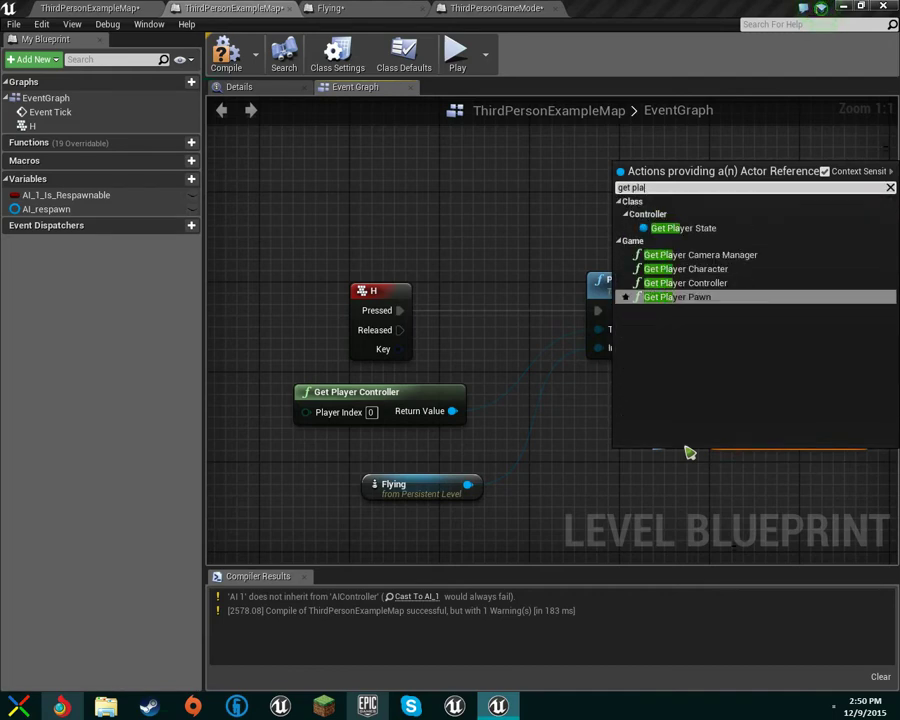
{"action": "key", "text": "Return"}
{"action": "left_click", "coordinate": [226, 55]}
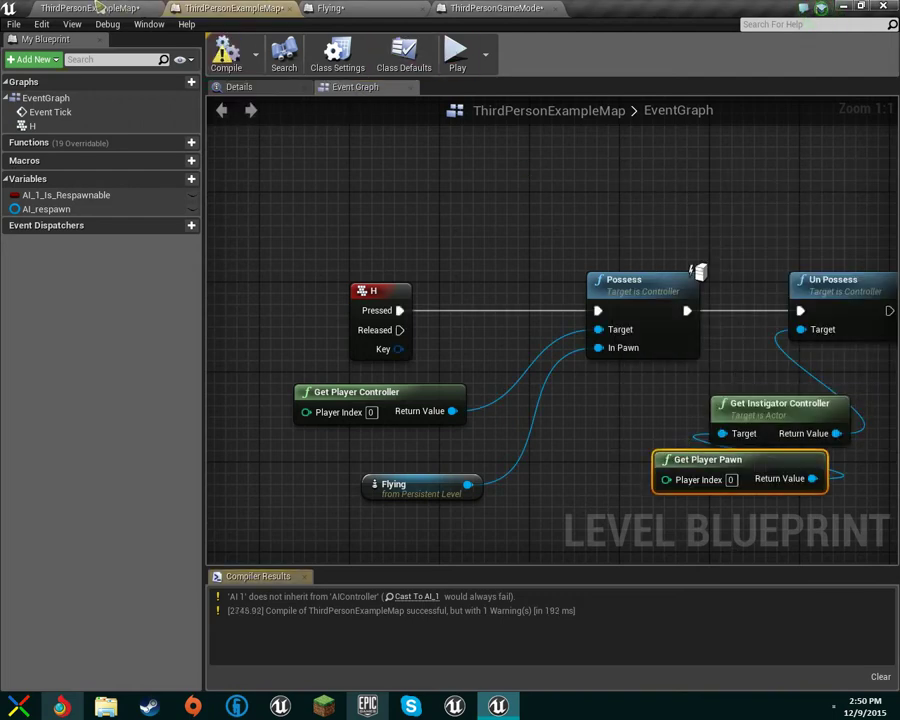
Play the level briefly to test the Un Possess chain, stop the session, and open the ThirdPersonGameMode blueprint
{"action": "left_click", "coordinate": [98, 7]}
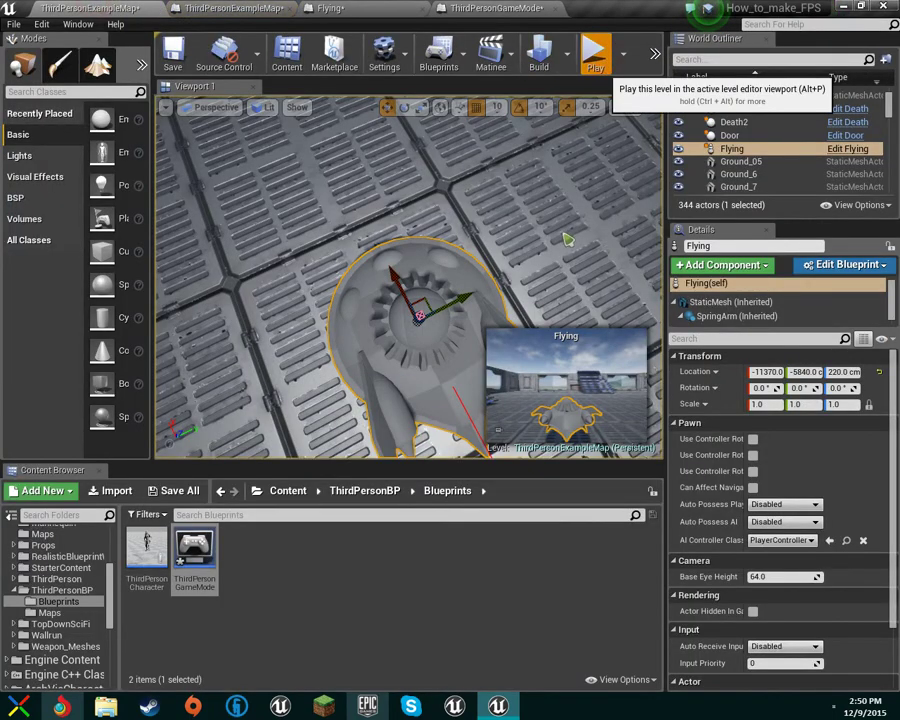
{"action": "left_click", "coordinate": [595, 55]}
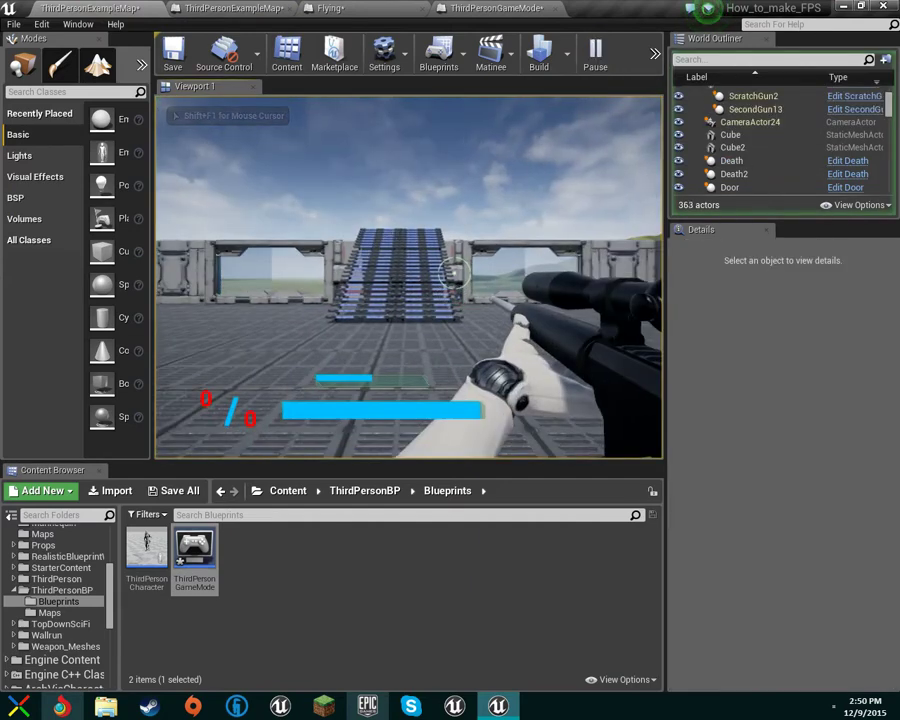
{"action": "key", "text": "Escape"}
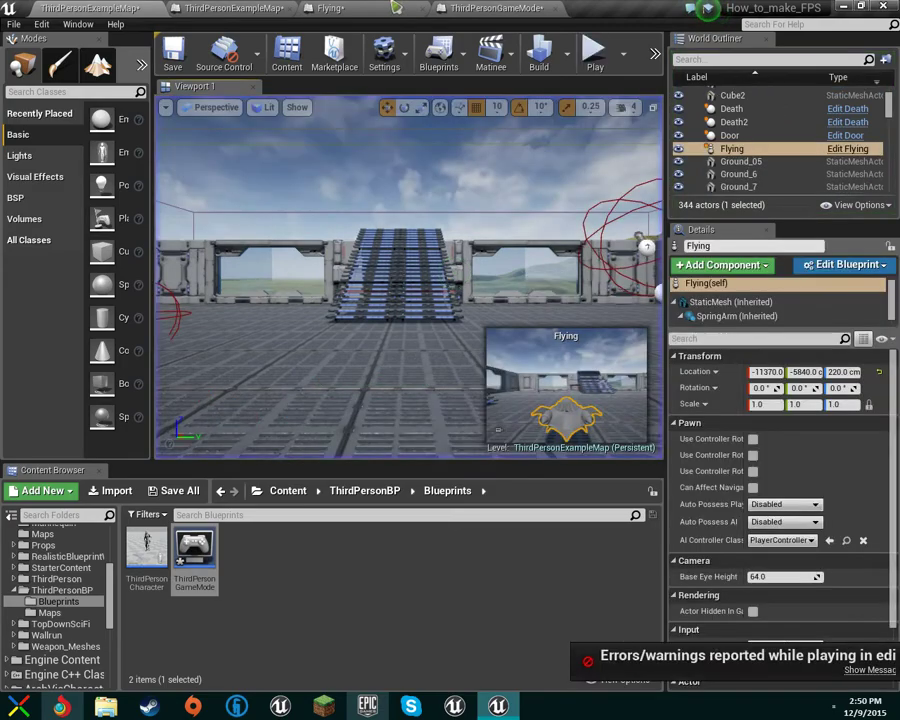
{"action": "key", "text": "f"}
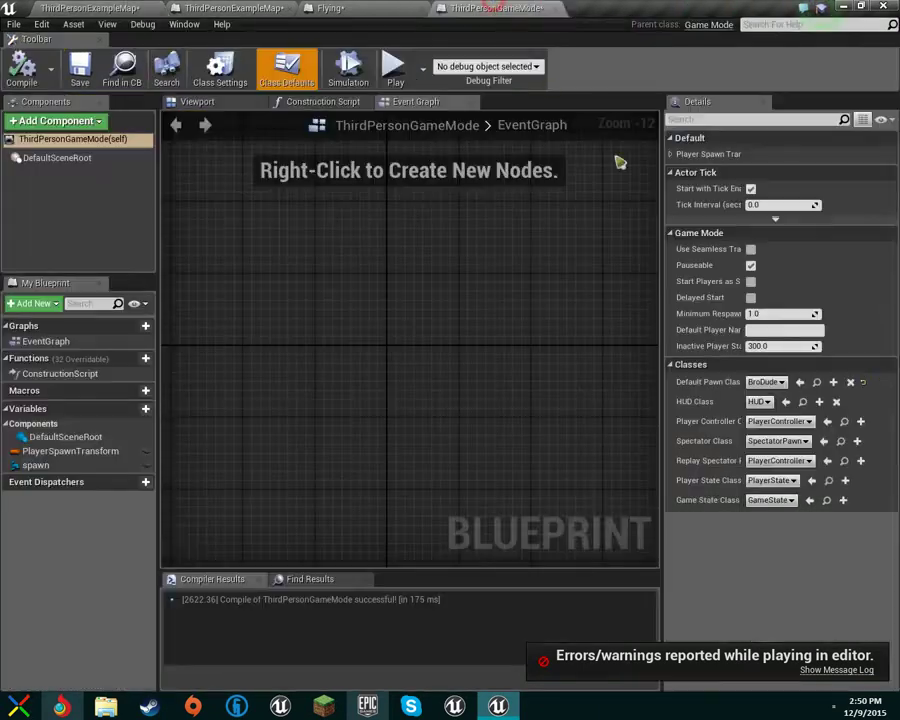
Set the game mode's Default Pawn Class to Flying and compile ThirdPersonGameMode
{"action": "left_click", "coordinate": [497, 8]}
{"action": "left_click", "coordinate": [766, 384]}
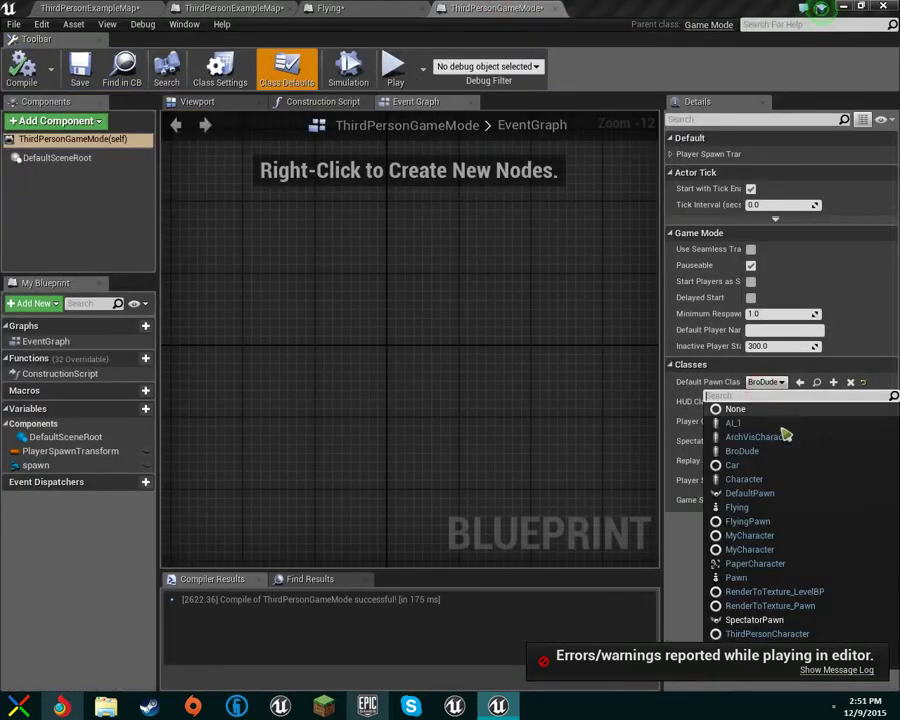
{"action": "left_click", "coordinate": [788, 509]}
{"action": "left_click", "coordinate": [37, 86]}
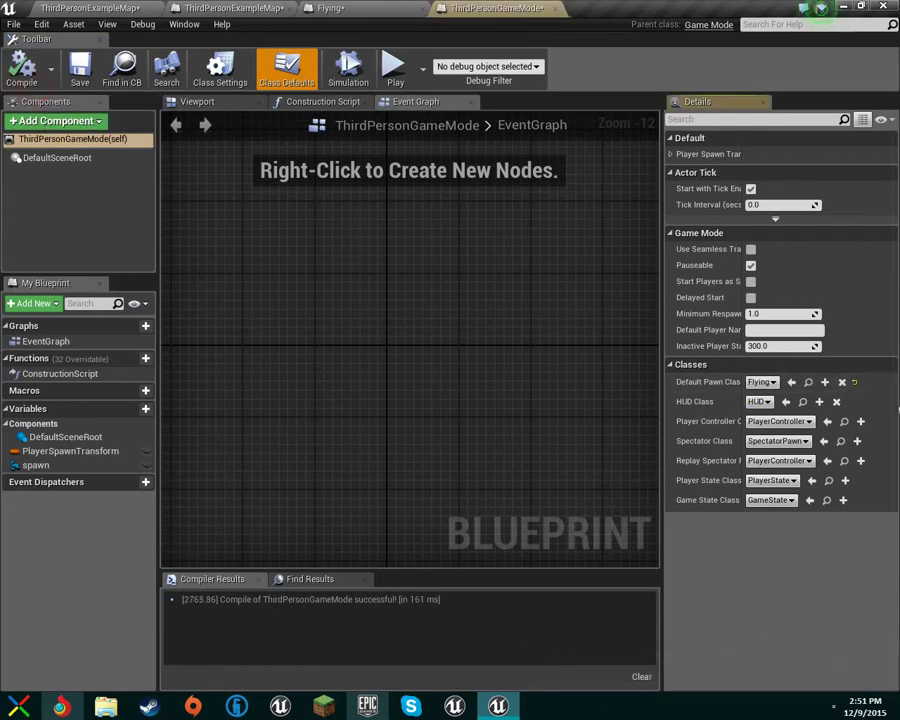
Play the level briefly to test starting as the Flying pawn, and stop the session
{"action": "left_click", "coordinate": [66, 8]}
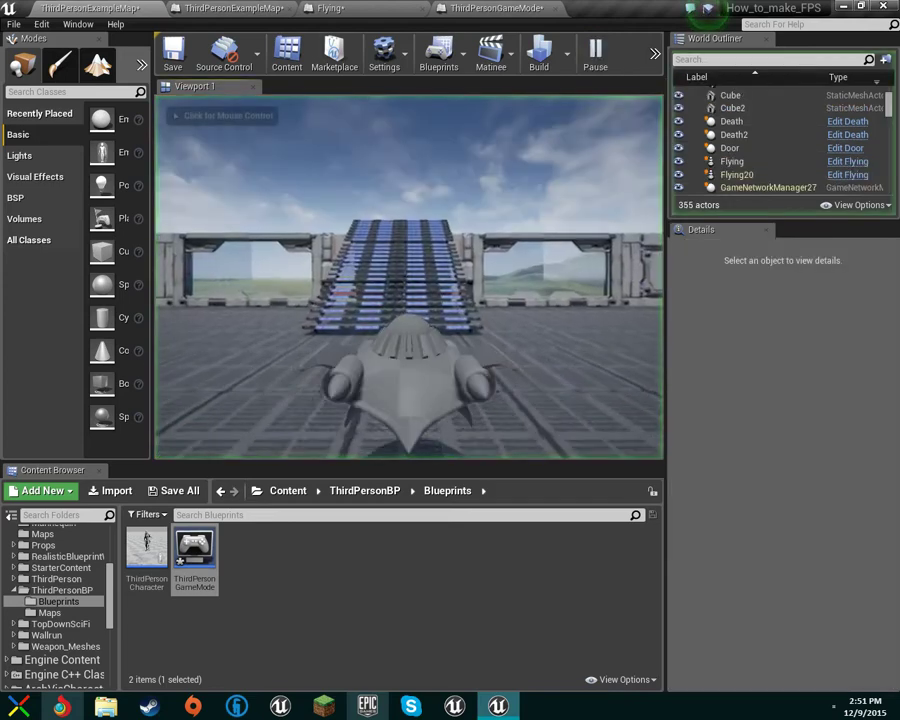
{"action": "left_click", "coordinate": [576, 237]}
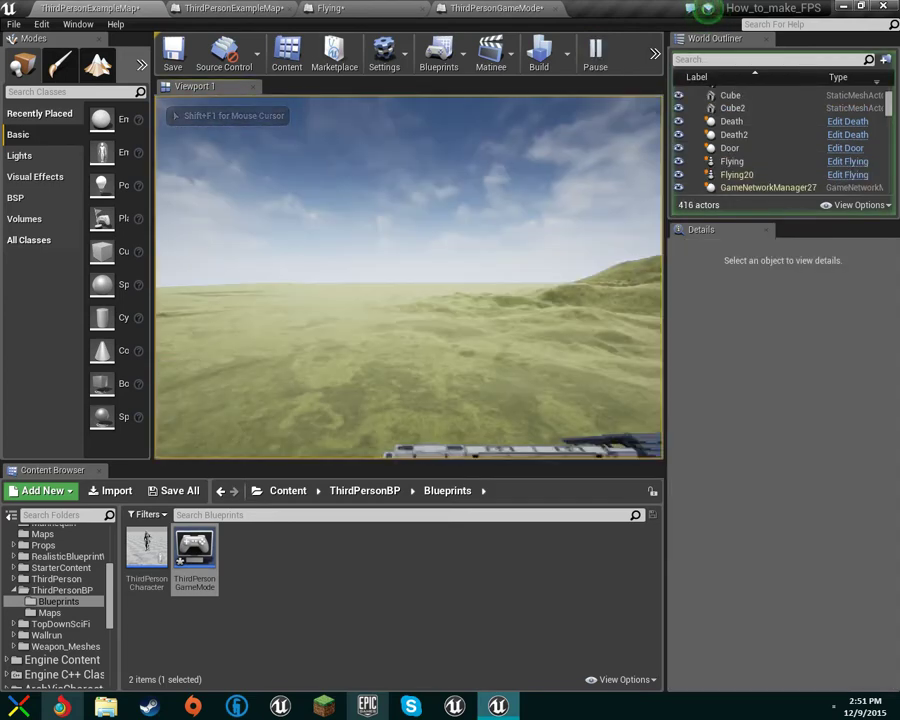
{"action": "key", "text": "Escape"}
Delete the Un Possess, Get Instigator Controller and Get Player Pawn nodes from the level blueprint and recompile it
{"action": "left_click", "coordinate": [493, 8]}
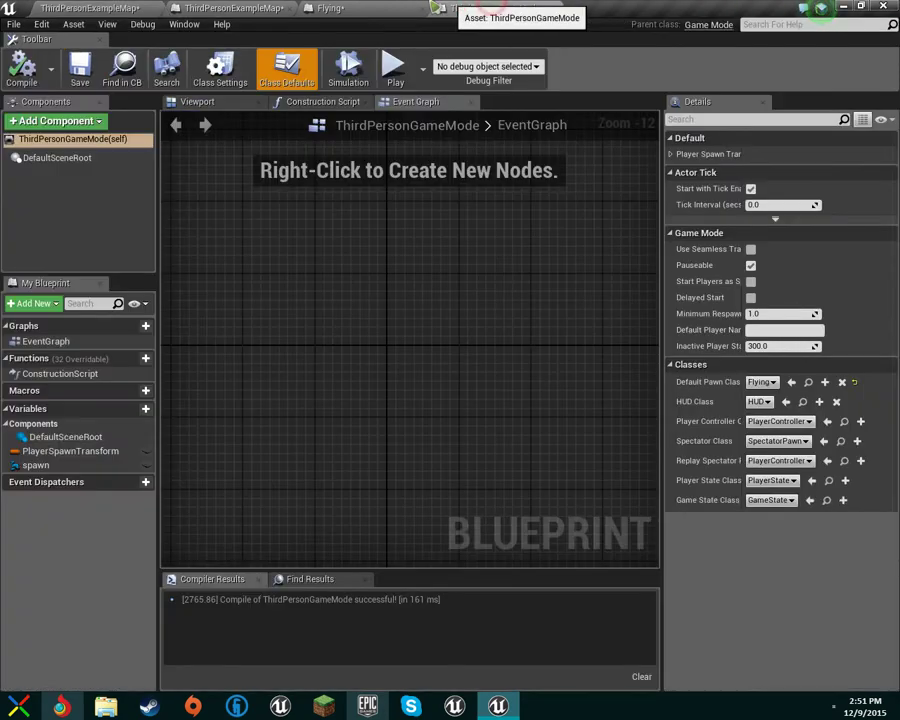
{"action": "left_click", "coordinate": [340, 8]}
{"action": "left_click", "coordinate": [230, 8]}
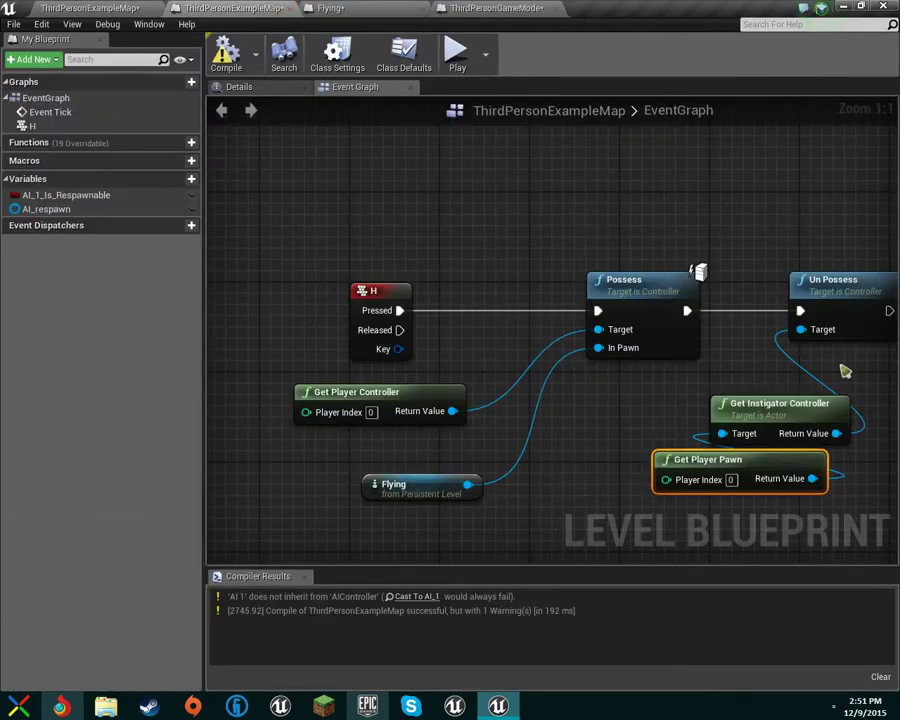
{"action": "right_click_drag", "start_coordinate": [843, 371], "coordinate": [527, 301]}
{"action": "left_click_drag", "start_coordinate": [600, 420], "coordinate": [459, 177]}
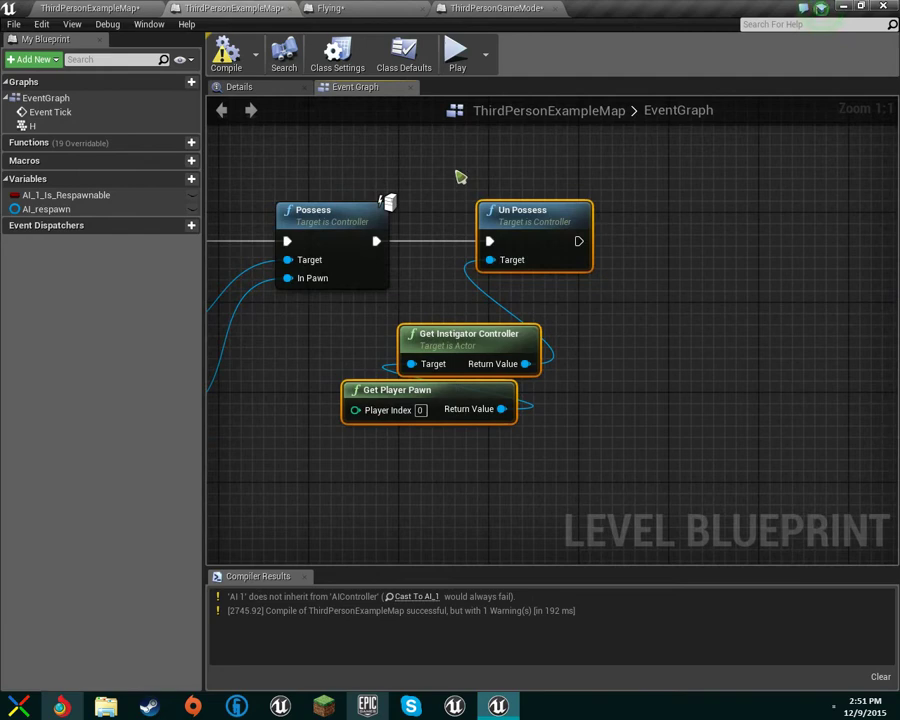
{"action": "key", "text": "Delete"}
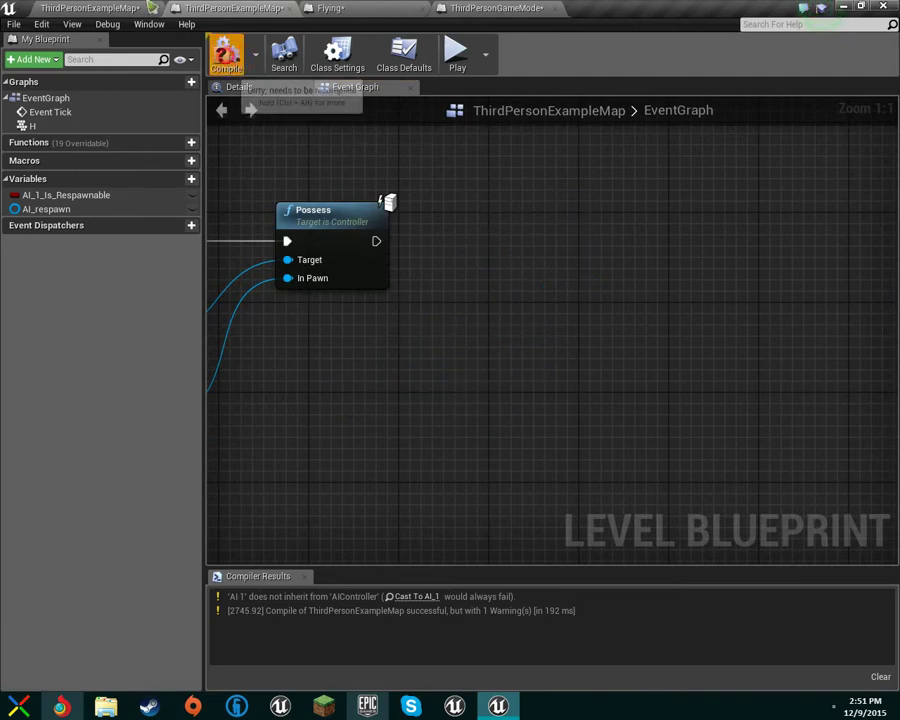
Play the level again, fly the ship around to test its movement, and stop the session
{"action": "left_click", "coordinate": [90, 8]}
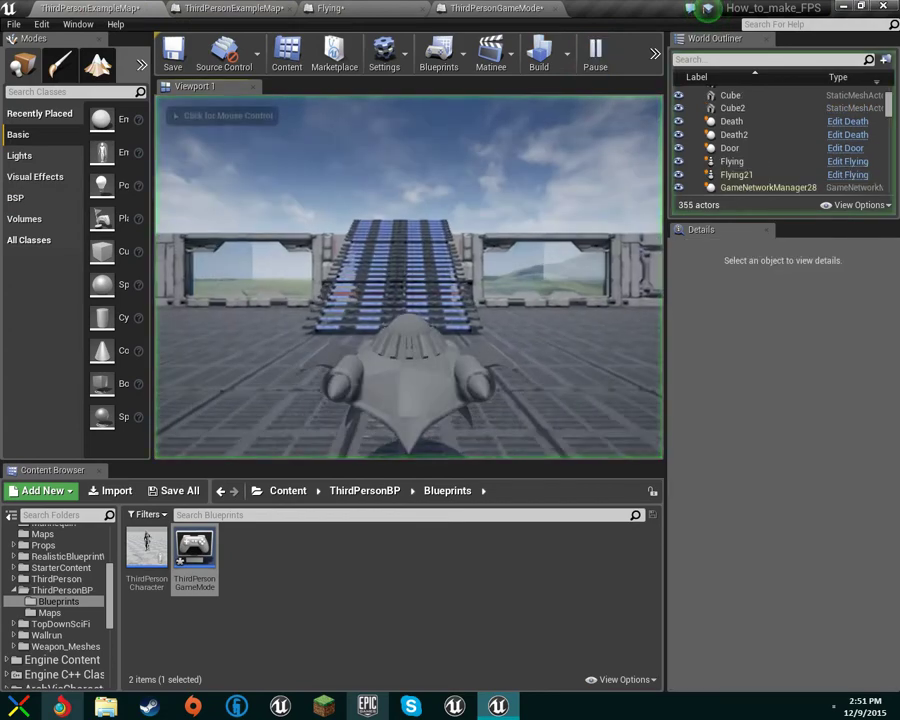
{"action": "left_click", "coordinate": [548, 205]}
{"action": "key", "text": "w"}
{"action": "left_click", "coordinate": [408, 278]}
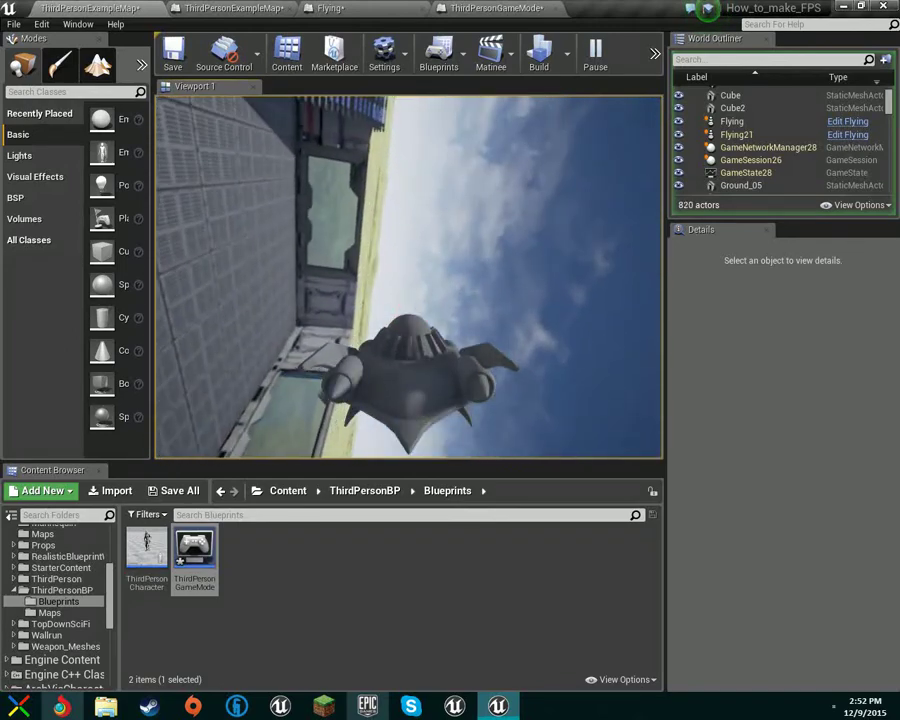
{"action": "key", "text": "Escape"}
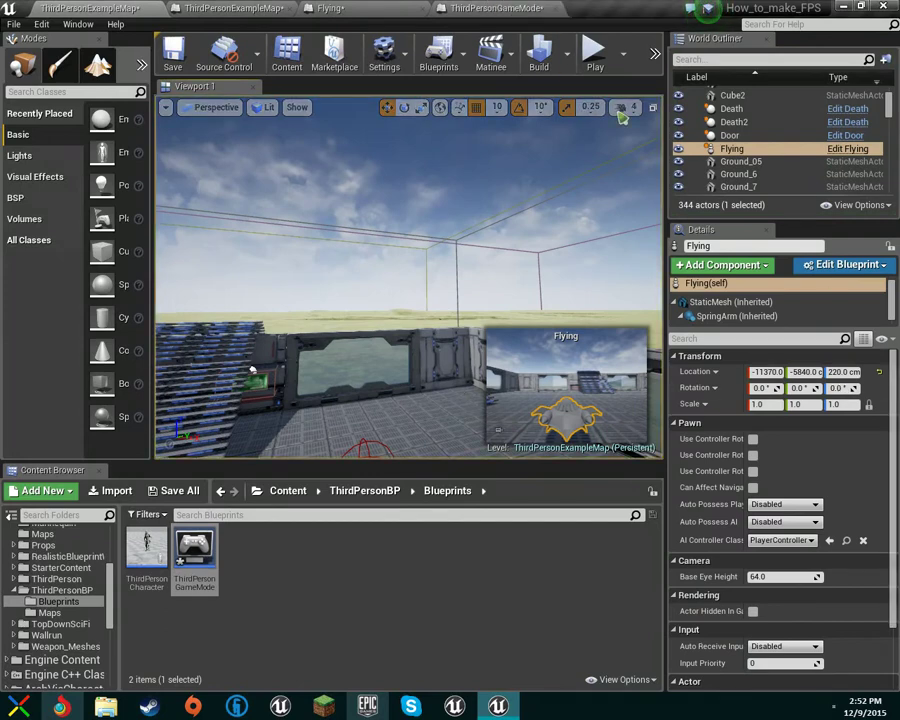
Set the Default Pawn Class in ThirdPersonGameMode to BroDude
{"action": "left_click", "coordinate": [497, 8]}
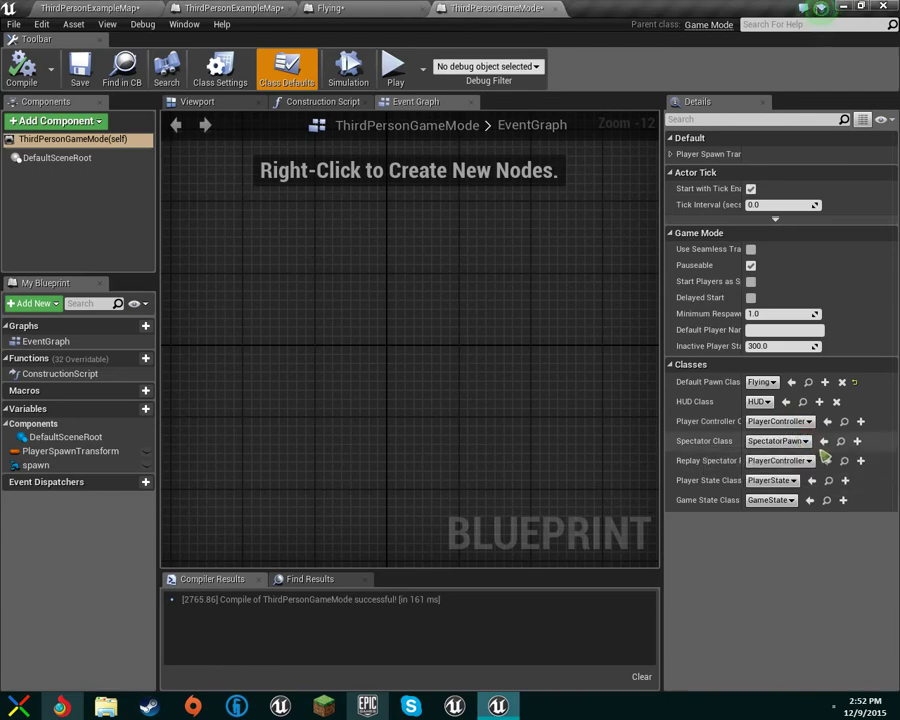
{"action": "left_click", "coordinate": [773, 382]}
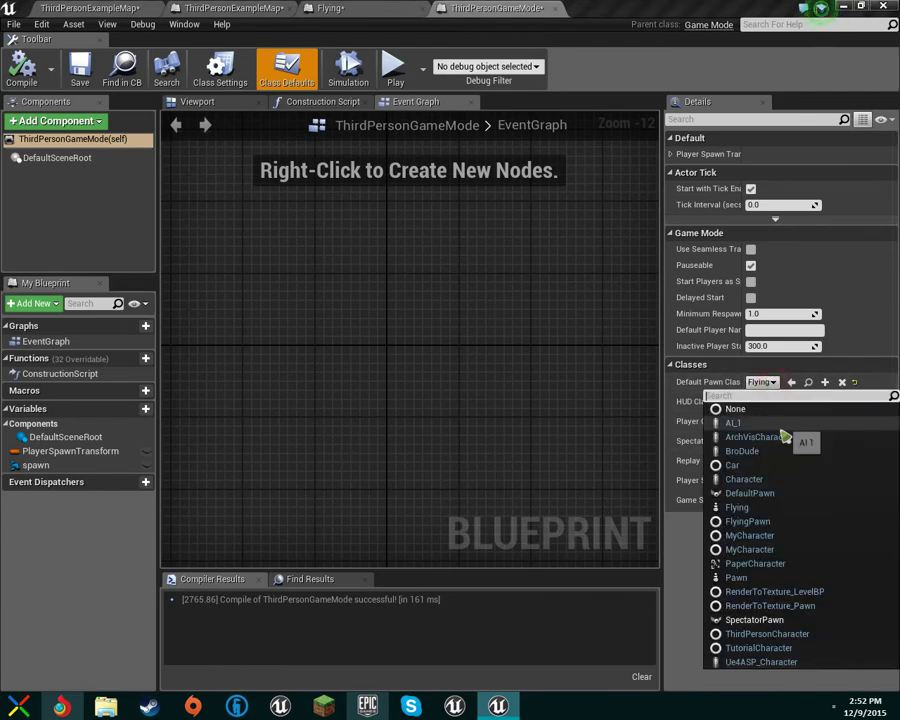
{"action": "left_click", "coordinate": [742, 451]}
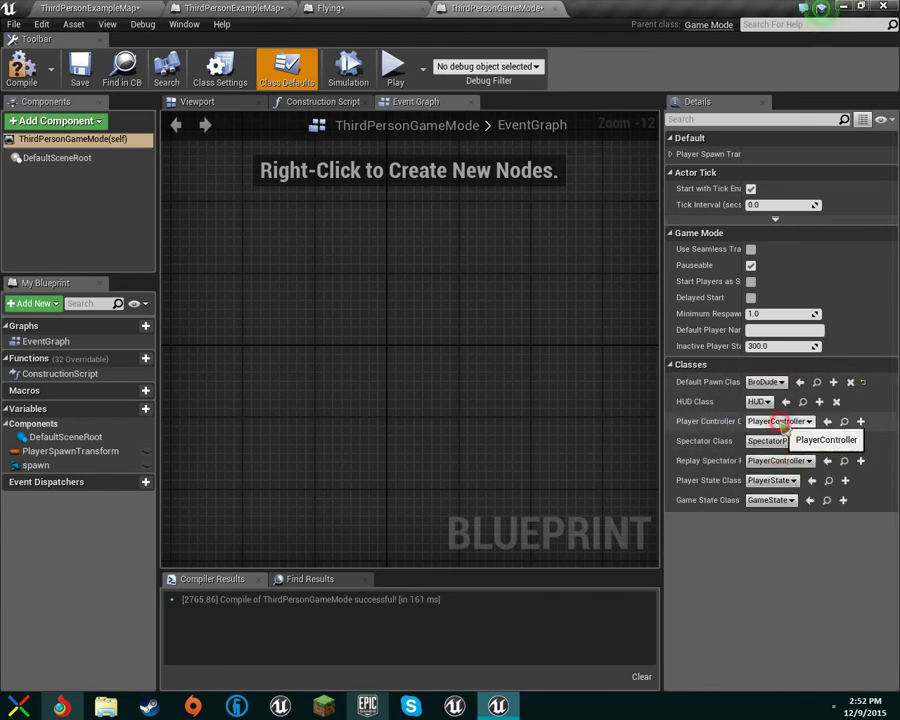
Examine the game mode's available HUD, Spectator, Replay Spectator, Player State and Game State class options without changing them
{"action": "left_click", "coordinate": [770, 402]}
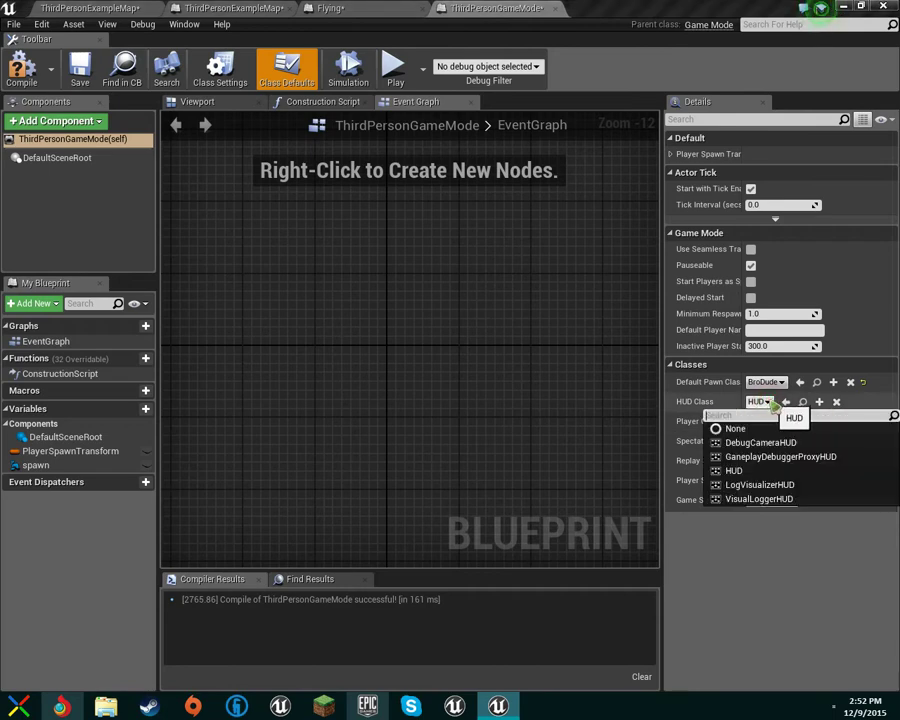
{"action": "left_click", "coordinate": [776, 403]}
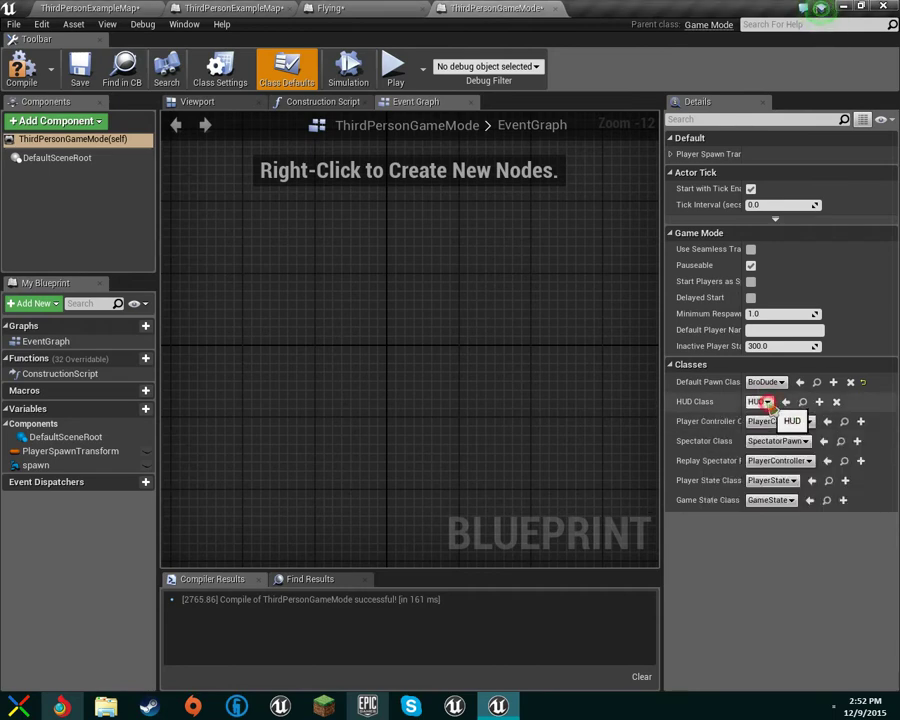
{"action": "left_click", "coordinate": [806, 461]}
{"action": "left_click", "coordinate": [808, 463]}
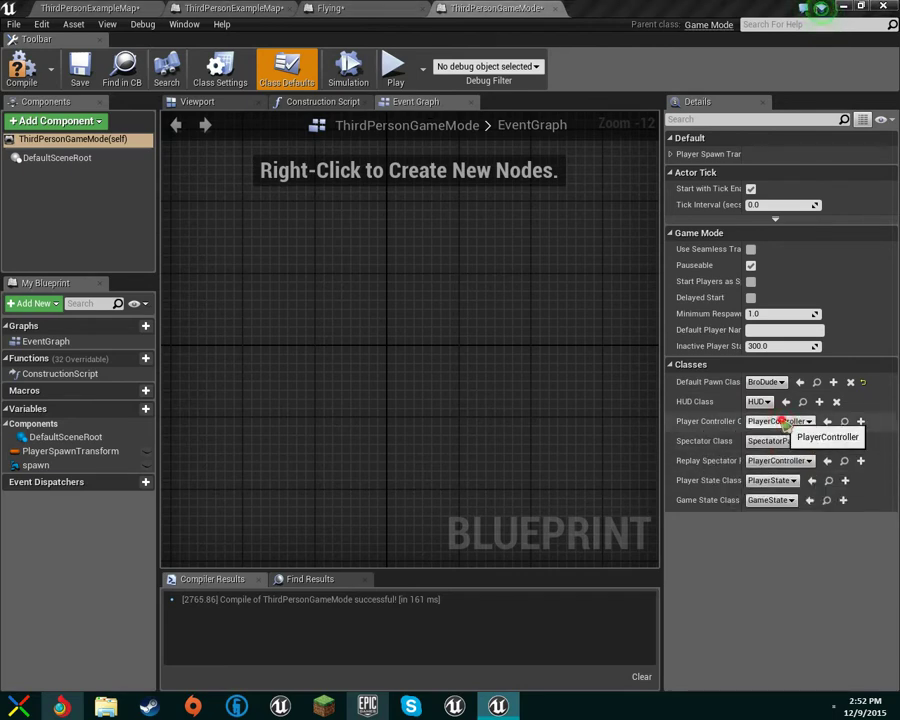
{"action": "left_click", "coordinate": [797, 442]}
{"action": "left_click", "coordinate": [797, 443]}
{"action": "left_click", "coordinate": [787, 482]}
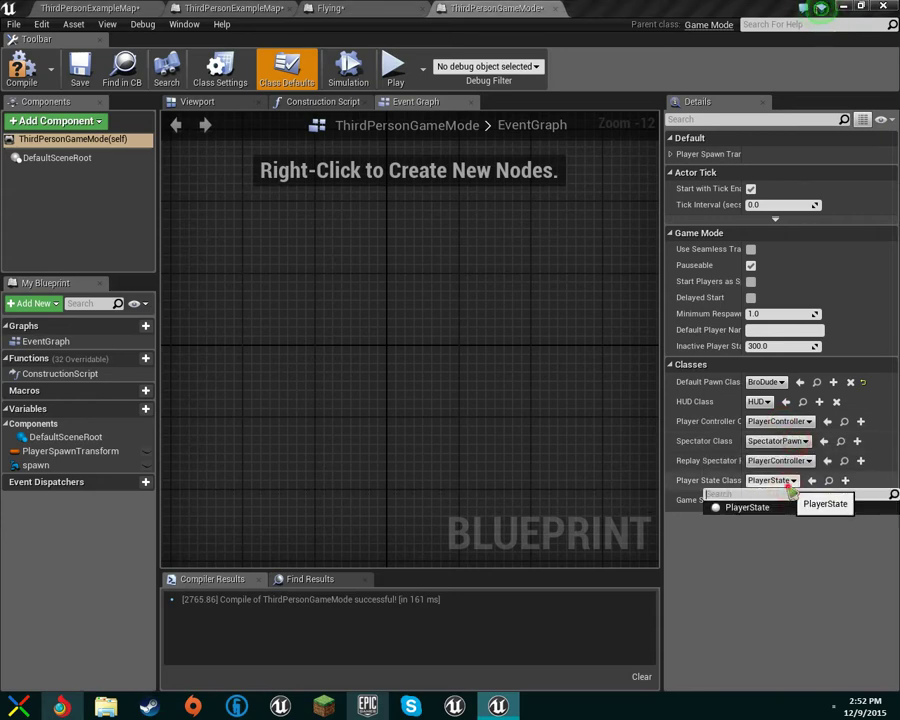
{"action": "left_click", "coordinate": [787, 483]}
{"action": "left_click", "coordinate": [791, 501]}
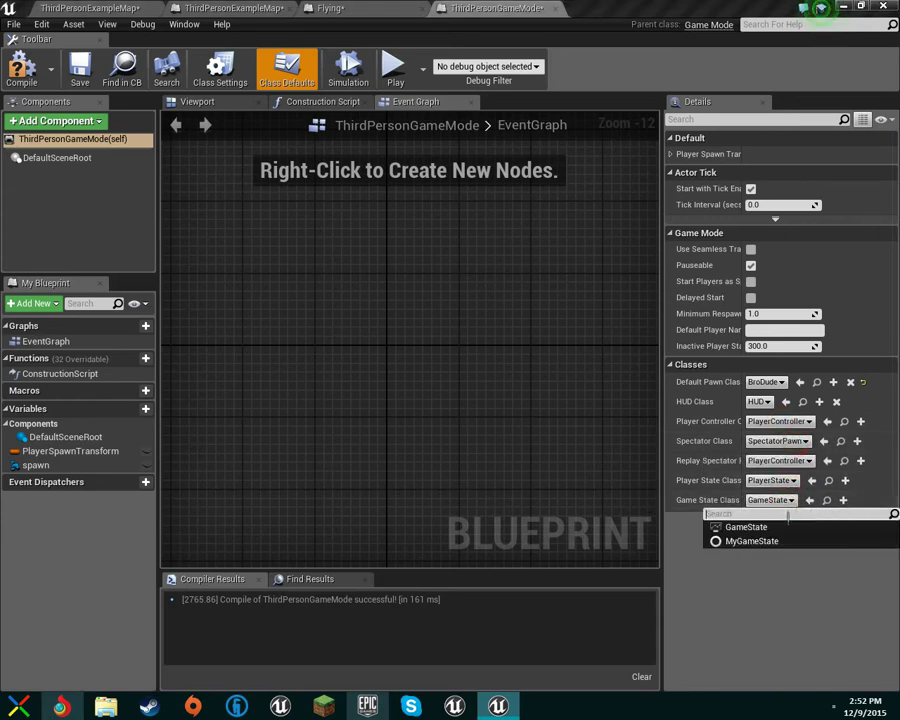
{"action": "left_click", "coordinate": [762, 560]}
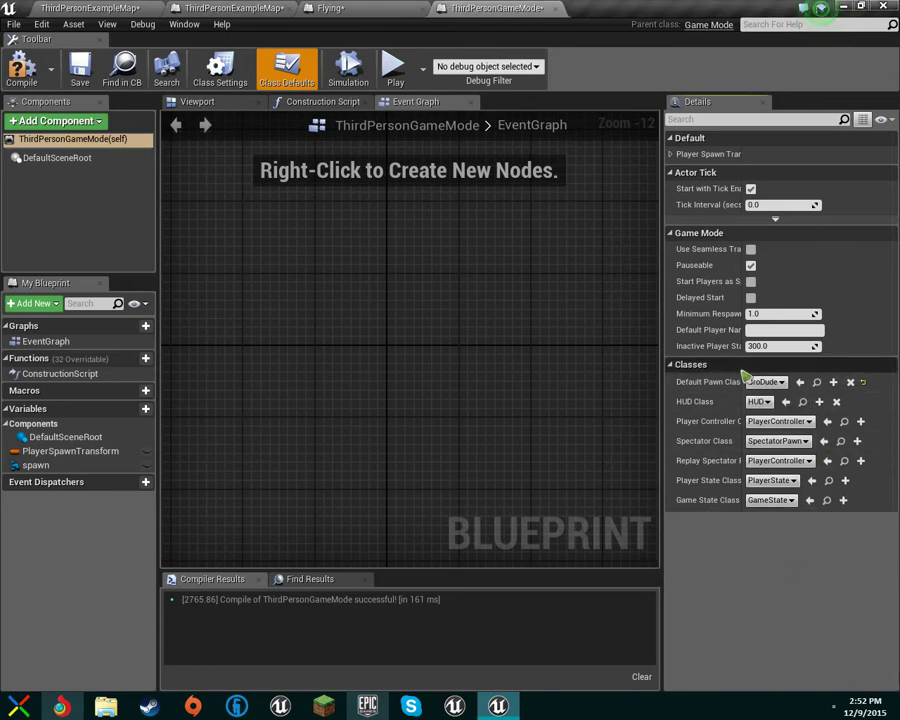
Find the BroDude character in the project's Content/Blueprints folder and open its blueprint
{"action": "left_click", "coordinate": [232, 8]}
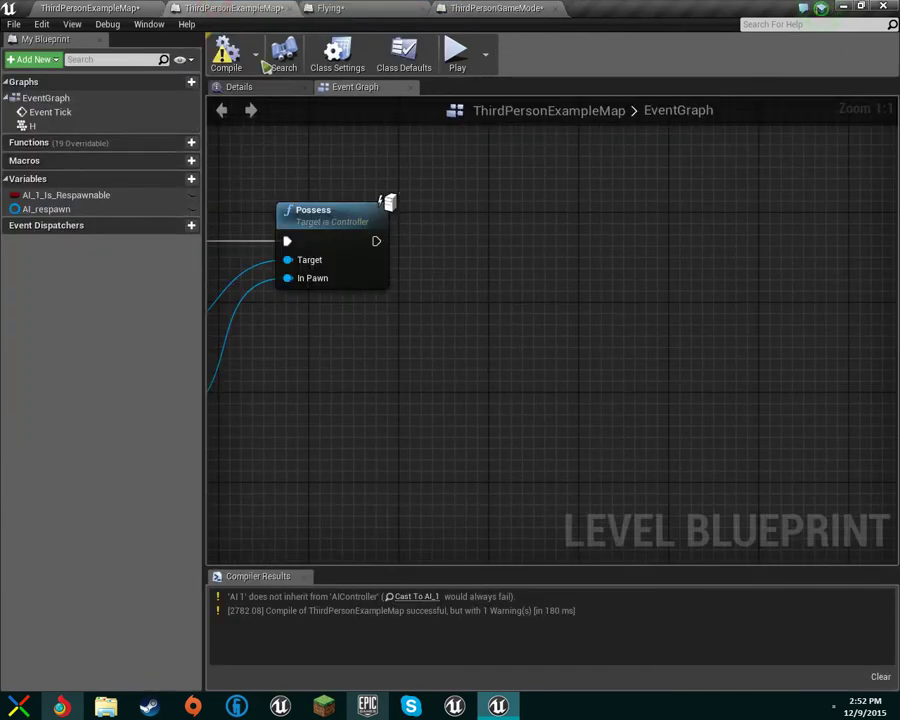
{"action": "left_click", "coordinate": [338, 8]}
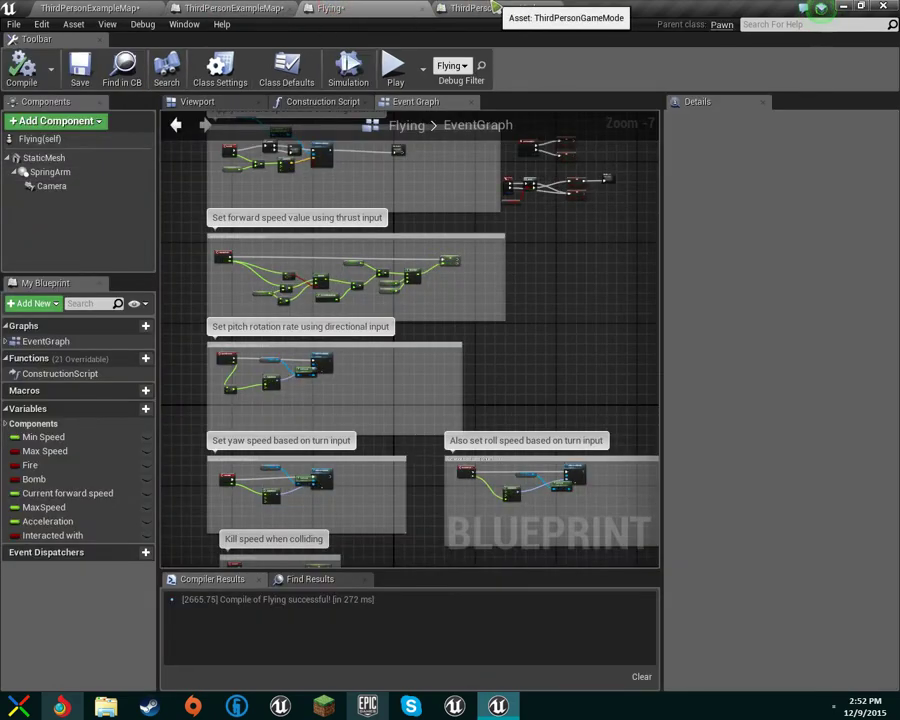
{"action": "left_click", "coordinate": [62, 6]}
{"action": "scroll", "coordinate": [115, 560], "scroll_direction": "up", "scroll_amount": 5}
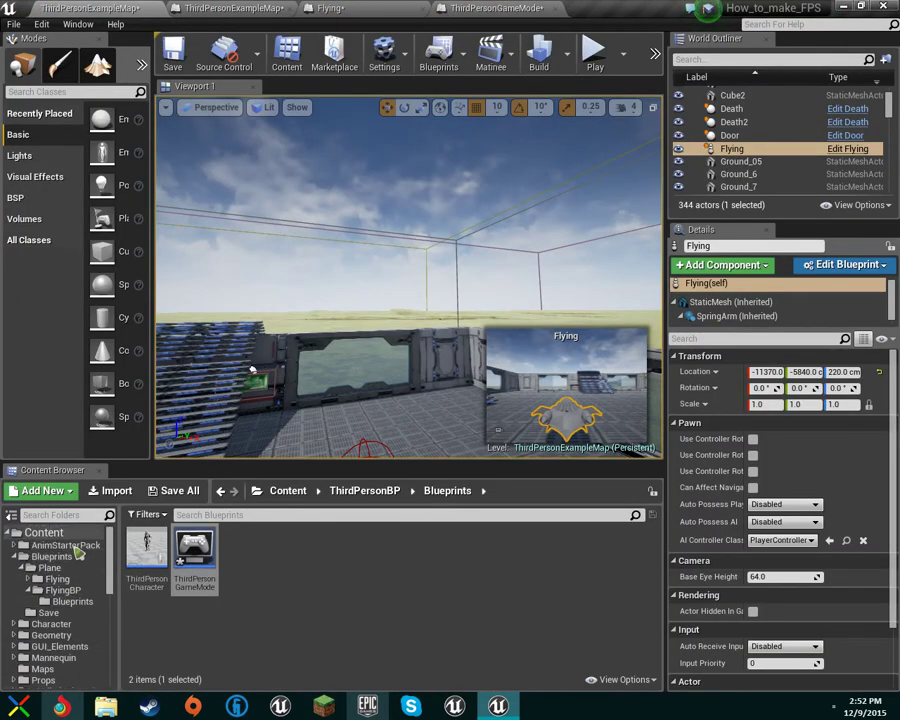
{"action": "left_click", "coordinate": [44, 567]}
{"action": "left_click", "coordinate": [48, 612]}
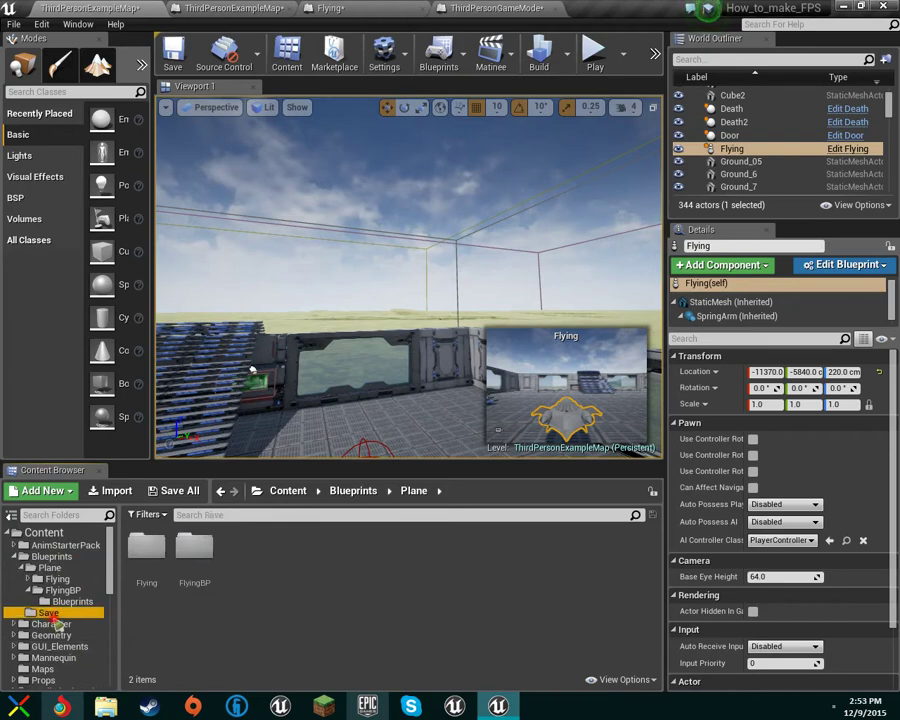
{"action": "left_click", "coordinate": [50, 624]}
{"action": "left_click", "coordinate": [51, 556]}
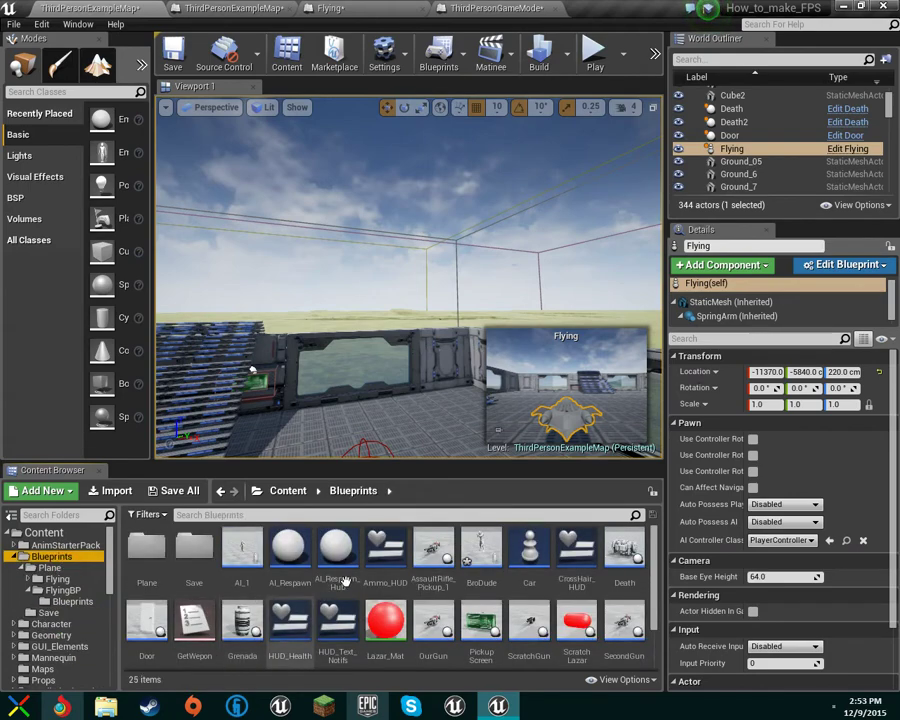
{"action": "double_click", "coordinate": [482, 575]}
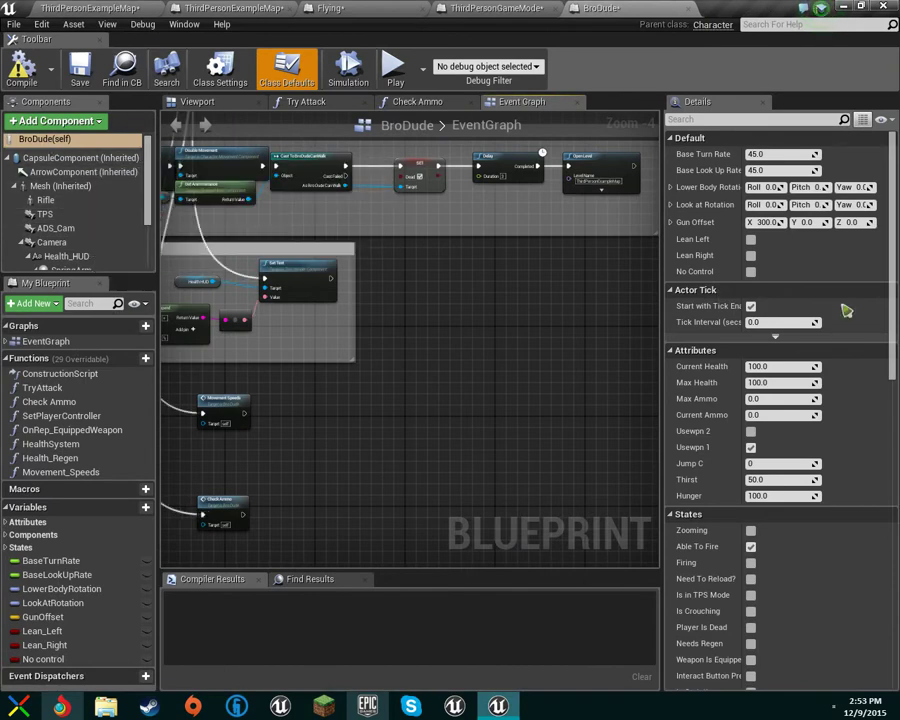
Set BroDude's Auto Possess Player to Player 0 and compile the blueprint
{"action": "scroll", "coordinate": [846, 315], "scroll_direction": "down", "scroll_amount": 5}
{"action": "scroll", "coordinate": [846, 315], "scroll_direction": "down", "scroll_amount": 6}
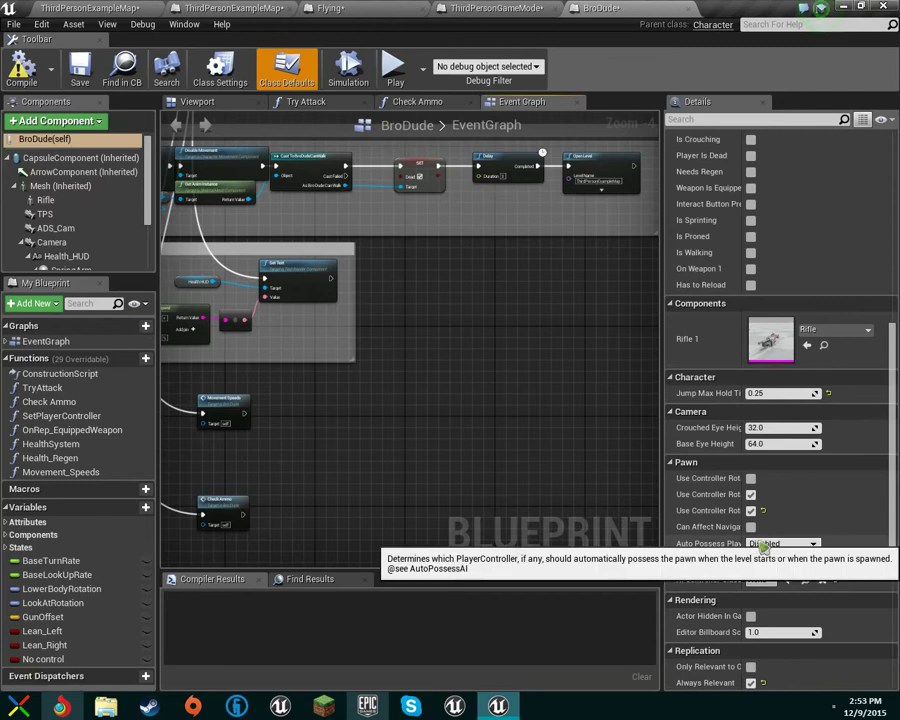
{"action": "left_click", "coordinate": [763, 545]}
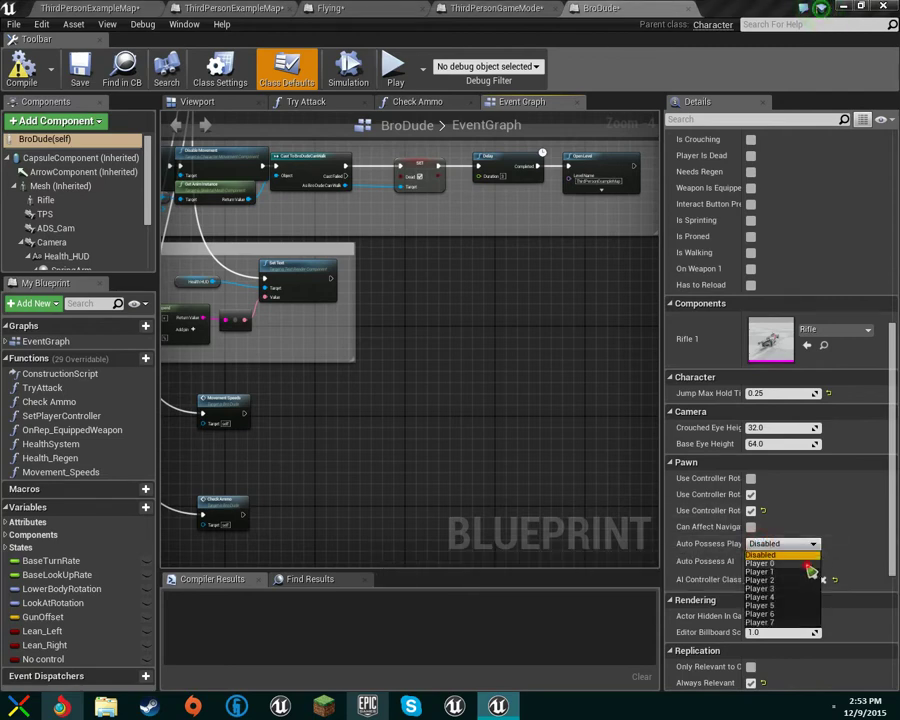
{"action": "left_click", "coordinate": [790, 564]}
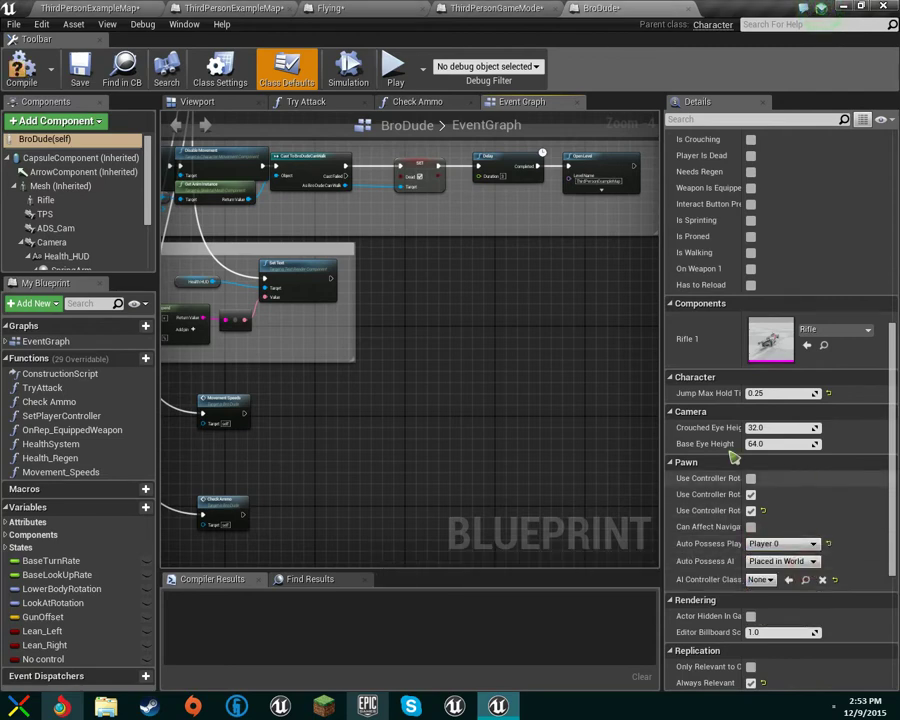
{"action": "mouse_move", "coordinate": [478, 327]}
{"action": "right_mouse_down"}
{"action": "mouse_move", "coordinate": [808, 519]}
{"action": "mouse_move", "coordinate": [781, 610]}
{"action": "mouse_move", "coordinate": [752, 602]}
{"action": "mouse_move", "coordinate": [629, 608]}
{"action": "mouse_move", "coordinate": [494, 582]}
{"action": "right_mouse_up"}
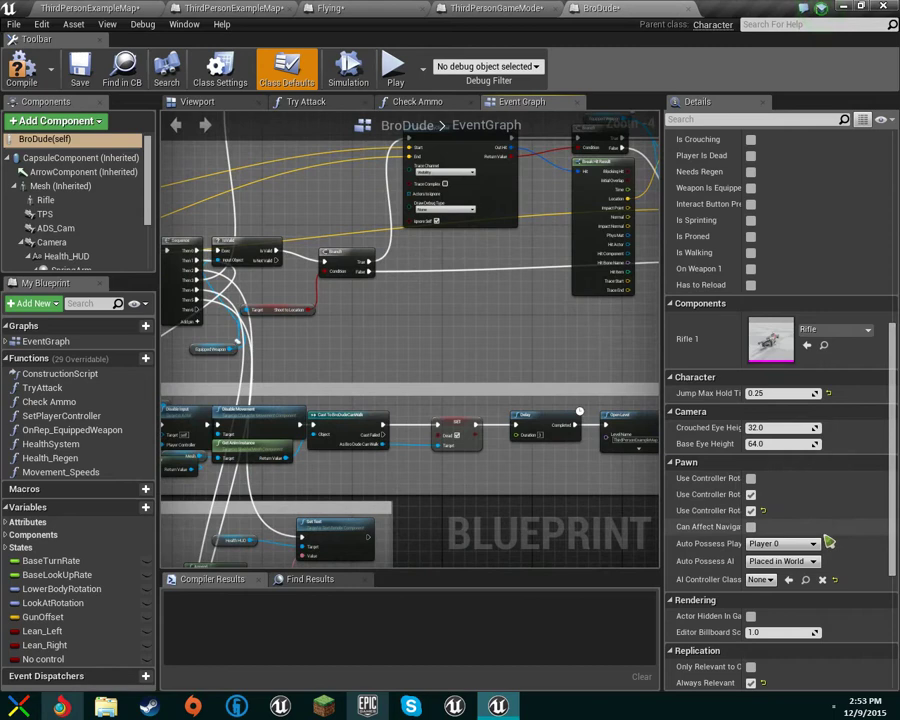
{"action": "scroll", "coordinate": [828, 538], "scroll_direction": "down", "scroll_amount": 1}
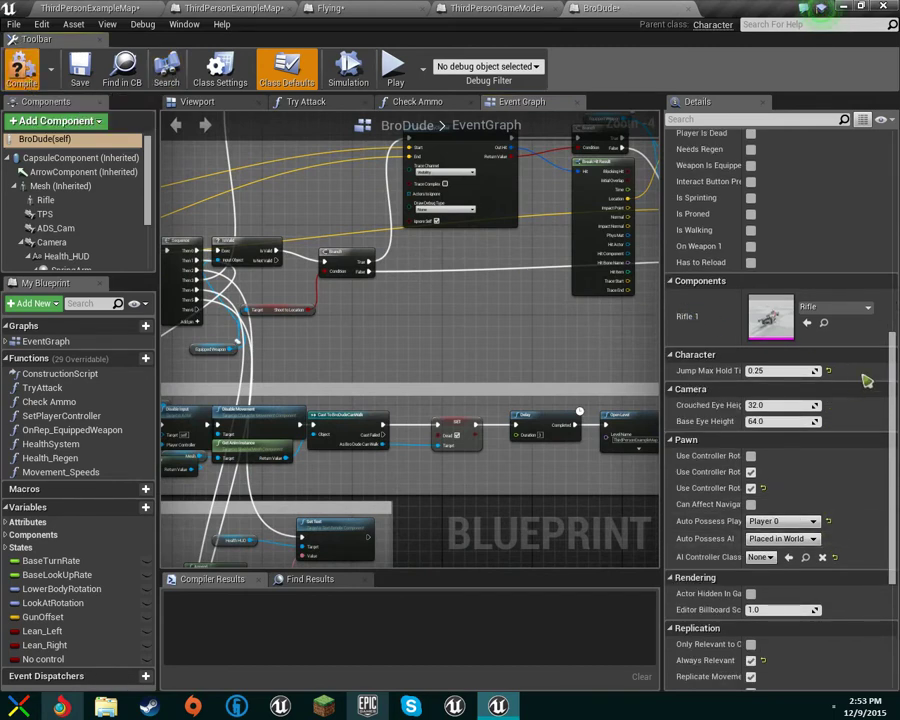
Review BroDude's AI Controller Class options and its remaining class defaults, and return to the level editor
{"action": "scroll", "coordinate": [790, 498], "scroll_direction": "down", "scroll_amount": 1}
{"action": "scroll", "coordinate": [800, 496], "scroll_direction": "down", "scroll_amount": 1}
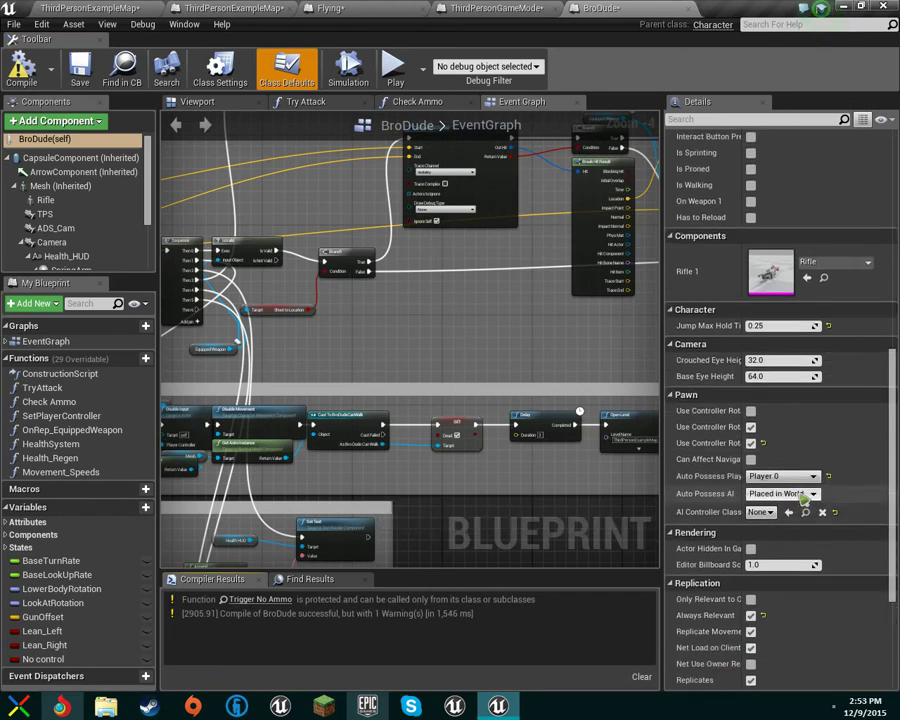
{"action": "left_click", "coordinate": [770, 512]}
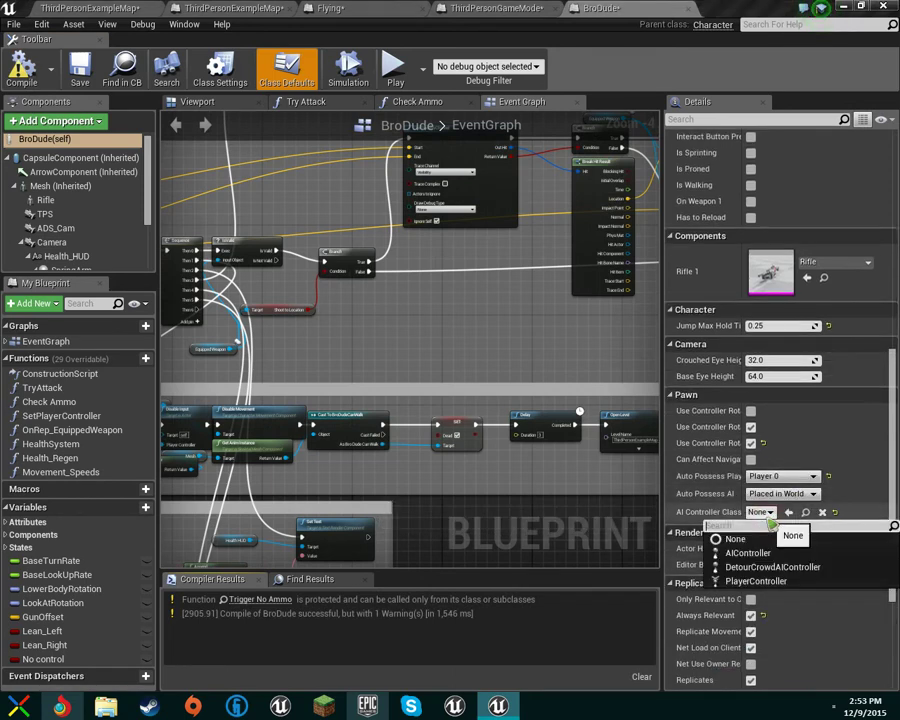
{"action": "left_click", "coordinate": [796, 528]}
{"action": "scroll", "coordinate": [790, 532], "scroll_direction": "down", "scroll_amount": 7}
{"action": "scroll", "coordinate": [778, 539], "scroll_direction": "down", "scroll_amount": 2}
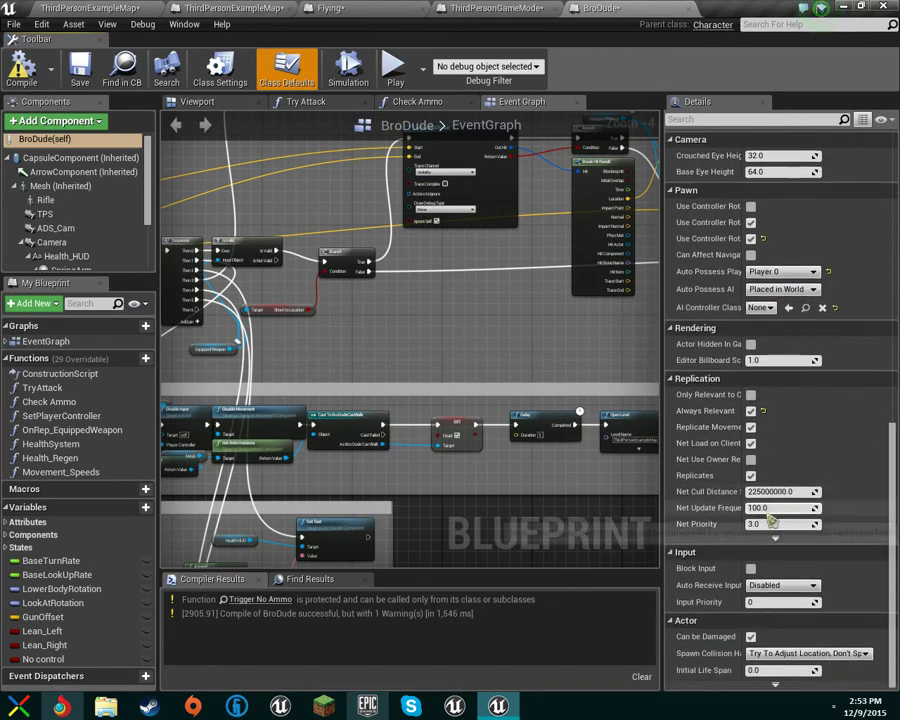
{"action": "left_click", "coordinate": [84, 6]}
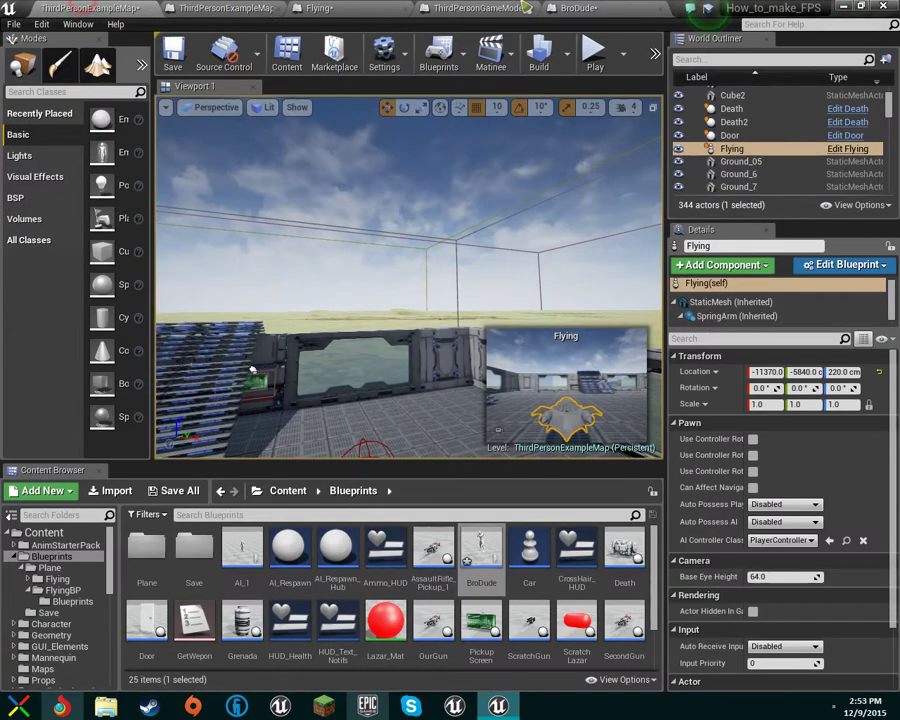
Set the third-person game mode's Default Pawn Class to None and compile the blueprint
{"action": "left_click", "coordinate": [601, 10]}
{"action": "left_click", "coordinate": [318, 8]}
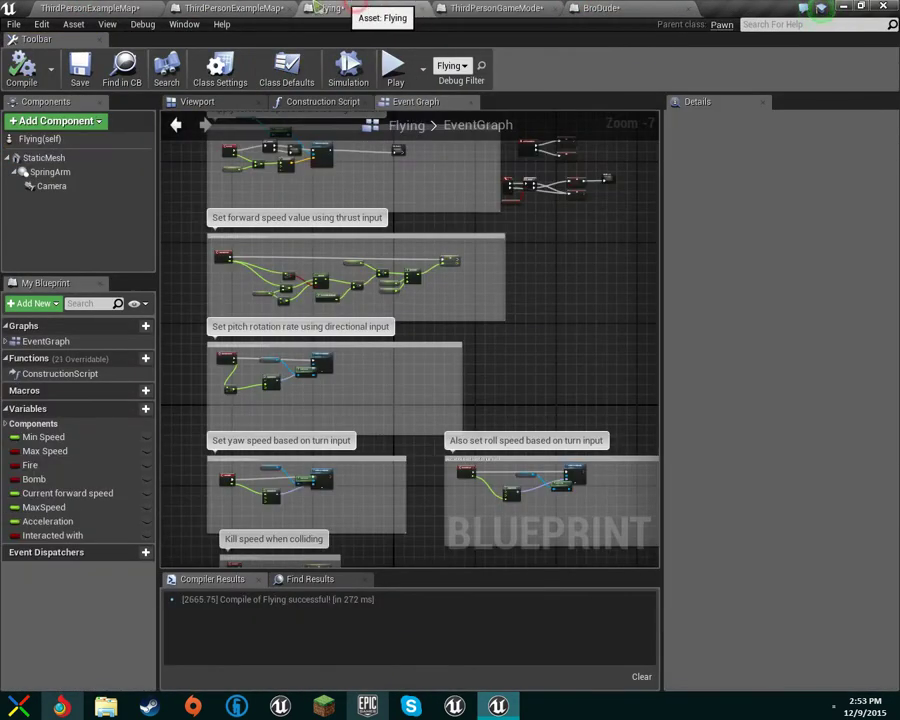
{"action": "left_click", "coordinate": [500, 8]}
{"action": "left_click", "coordinate": [770, 382]}
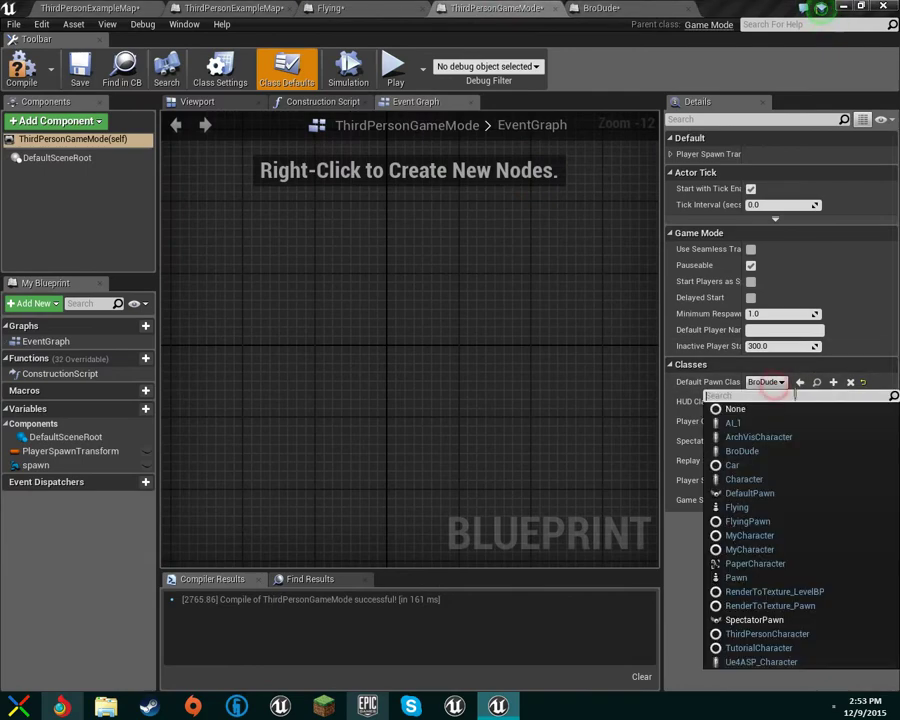
{"action": "left_click", "coordinate": [790, 410]}
{"action": "left_click", "coordinate": [20, 66]}
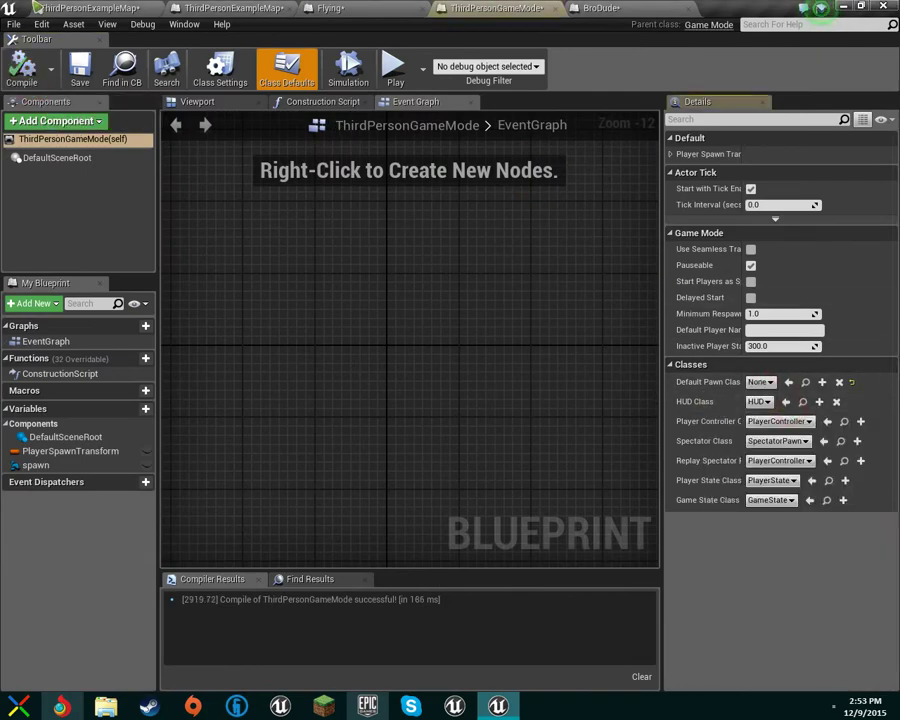
Place the BroDude character from the Blueprints folder on the arena floor at about X -11440, Y -5050, Z 256 cm
{"action": "left_click", "coordinate": [82, 7]}
{"action": "right_click_drag", "start_coordinate": [540, 180], "coordinate": [646, 364]}
{"action": "left_click_drag", "start_coordinate": [481, 552], "coordinate": [427, 336]}
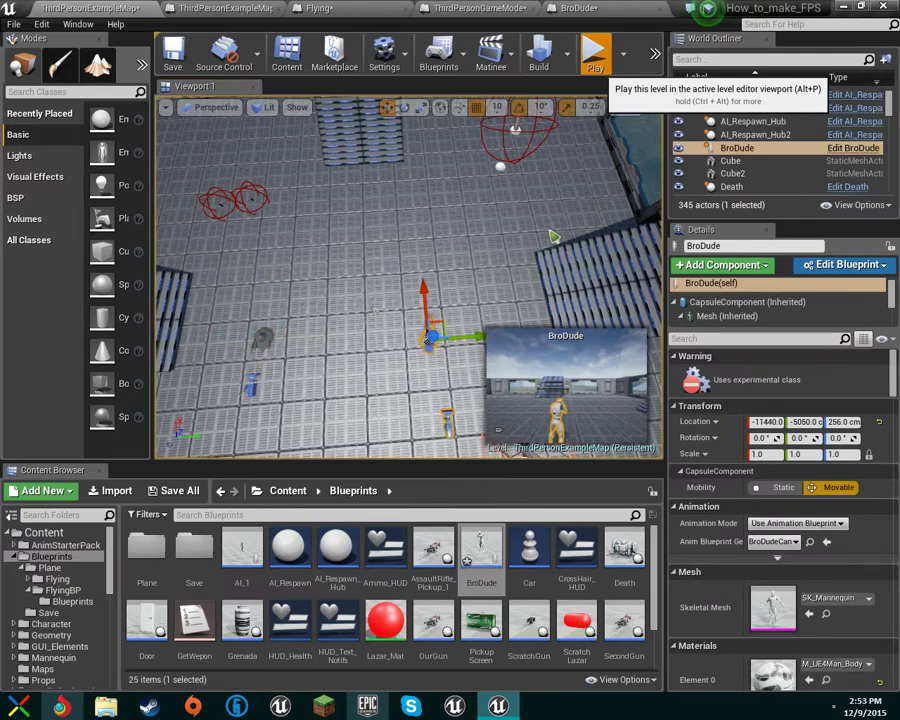
Play-test the level by walking BroDude to the ship, boarding it and flying it while firing, and stop the session
{"action": "key", "text": "alt+p"}
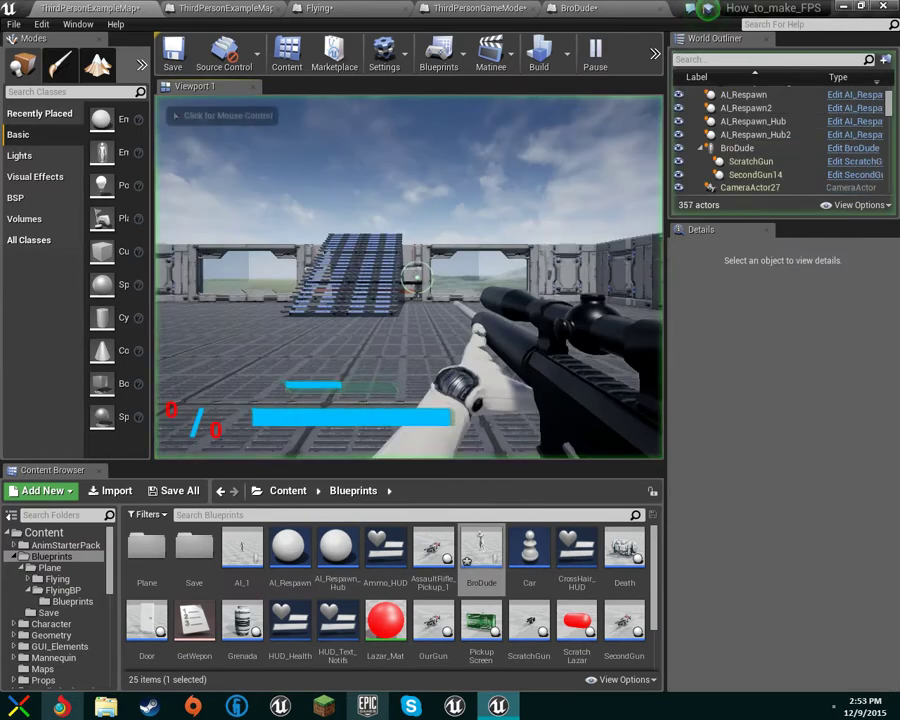
{"action": "key", "text": "w"}
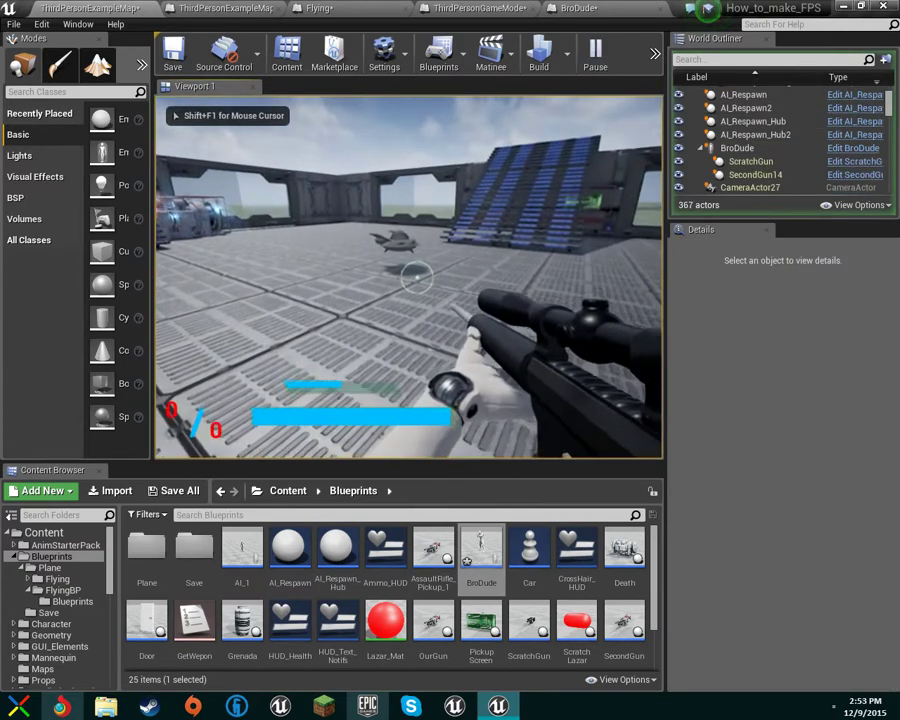
{"action": "key", "text": "s"}
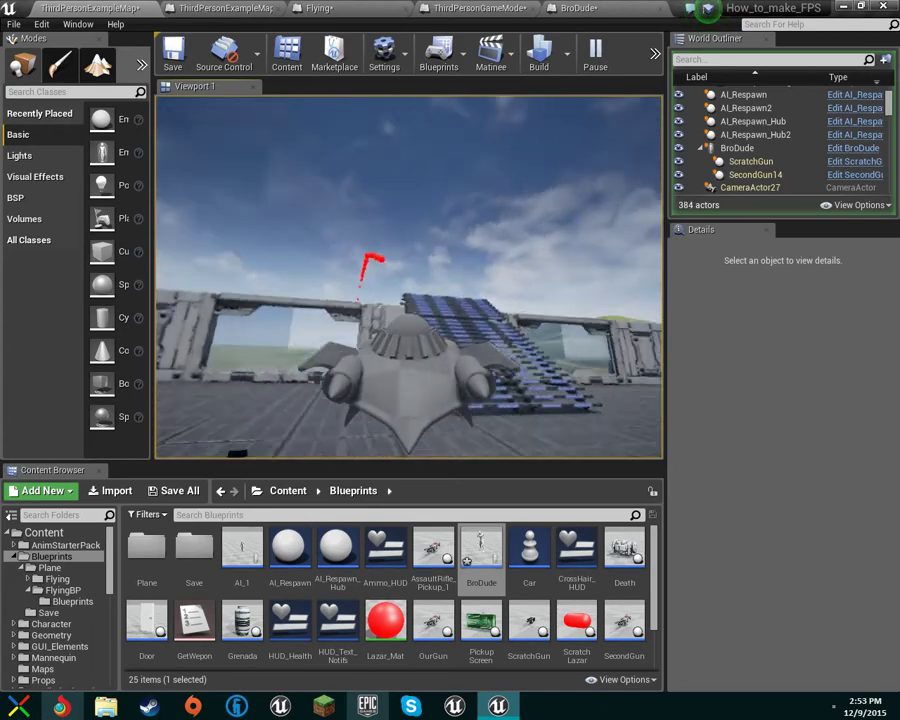
{"action": "key", "text": "a"}
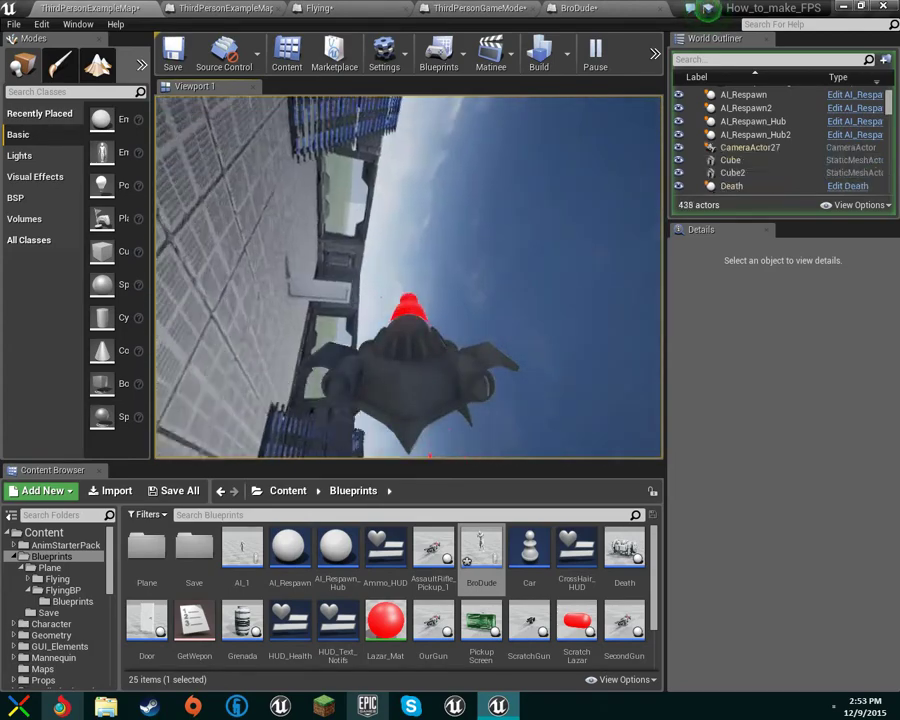
{"action": "key", "text": "a"}
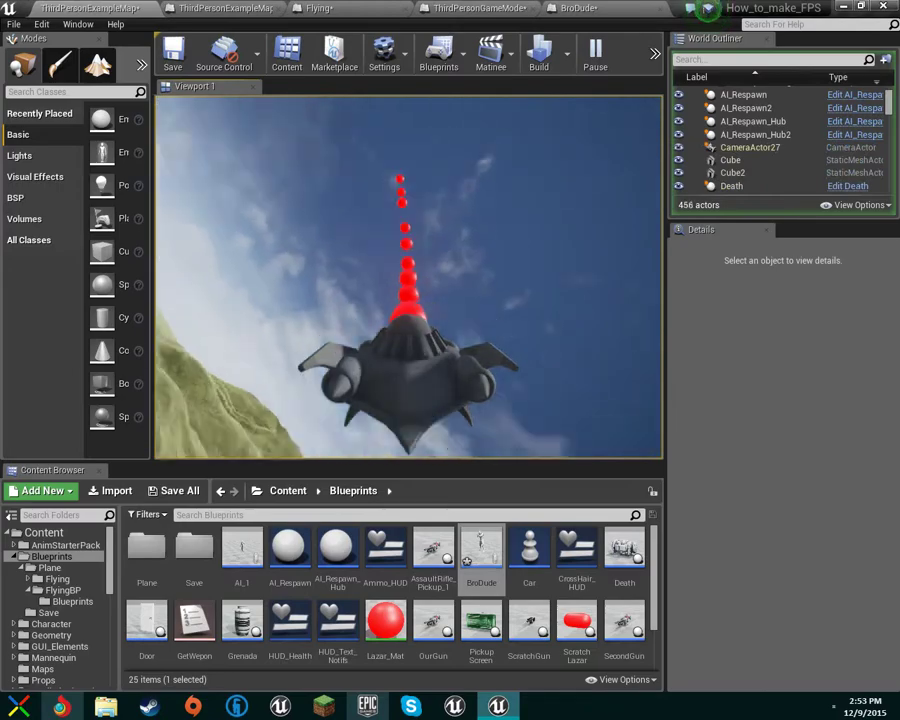
{"action": "key", "text": "a"}
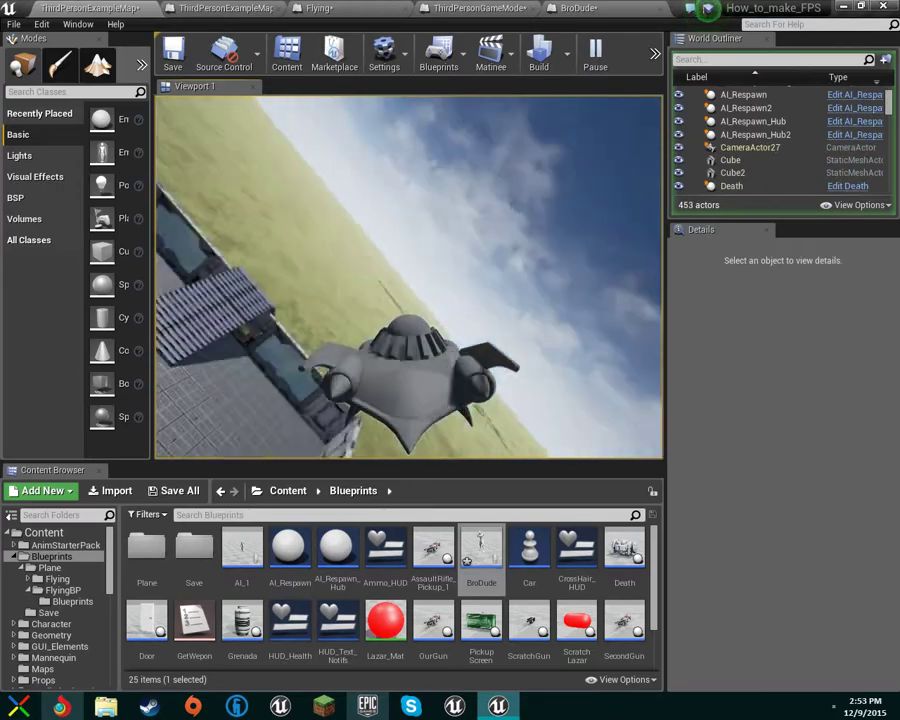
{"action": "key", "text": "w"}
{"action": "key", "text": "space"}
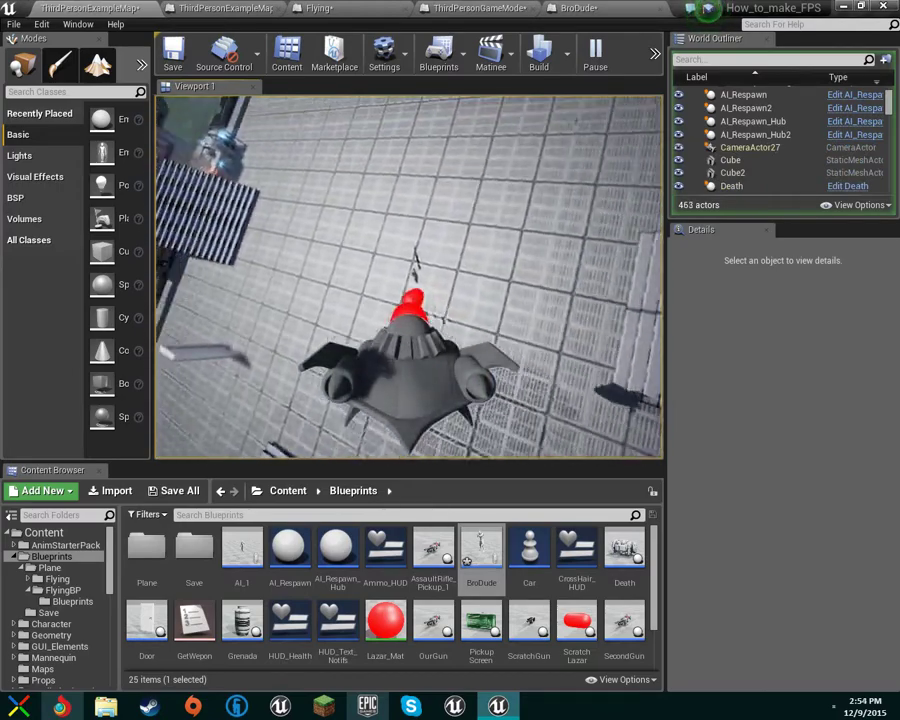
{"action": "key", "text": "s"}
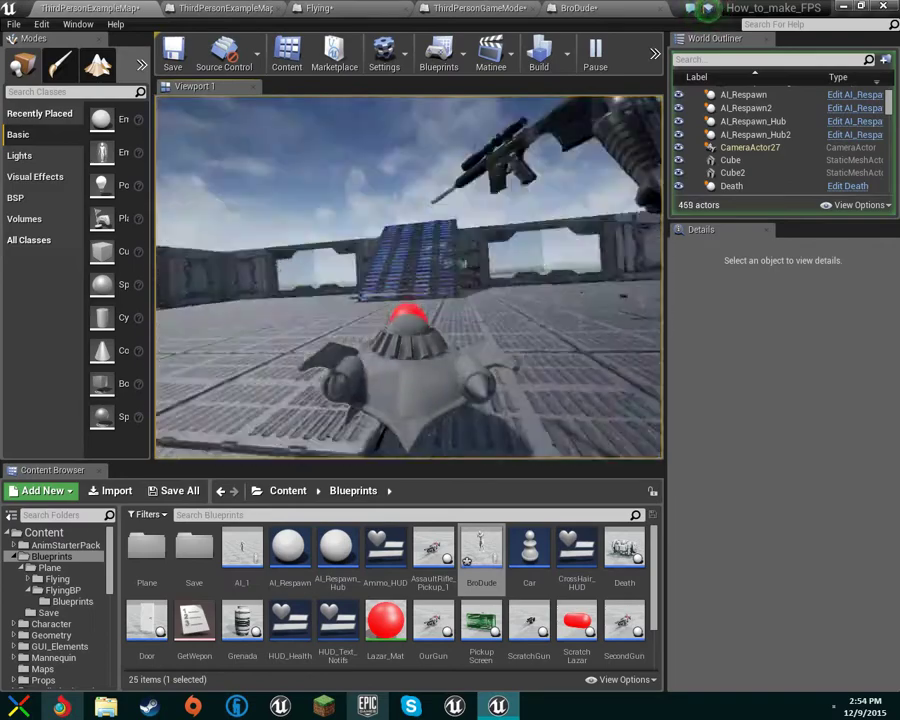
{"action": "key", "text": "Escape"}
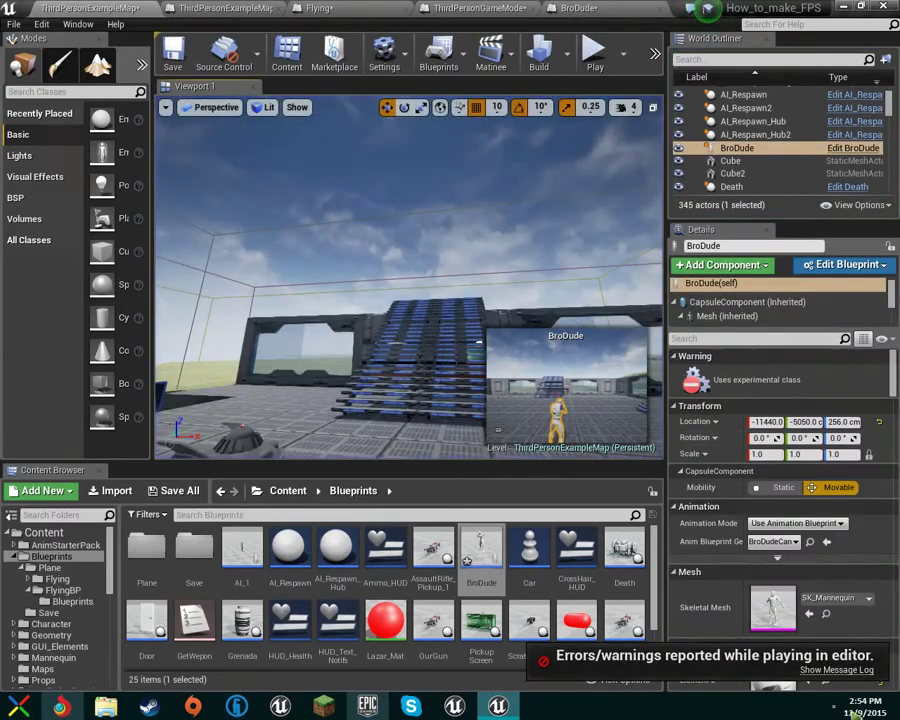
Inspect the BroDude character placed in the level from several sides
{"action": "right_click_drag", "start_coordinate": [400, 280], "coordinate": [450, 322]}
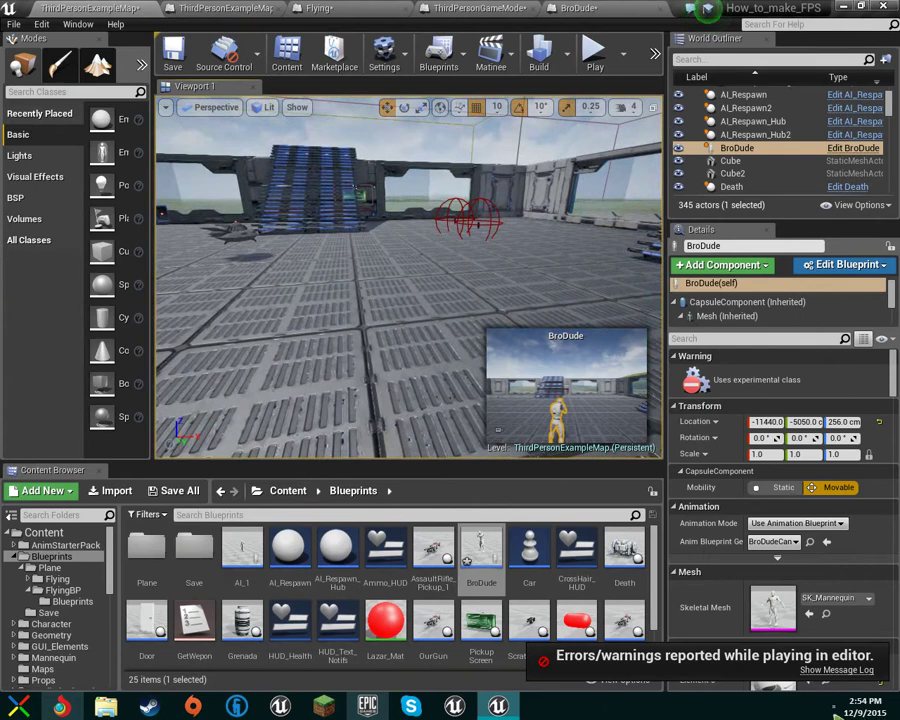
{"action": "left_click", "coordinate": [835, 705]}
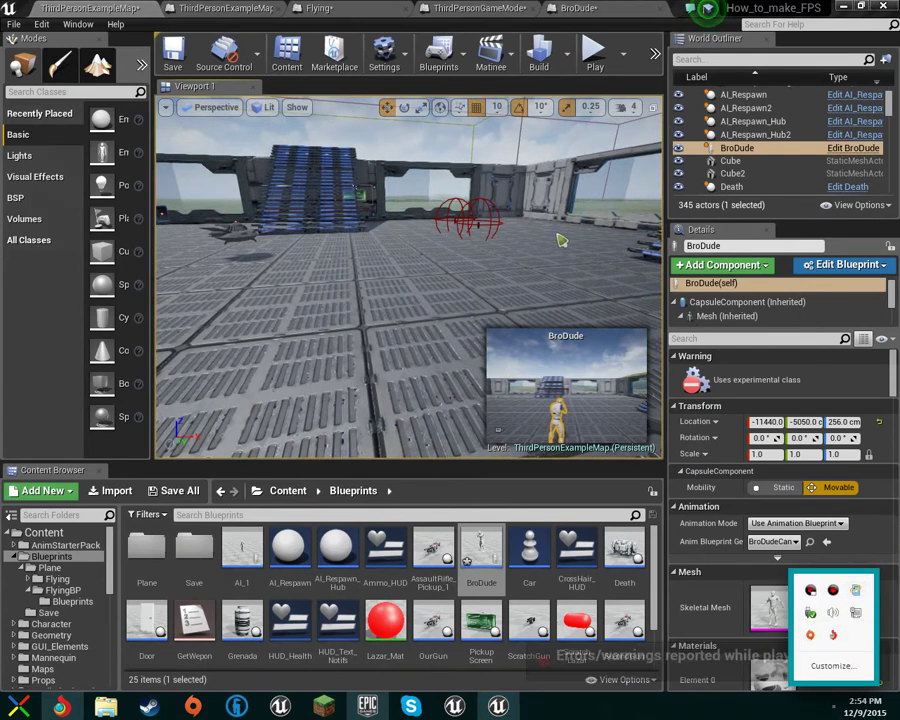
{"action": "left_click", "coordinate": [479, 224]}
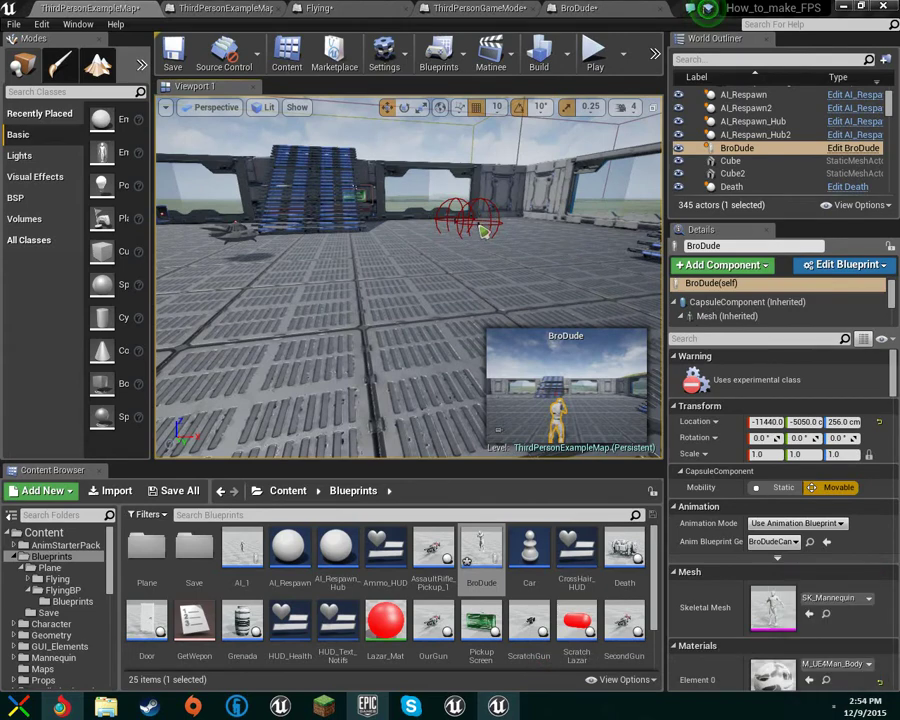
{"action": "right_click_drag", "start_coordinate": [483, 232], "coordinate": [430, 185]}
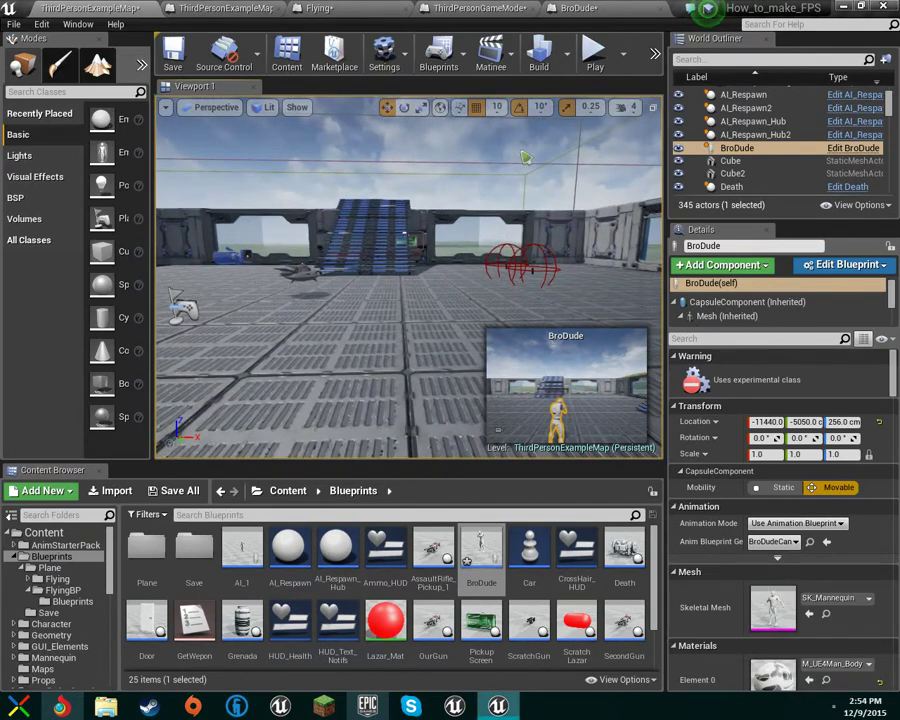
{"action": "right_click_drag", "start_coordinate": [612, 149], "coordinate": [180, 145]}
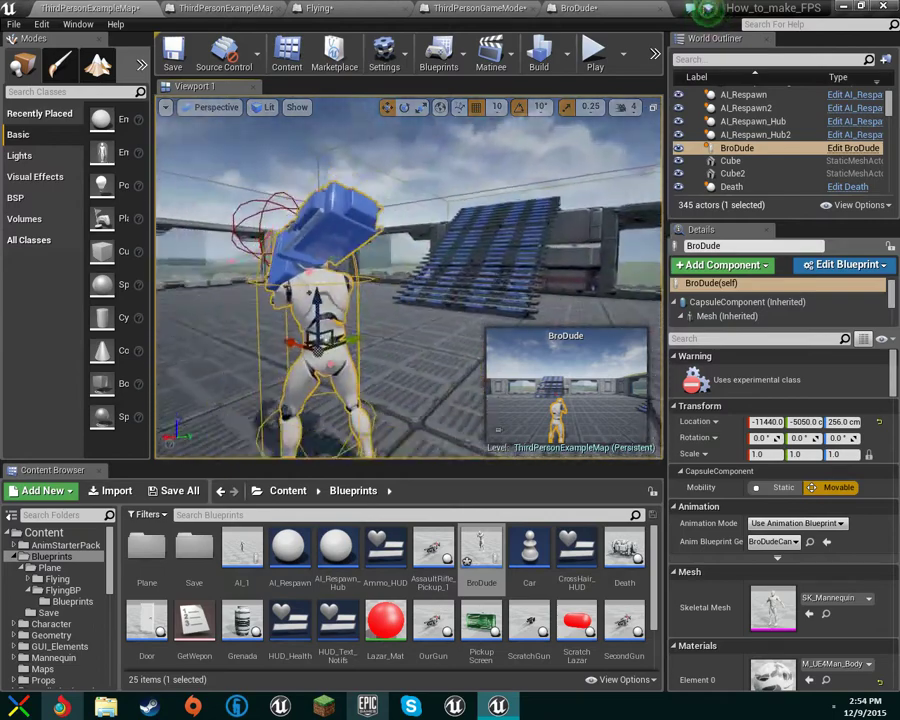
{"action": "right_click_drag", "start_coordinate": [309, 292], "coordinate": [650, 292]}
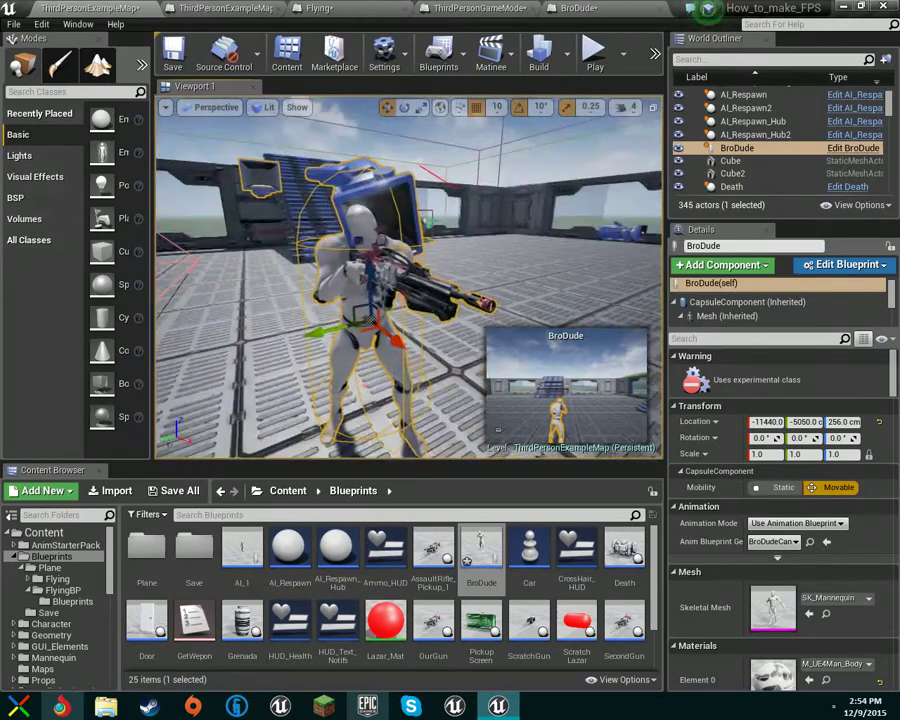
{"action": "right_click_drag", "start_coordinate": [400, 186], "coordinate": [360, 190]}
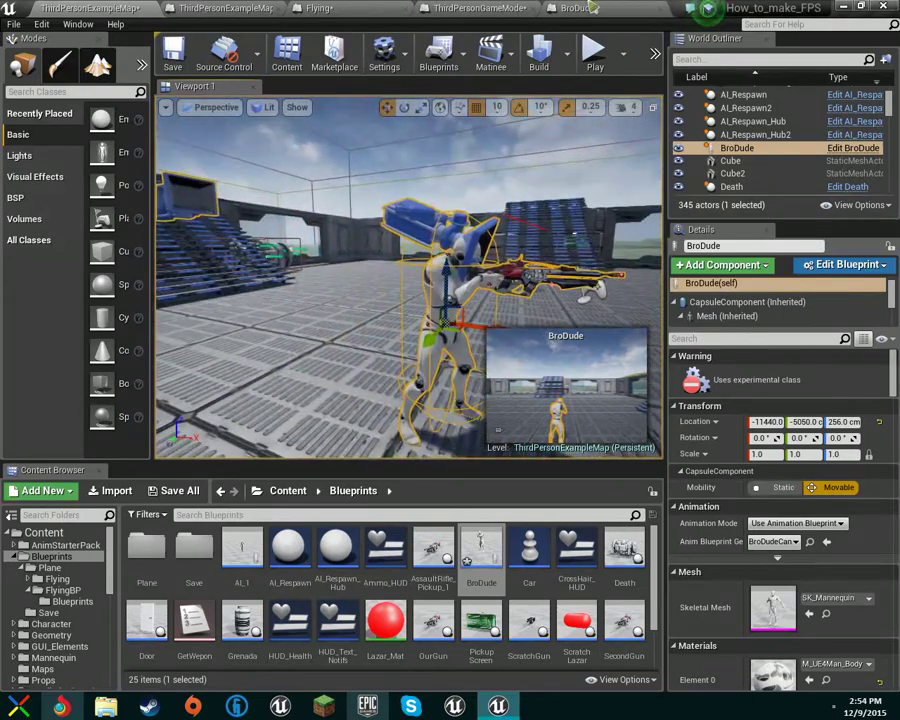
Check the game mode's Default Pawn Class and close it, and review BroDude's Auto Possess Player options, keeping Player 0
{"action": "left_click", "coordinate": [465, 8]}
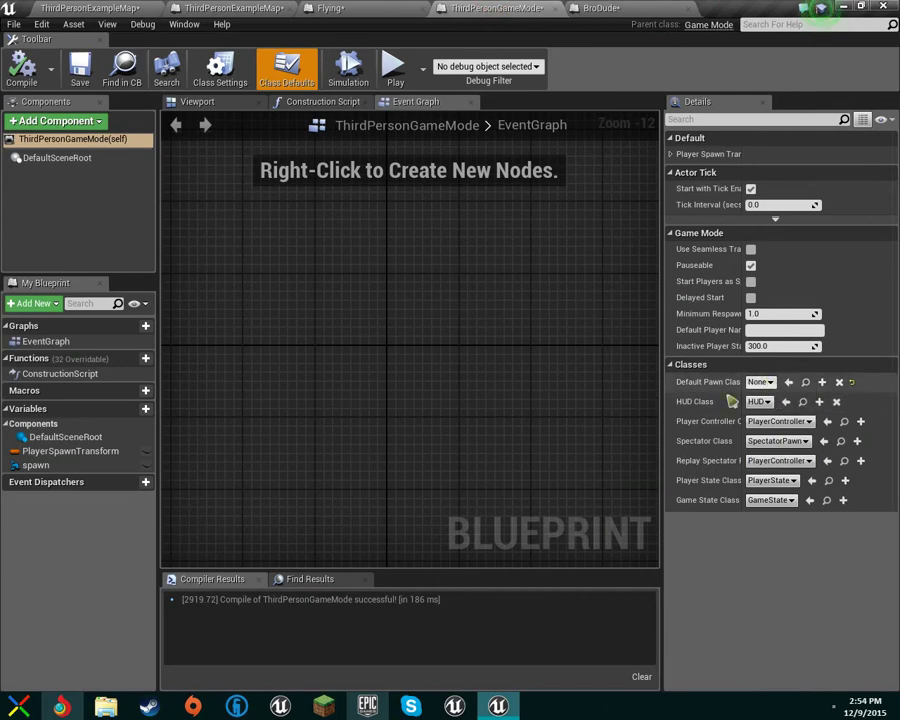
{"action": "left_click", "coordinate": [557, 8]}
{"action": "left_click", "coordinate": [479, 9]}
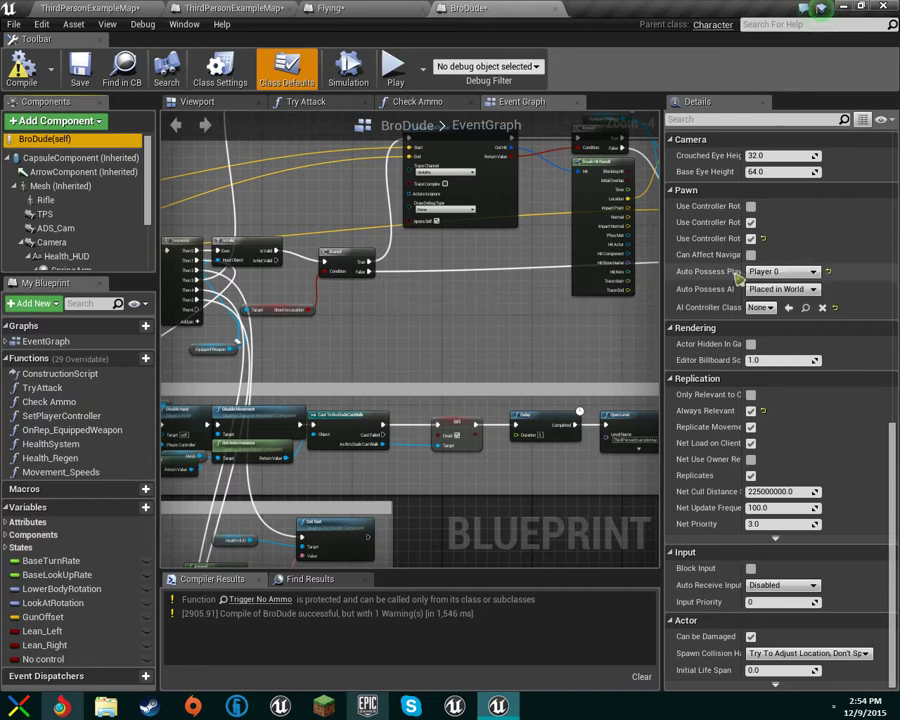
{"action": "left_click", "coordinate": [803, 272]}
{"action": "left_click", "coordinate": [795, 289]}
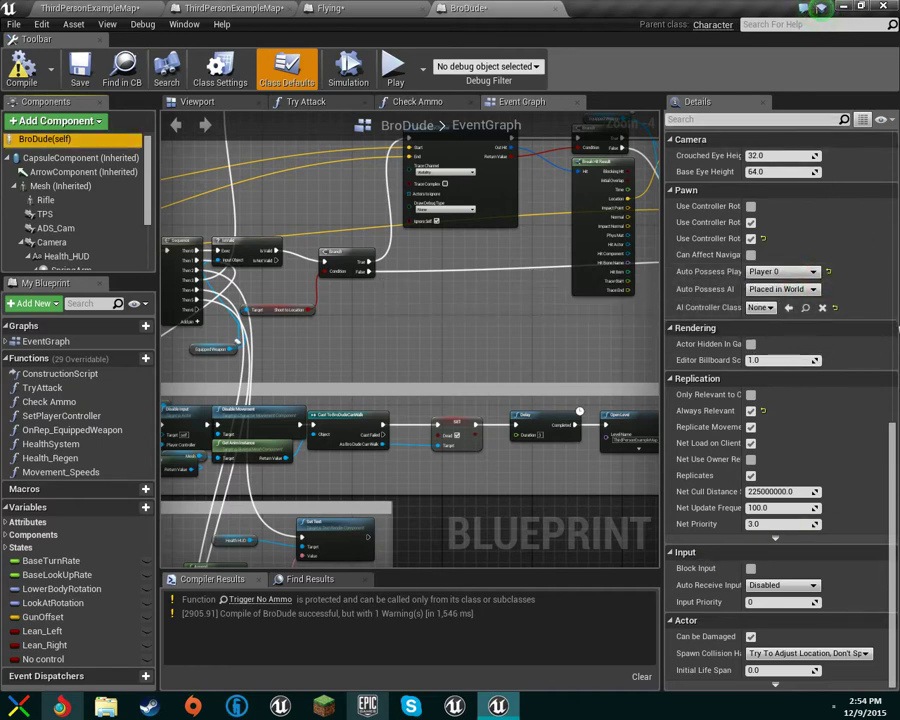
Select the NetworkPlayerStart in the level and compare its position with the placed BroDude
{"action": "left_click", "coordinate": [133, 8]}
{"action": "right_click_drag", "start_coordinate": [387, 172], "coordinate": [418, 200]}
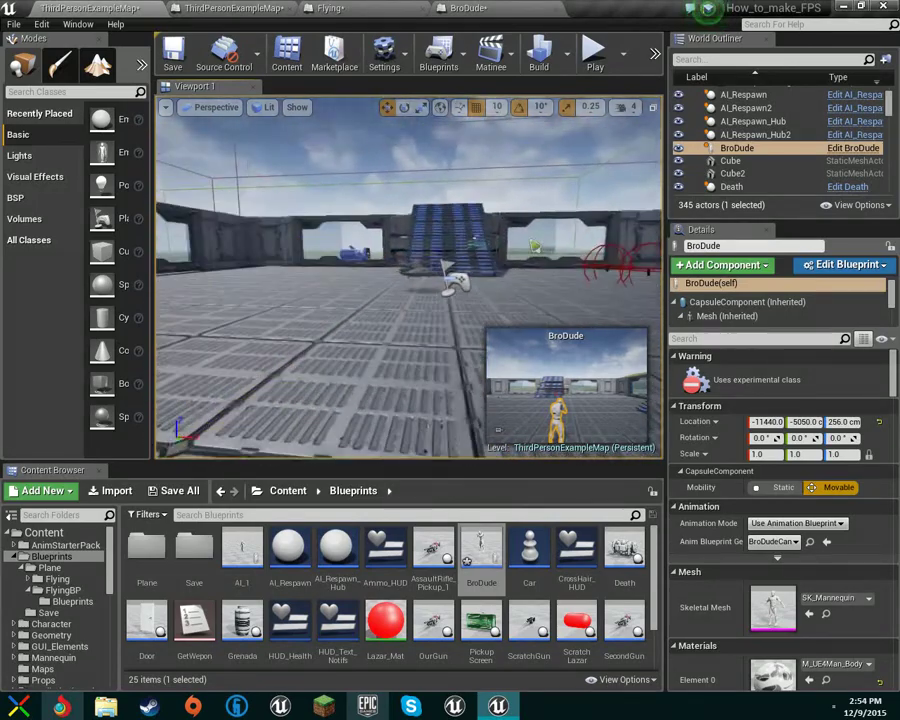
{"action": "left_click", "coordinate": [464, 282]}
{"action": "right_click_drag", "start_coordinate": [464, 282], "coordinate": [380, 282]}
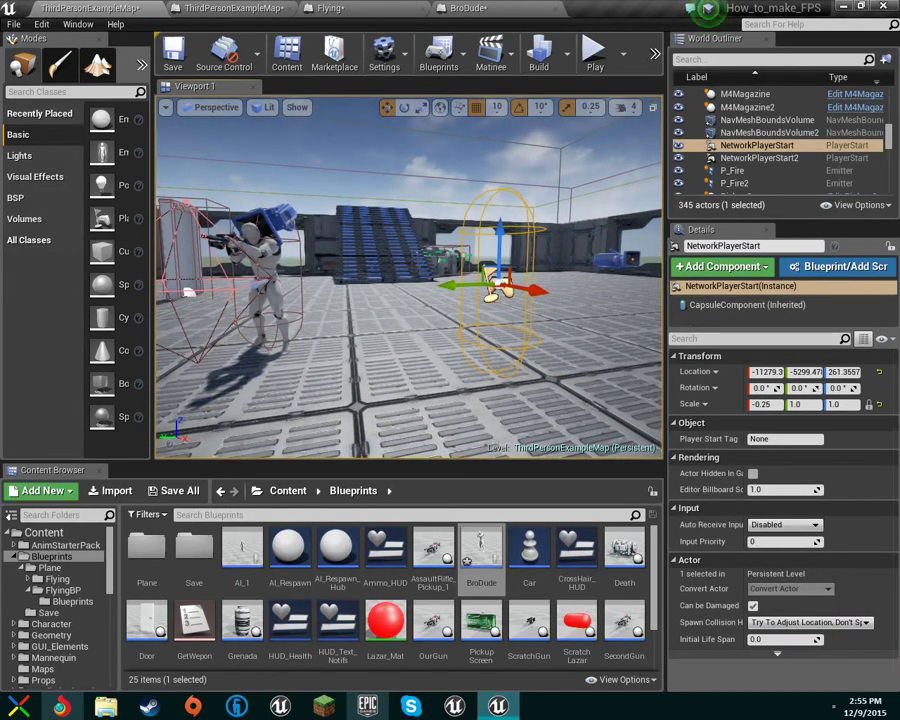
{"action": "right_click_drag", "start_coordinate": [380, 282], "coordinate": [643, 278]}
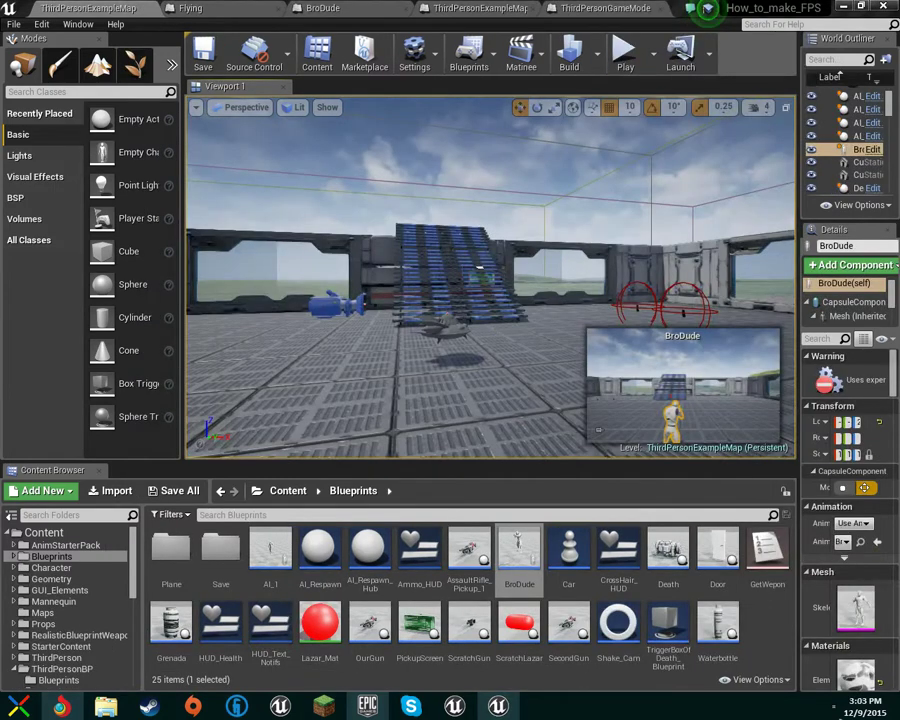
Look over the game mode's class defaults and return to the level editor
{"action": "right_click_drag", "start_coordinate": [505, 290], "coordinate": [505, 290]}
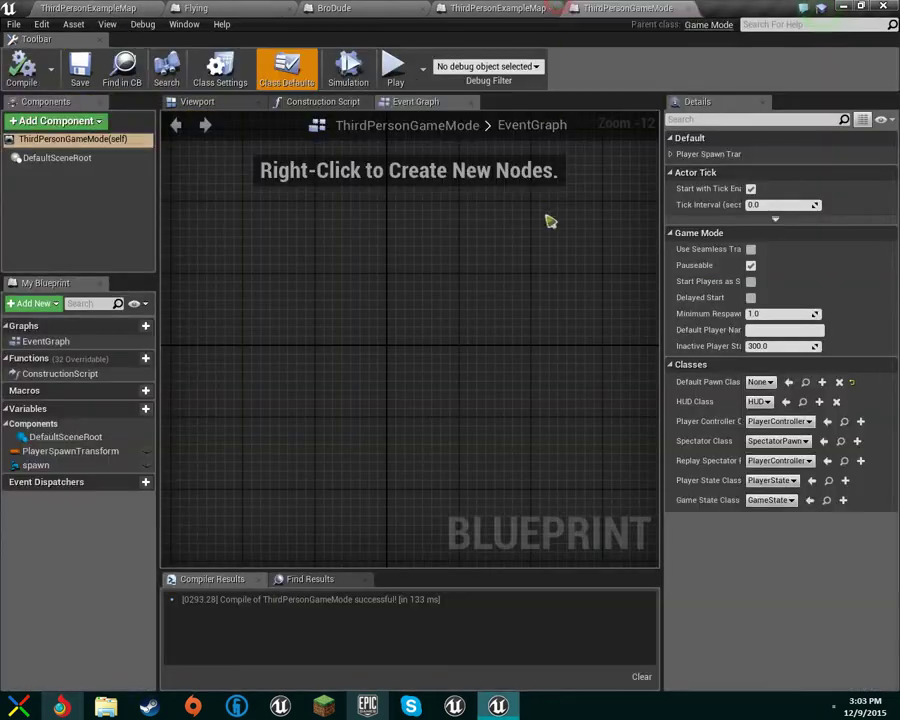
{"action": "right_click_drag", "start_coordinate": [550, 221], "coordinate": [615, 225]}
{"action": "left_click", "coordinate": [831, 708]}
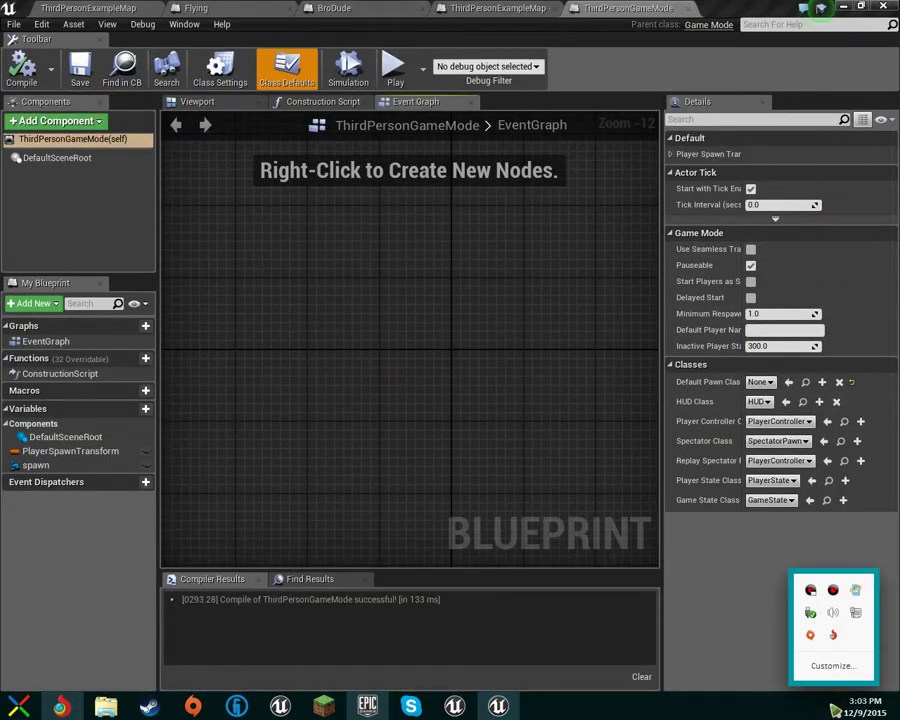
{"action": "left_click", "coordinate": [831, 708]}
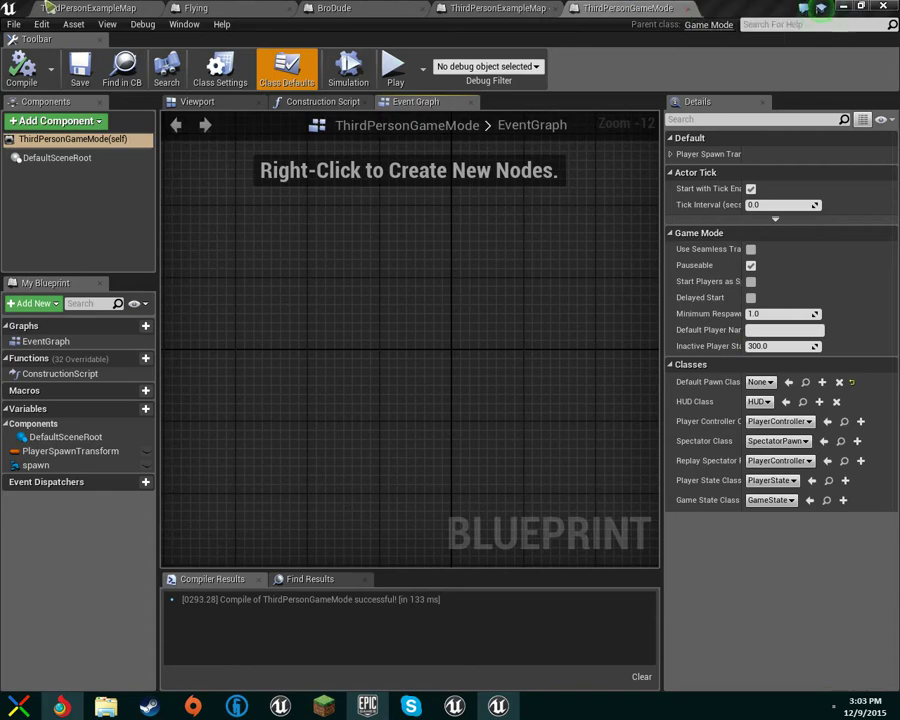
{"action": "left_click", "coordinate": [104, 9]}
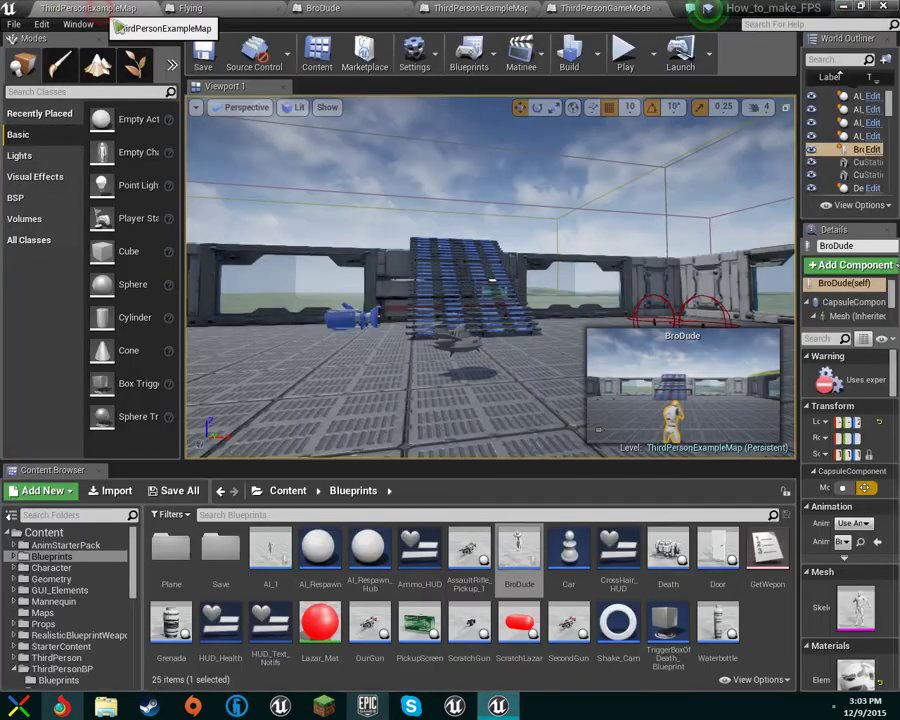
Review the level blueprint's Possess setup and the BroDude blueprint, closing the game mode and level blueprint editors, and return to the level editor
{"action": "left_click", "coordinate": [551, 10]}
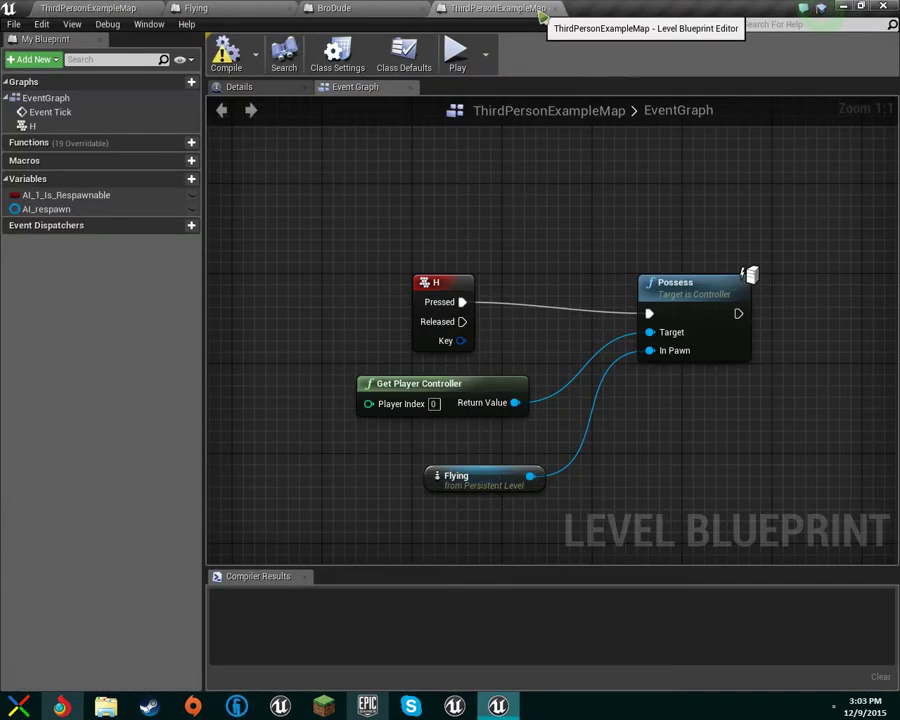
{"action": "left_click", "coordinate": [340, 10]}
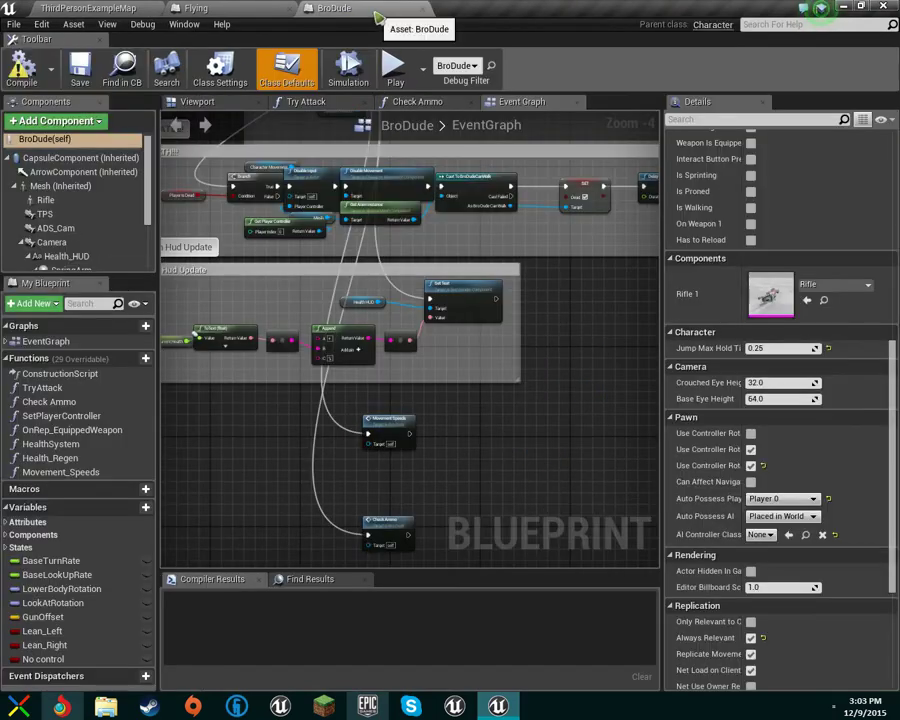
{"action": "left_click", "coordinate": [200, 9]}
{"action": "left_click", "coordinate": [146, 8]}
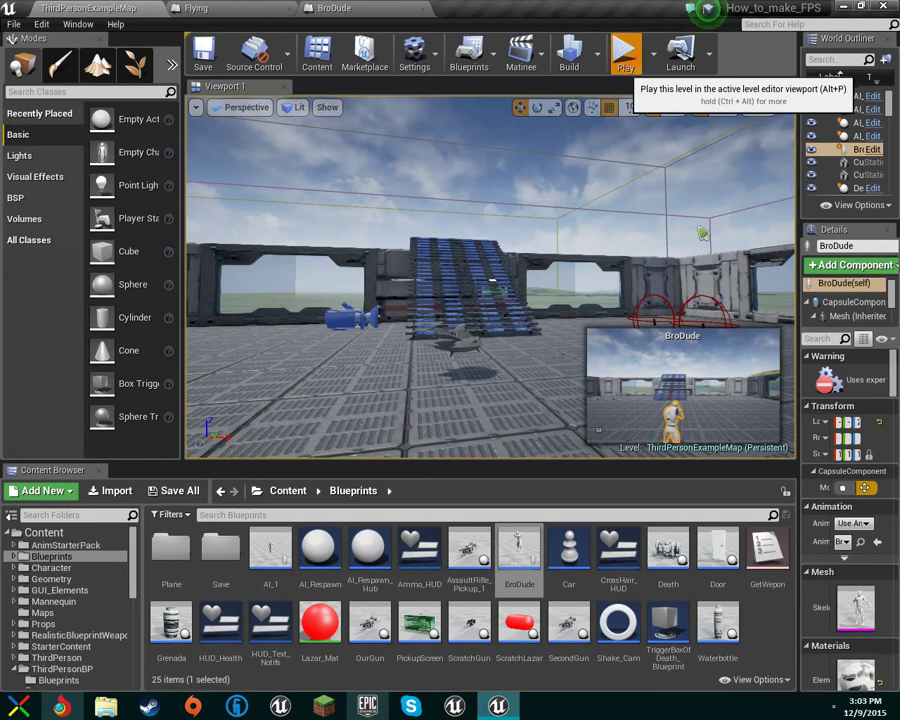
Play the level and test boarding and flying the ship as BroDude
{"action": "left_click", "coordinate": [625, 55]}
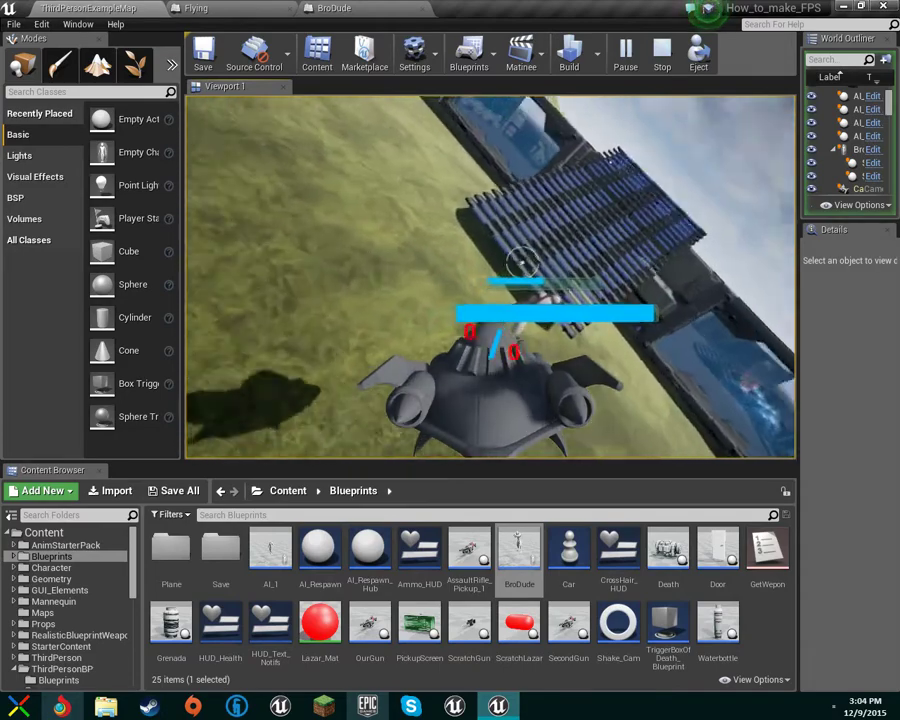
{"action": "key", "text": "e"}
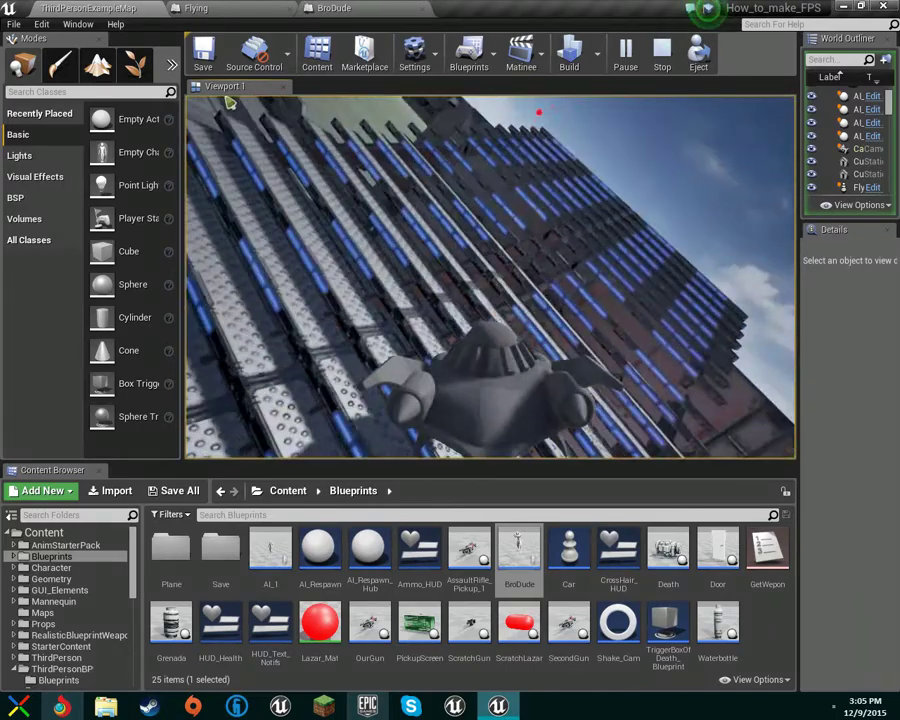
Stop the play session and review the Flying event graph and the level blueprint's Possess setup
{"action": "key", "text": "Escape"}
{"action": "left_click", "coordinate": [233, 8]}
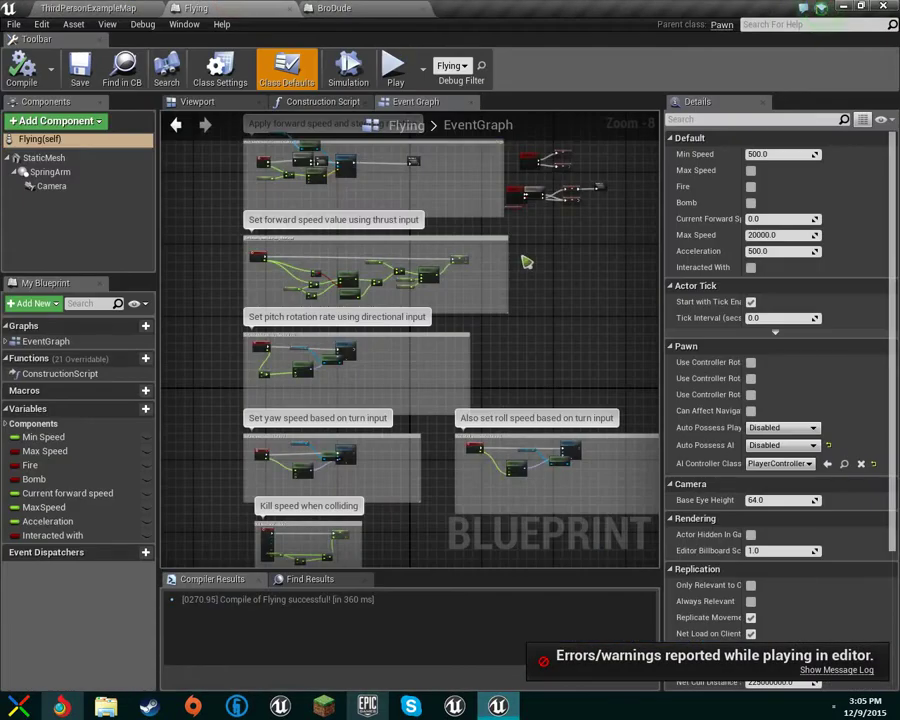
{"action": "scroll", "coordinate": [520, 270], "scroll_direction": "down", "scroll_amount": 2}
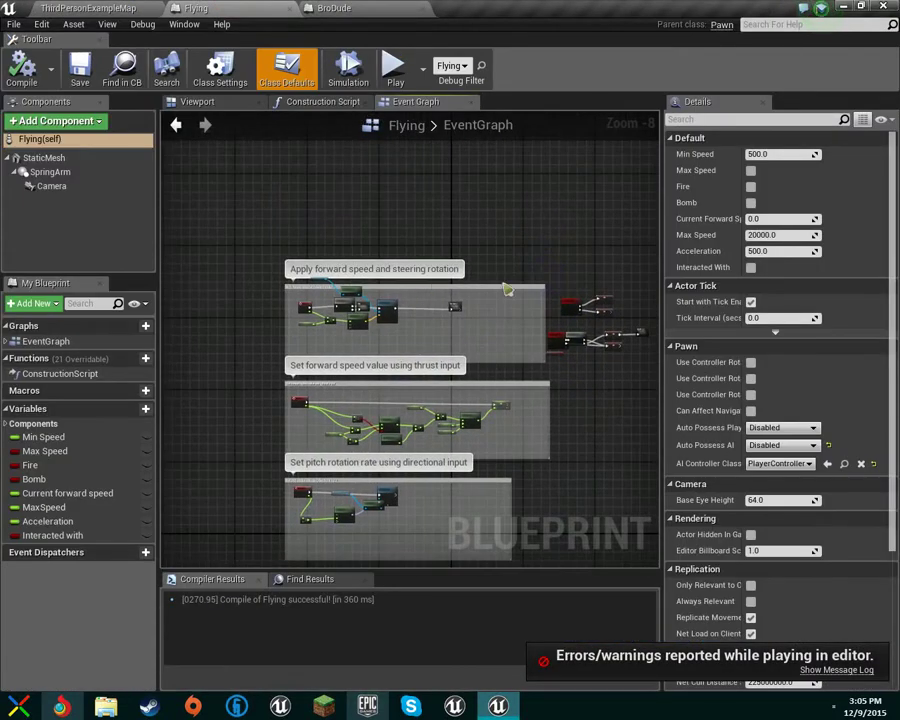
{"action": "left_click", "coordinate": [82, 10]}
{"action": "left_click", "coordinate": [469, 52]}
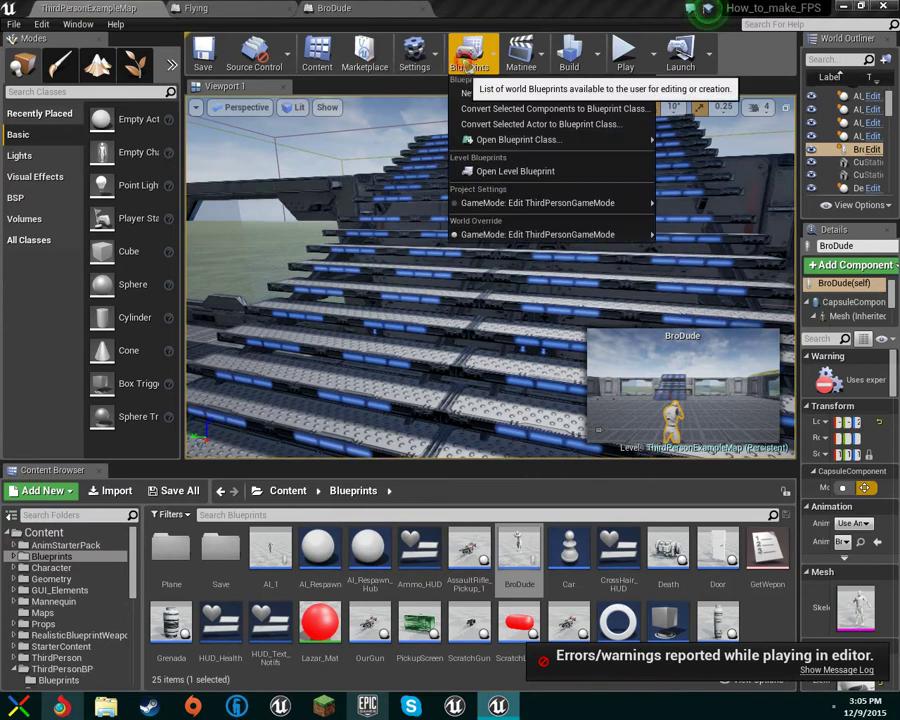
{"action": "left_click", "coordinate": [528, 174]}
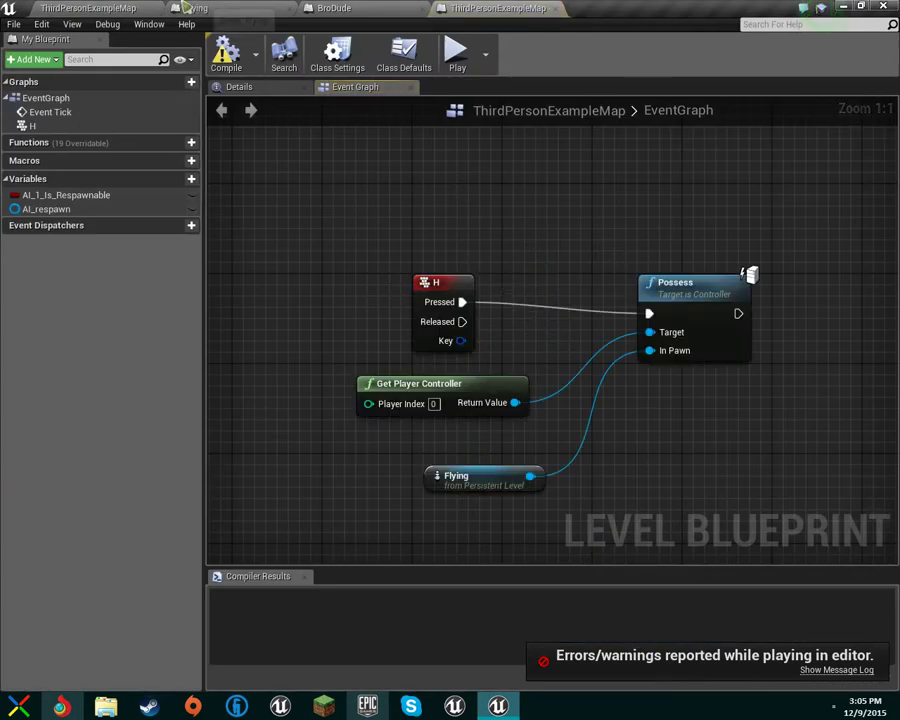
{"action": "left_click", "coordinate": [92, 8]}
Add a Sphere Collision component to the Flying blueprint and show it in the blueprint's 3D view
{"action": "left_click", "coordinate": [270, 9]}
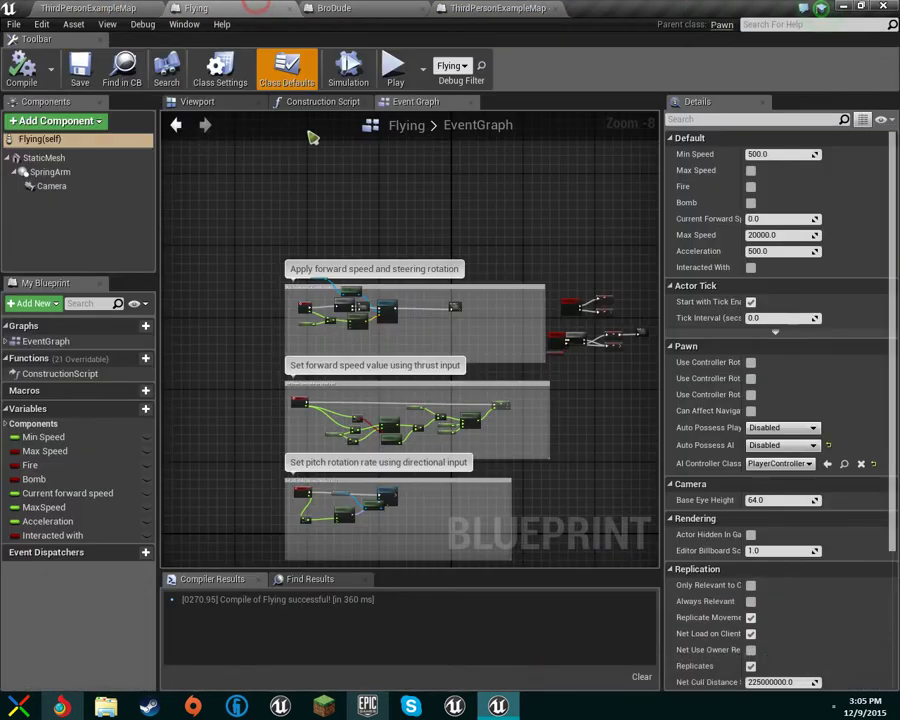
{"action": "left_click", "coordinate": [84, 121]}
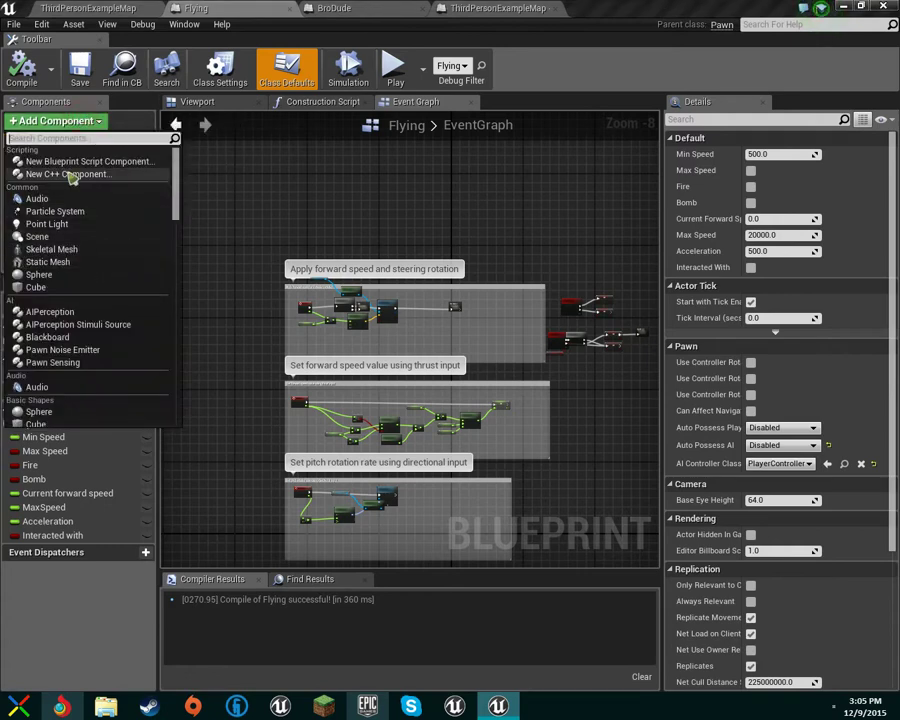
{"action": "scroll", "coordinate": [70, 360], "scroll_direction": "down", "scroll_amount": 4}
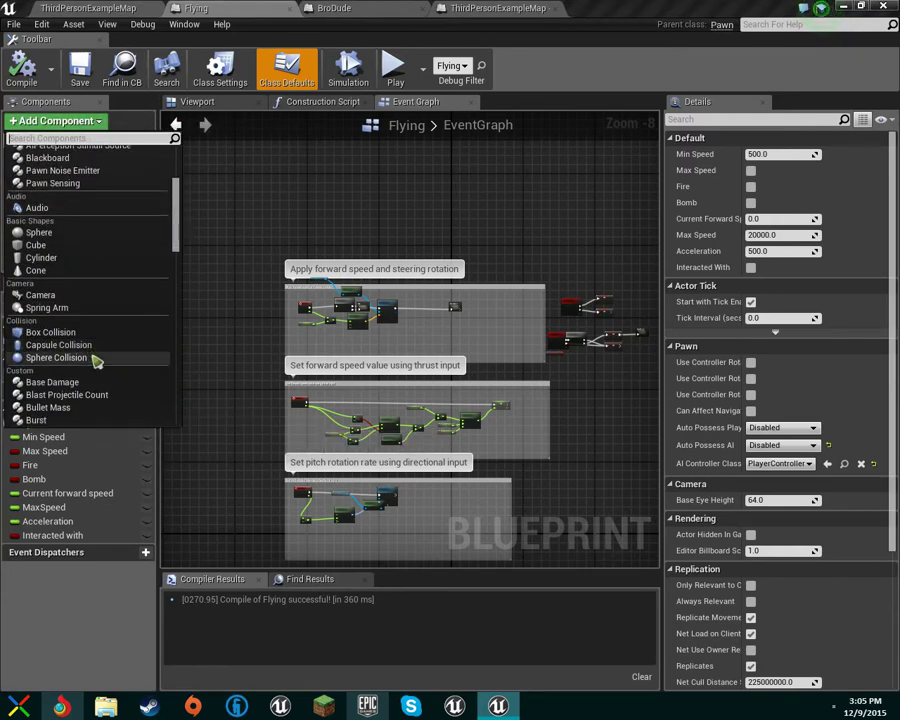
{"action": "left_click", "coordinate": [94, 362]}
{"action": "left_click", "coordinate": [245, 103]}
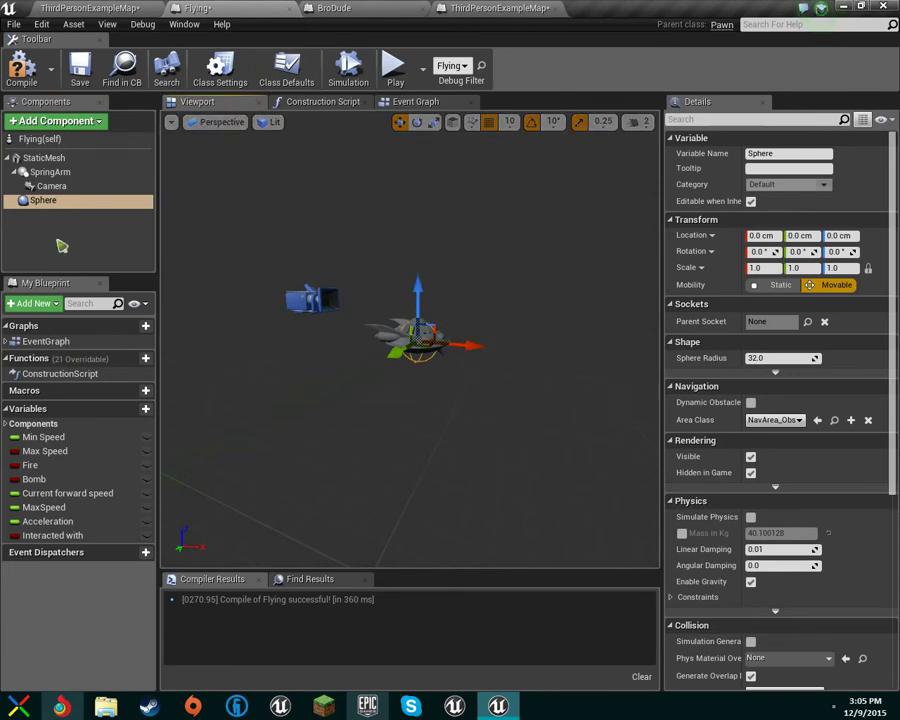
{"action": "left_click_drag", "start_coordinate": [42, 200], "coordinate": [60, 211]}
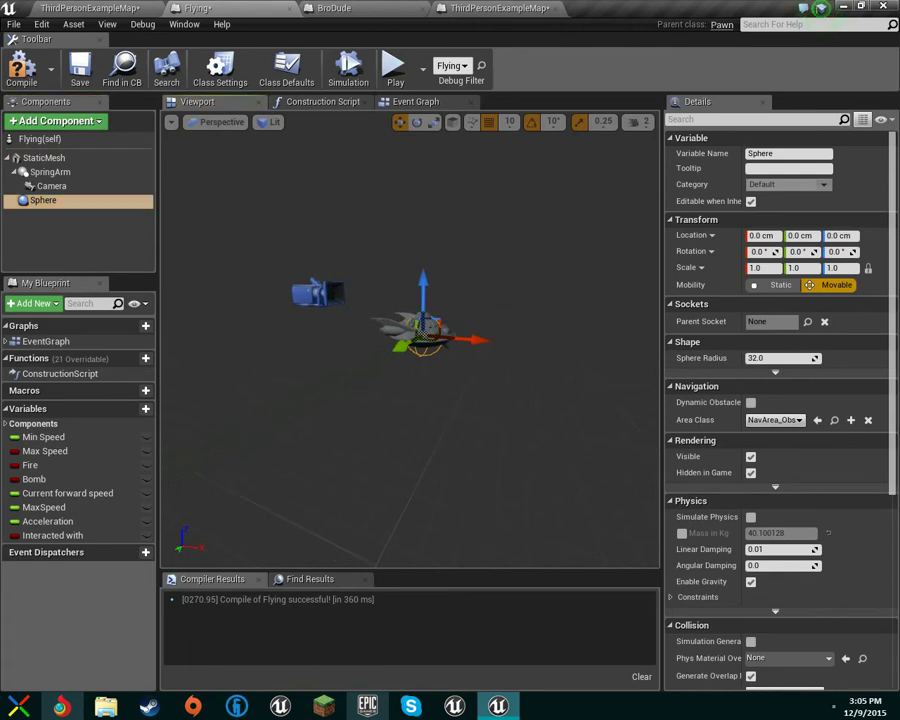
Scale the collision sphere up uniformly to about 7.37 so that it surrounds the ship
{"action": "key", "text": "e"}
{"action": "key", "text": "r"}
{"action": "left_click_drag", "start_coordinate": [428, 342], "coordinate": [502, 324]}
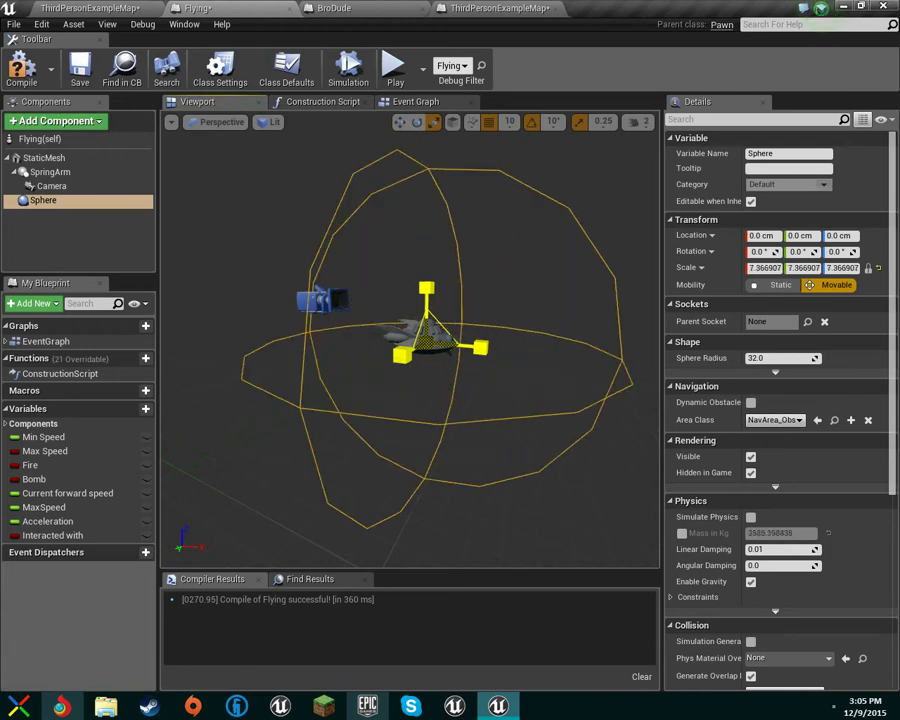
{"action": "right_click_drag", "start_coordinate": [502, 324], "coordinate": [470, 359]}
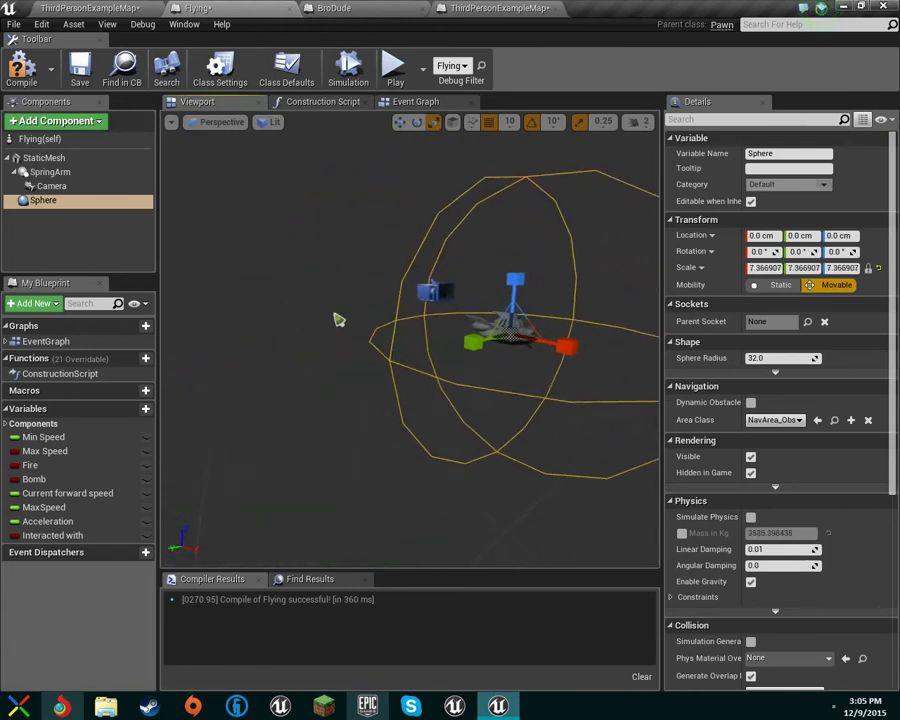
Set the ship's static mesh scale to 4.0 on all three axes
{"action": "left_click", "coordinate": [48, 163]}
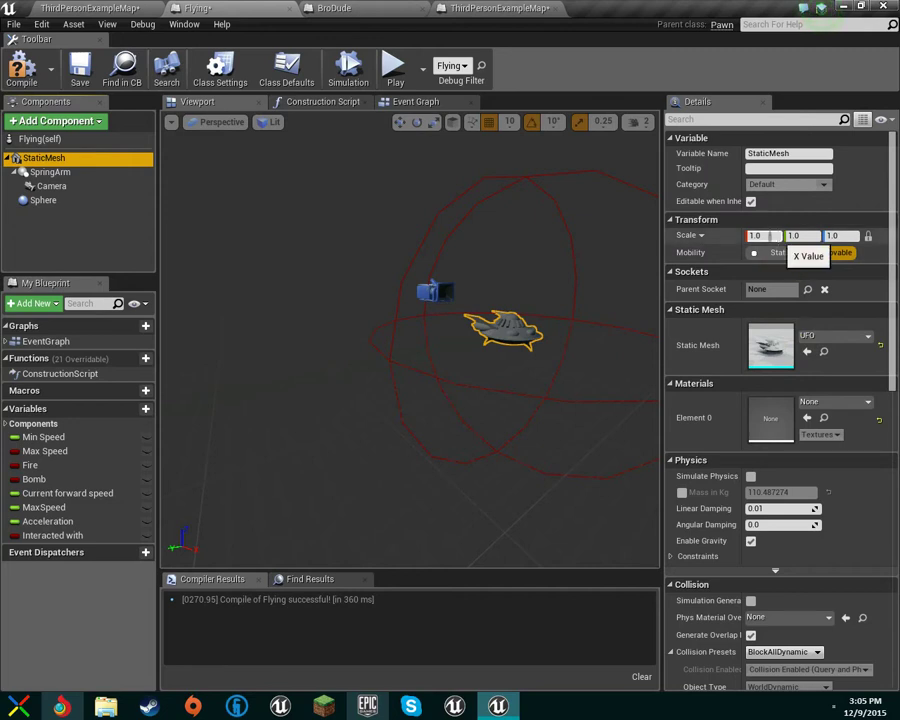
{"action": "left_click", "coordinate": [760, 235]}
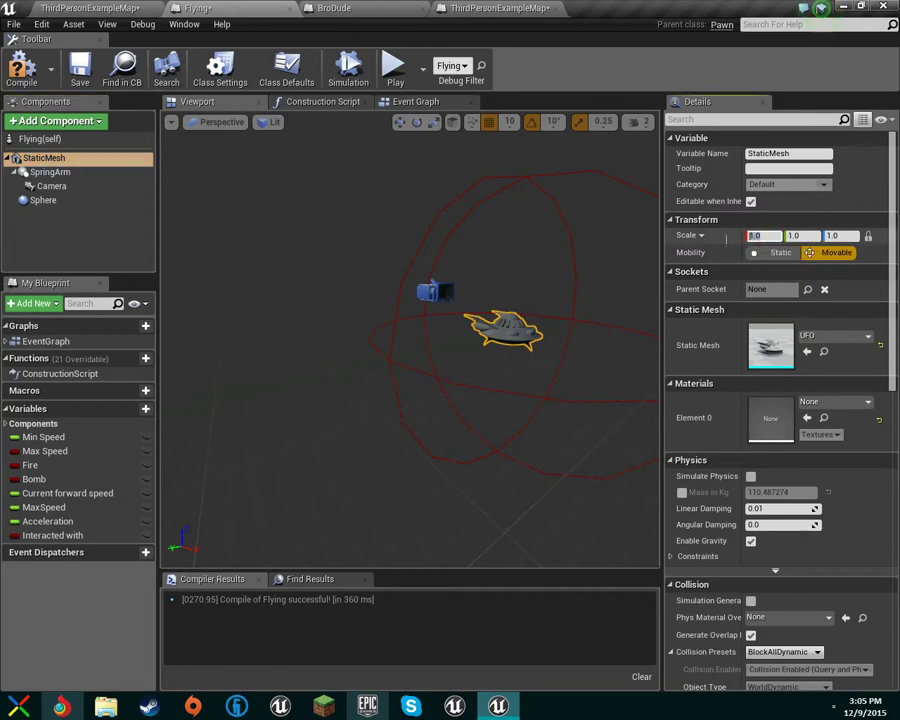
{"action": "type", "text": "4"}
{"action": "mouse_move", "coordinate": [609, 289]}
{"action": "right_mouse_down"}
{"action": "mouse_move", "coordinate": [690, 289]}
{"action": "mouse_move", "coordinate": [624, 289]}
{"action": "right_mouse_up"}
{"action": "key", "text": "s"}
{"action": "key", "text": "w"}
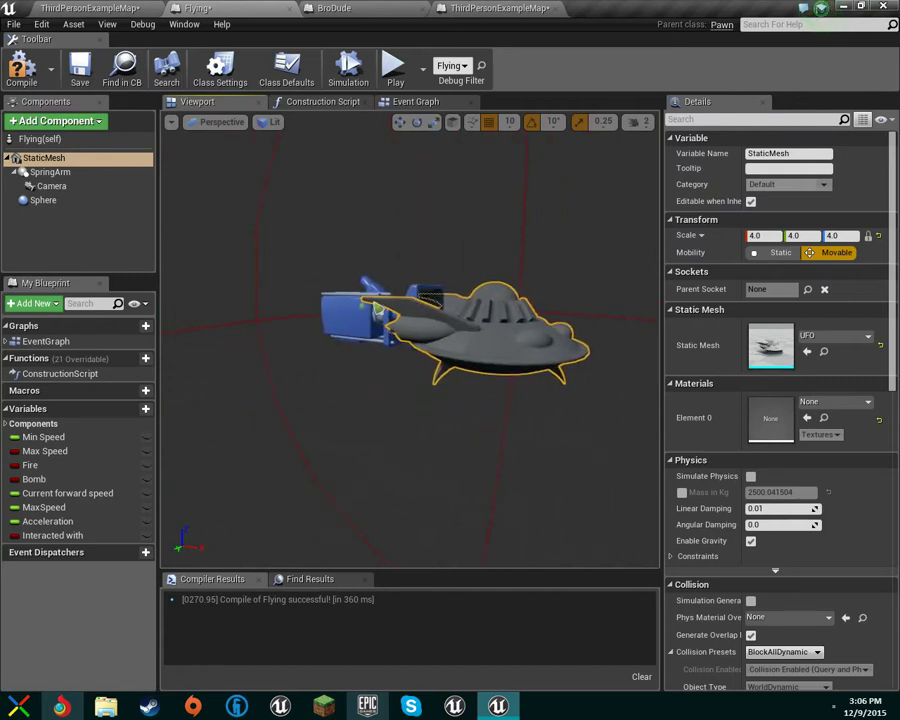
Move the ship's camera back and up to about -110 cm in X and 47.5 cm in Z
{"action": "left_click", "coordinate": [371, 304]}
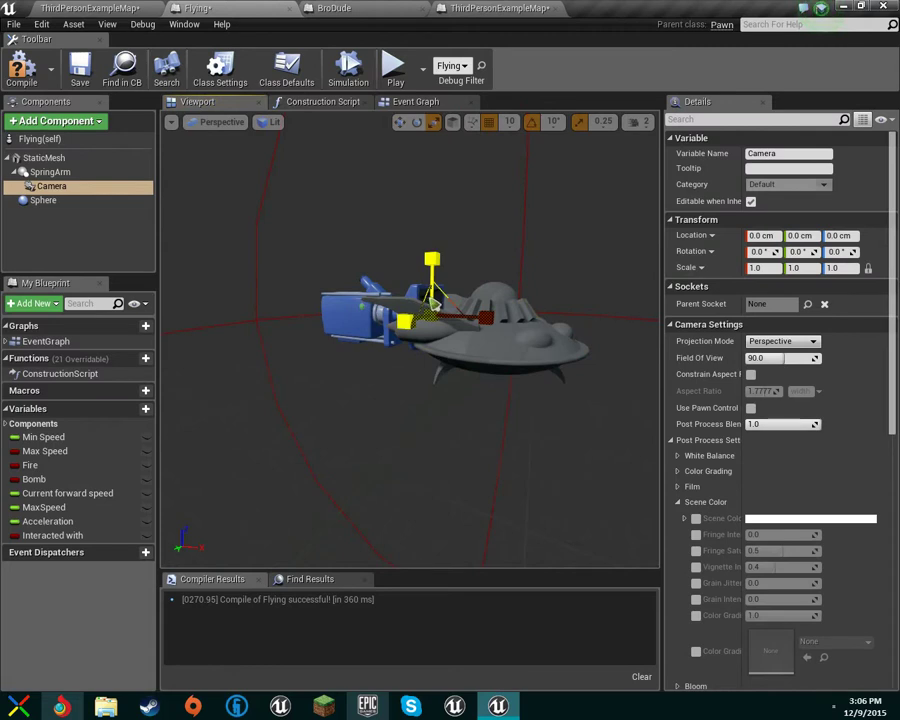
{"action": "left_click_drag", "start_coordinate": [466, 320], "coordinate": [338, 318]}
{"action": "left_click_drag", "start_coordinate": [308, 250], "coordinate": [308, 191]}
{"action": "right_click_drag", "start_coordinate": [328, 223], "coordinate": [400, 208]}
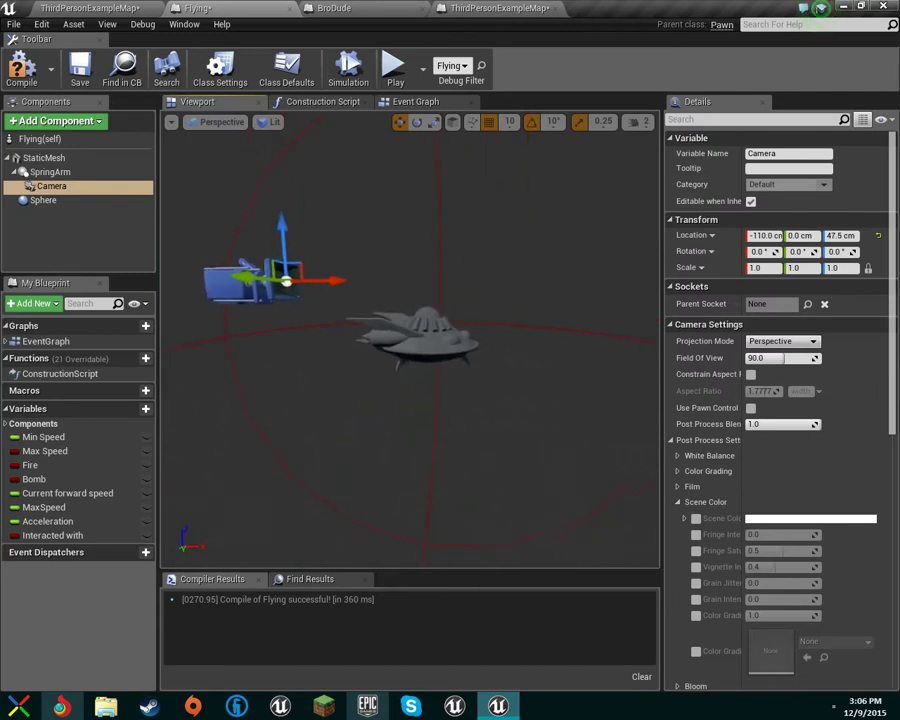
{"action": "right_click_drag", "start_coordinate": [342, 190], "coordinate": [352, 188]}
Scale the collision sphere down uniformly to about 3.14 around the enlarged ship and compile the Flying blueprint
{"action": "left_click", "coordinate": [43, 200]}
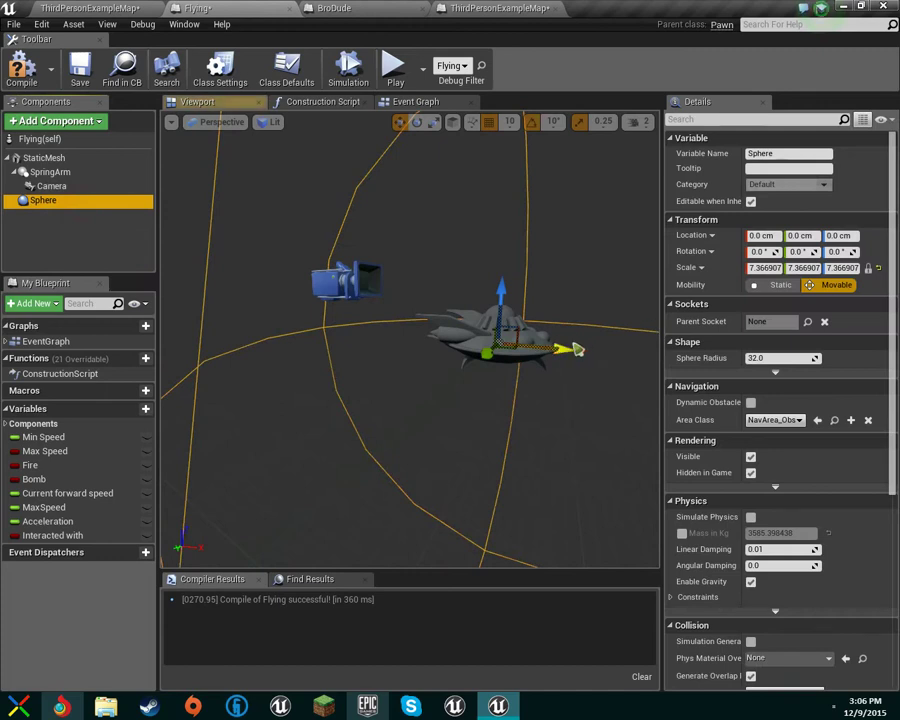
{"action": "right_click_drag", "start_coordinate": [577, 349], "coordinate": [545, 353]}
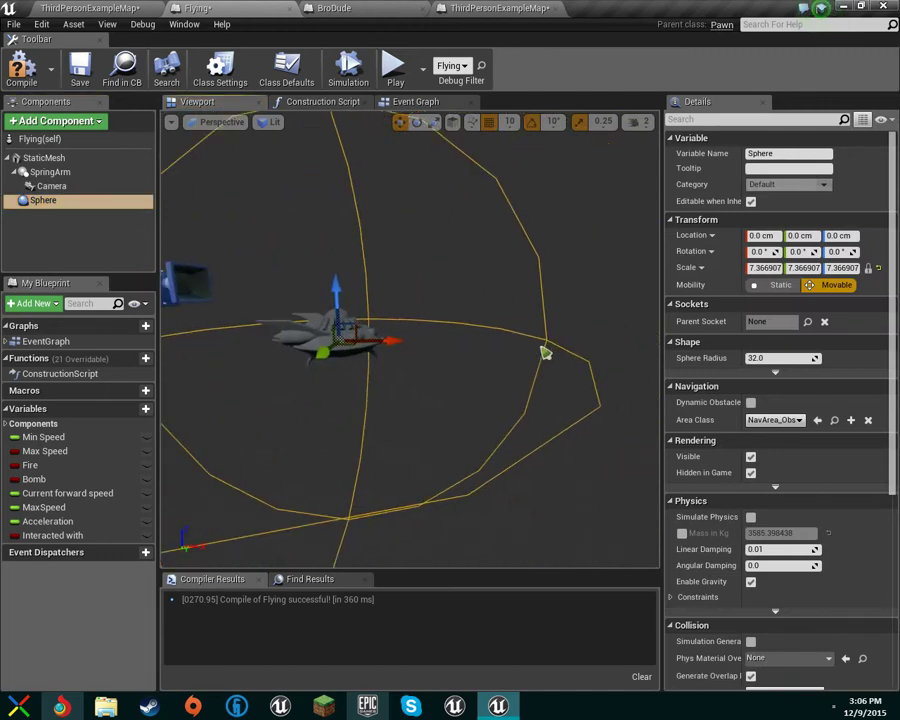
{"action": "key", "text": "e"}
{"action": "key", "text": "r"}
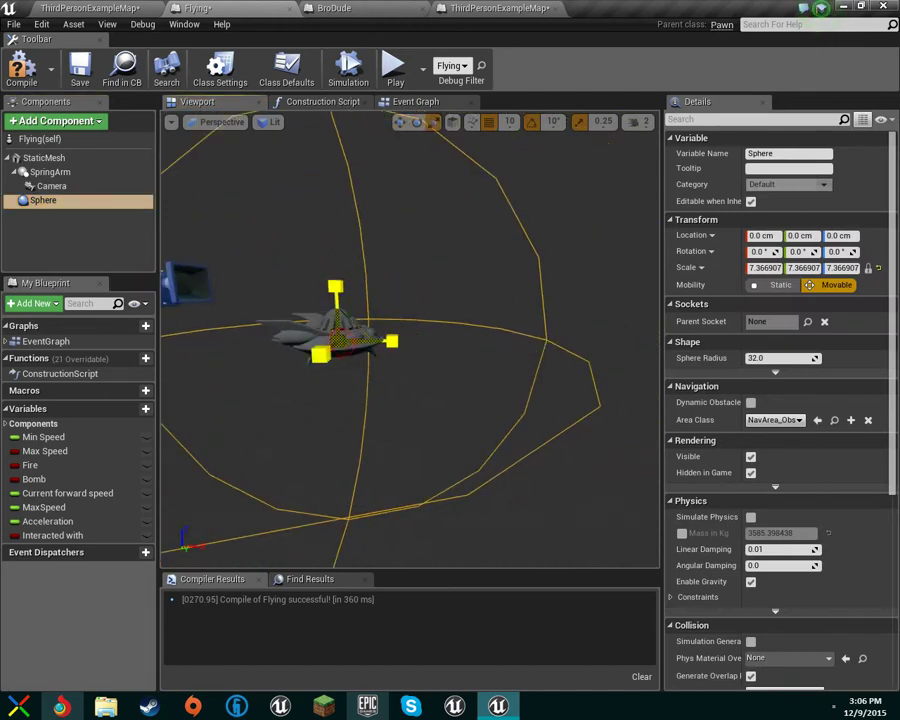
{"action": "mouse_move", "coordinate": [338, 340]}
{"action": "left_mouse_down"}
{"action": "mouse_move", "coordinate": [368, 318]}
{"action": "mouse_move", "coordinate": [318, 354]}
{"action": "mouse_move", "coordinate": [345, 325]}
{"action": "left_mouse_up"}
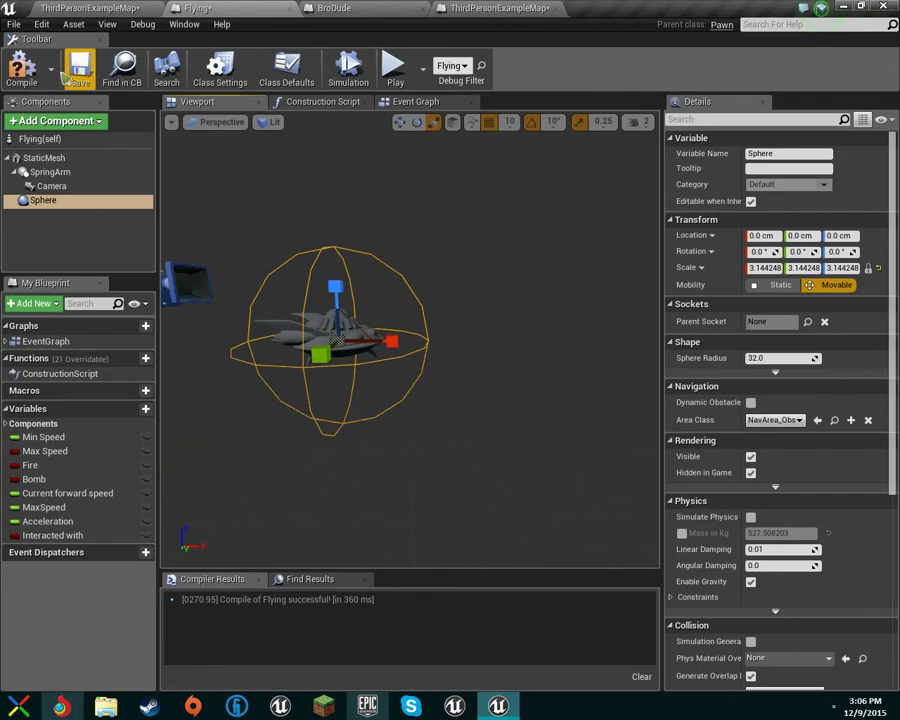
{"action": "left_click", "coordinate": [22, 64]}
Inspect the enlarged ship in the level and run two short play tests around it as BroDude
{"action": "left_click", "coordinate": [90, 8]}
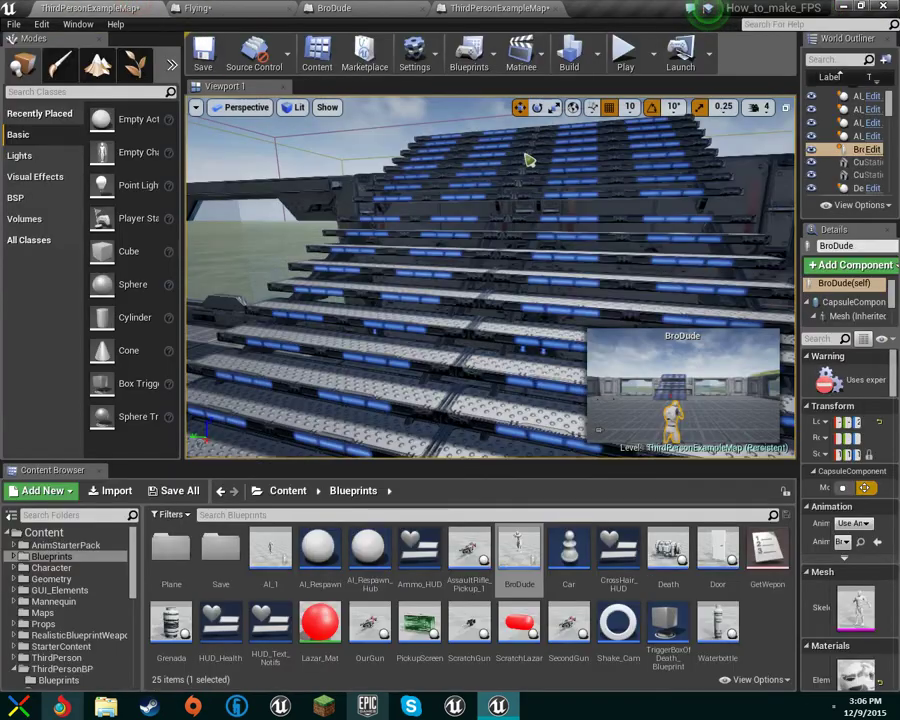
{"action": "right_click_drag", "start_coordinate": [490, 280], "coordinate": [390, 280]}
{"action": "right_click_drag", "start_coordinate": [441, 305], "coordinate": [441, 305]}
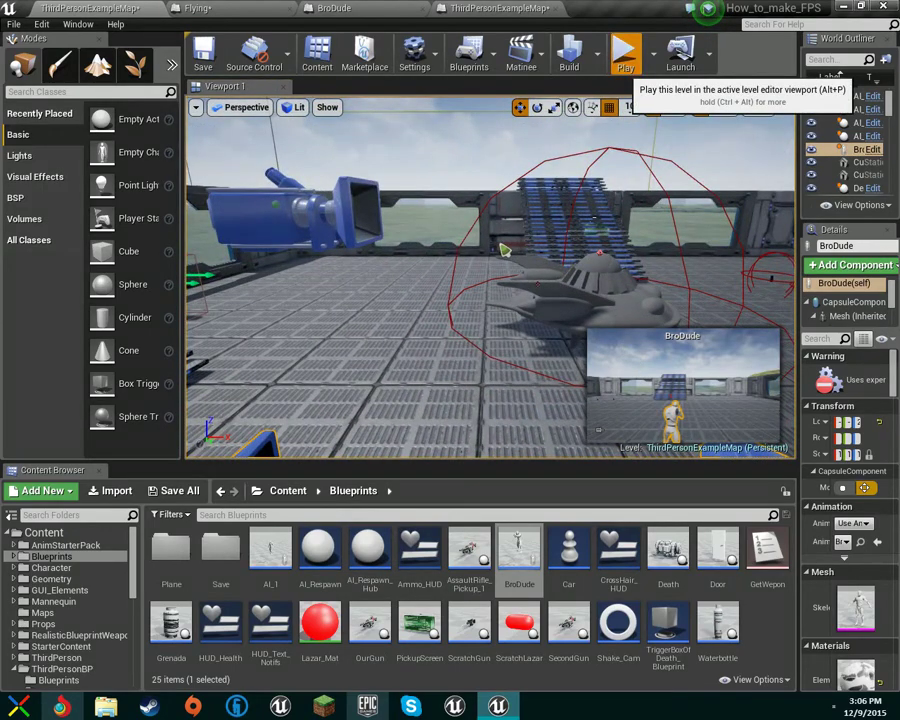
{"action": "left_click", "coordinate": [624, 55]}
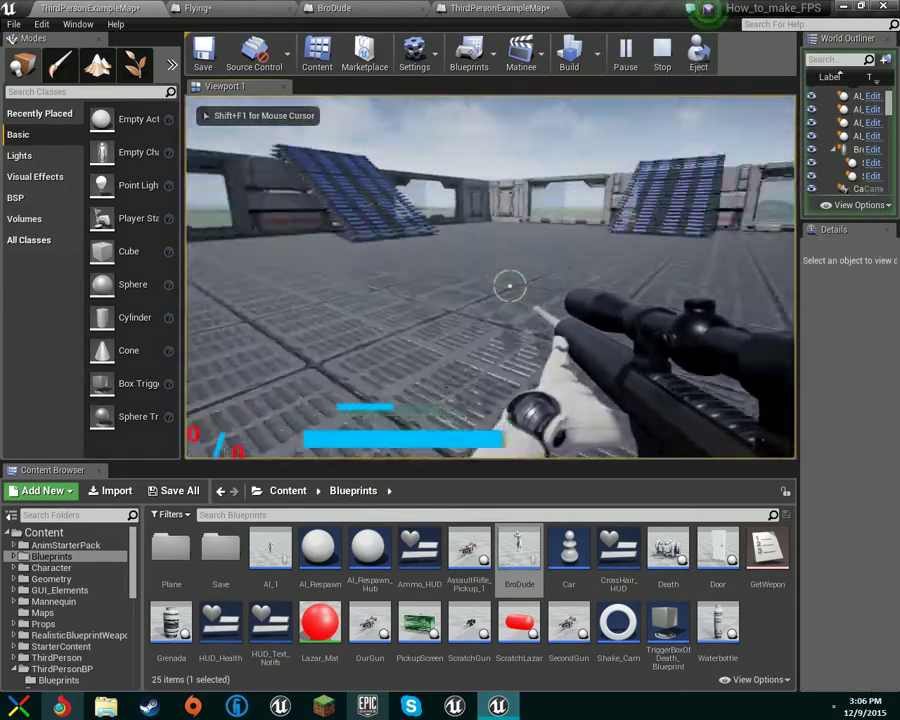
{"action": "key", "text": "Escape"}
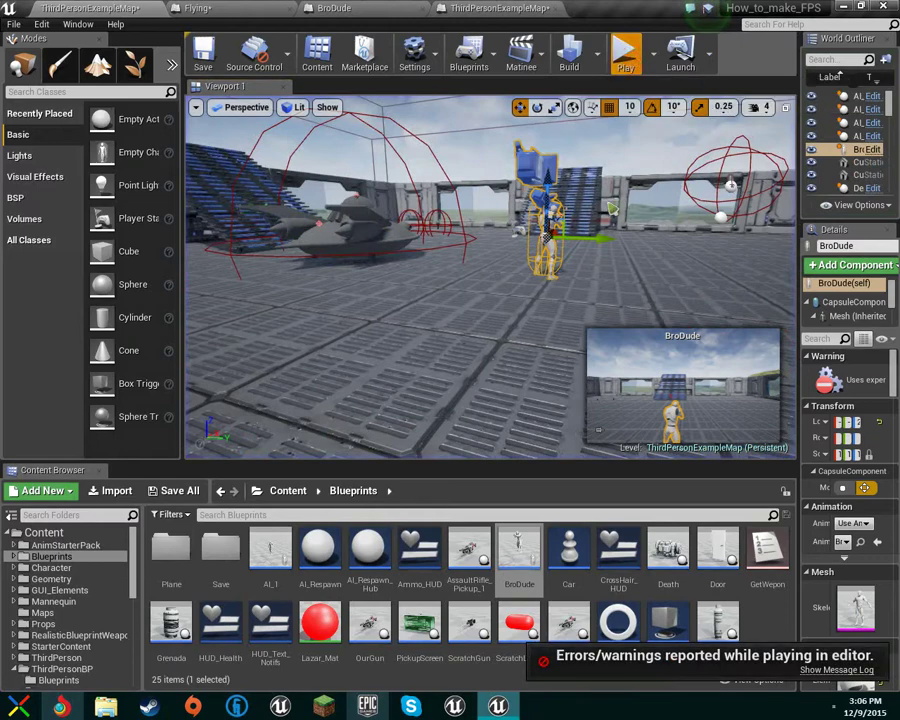
{"action": "left_click", "coordinate": [624, 55]}
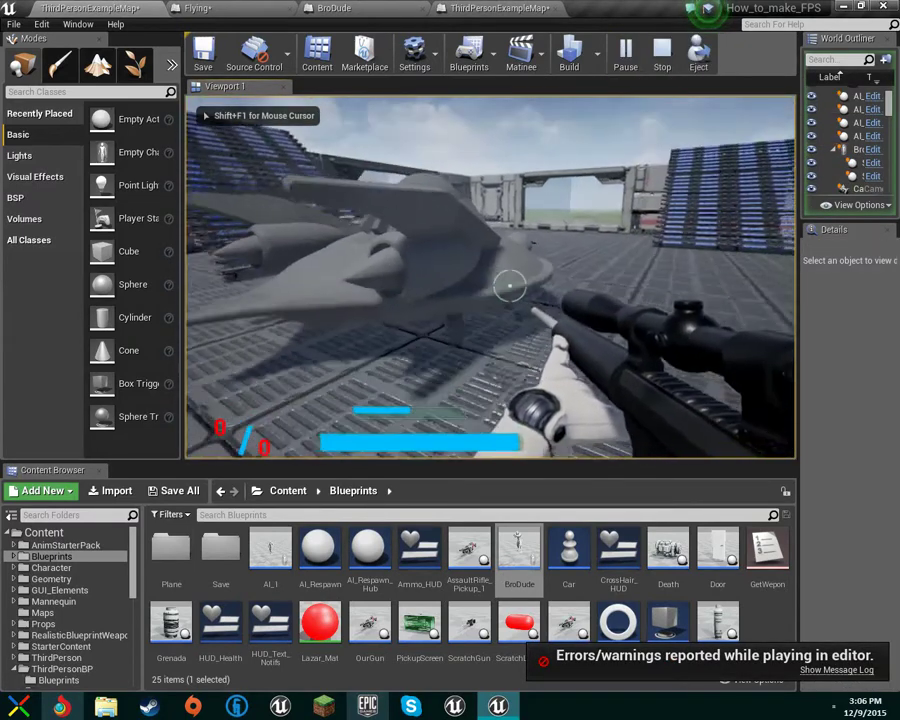
{"action": "key", "text": "s"}
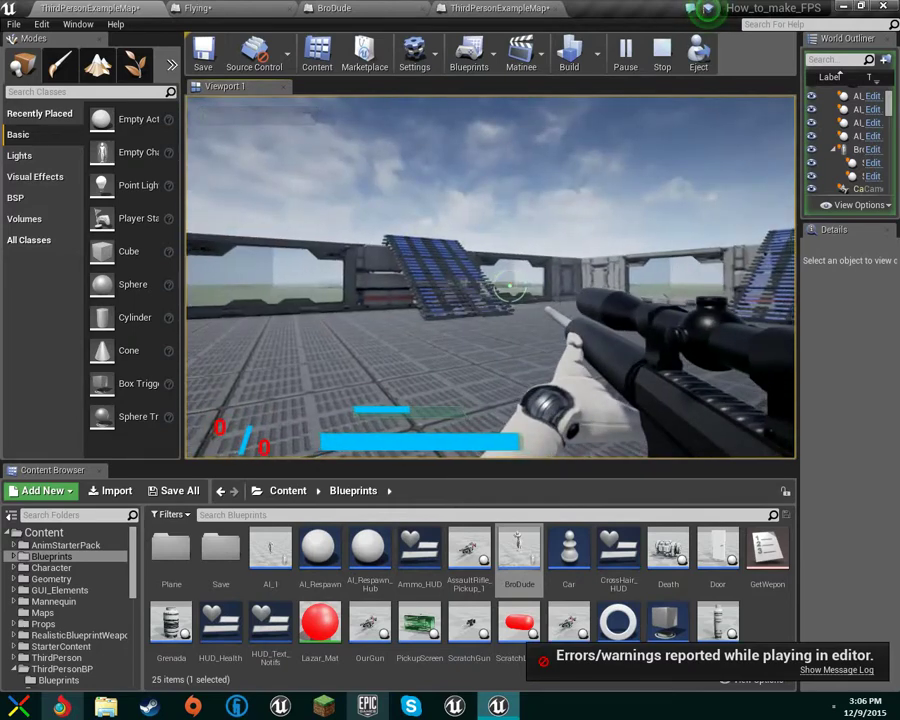
{"action": "key", "text": "Escape"}
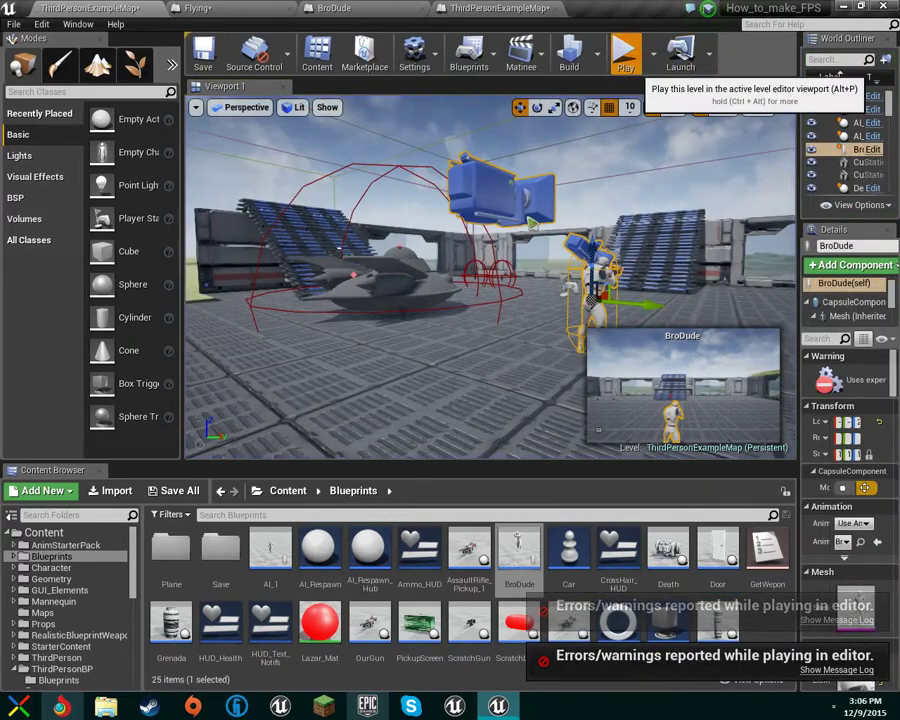
Play the level again, walk BroDude around the ship and test interacting with it, and end the session
{"action": "left_click", "coordinate": [625, 58]}
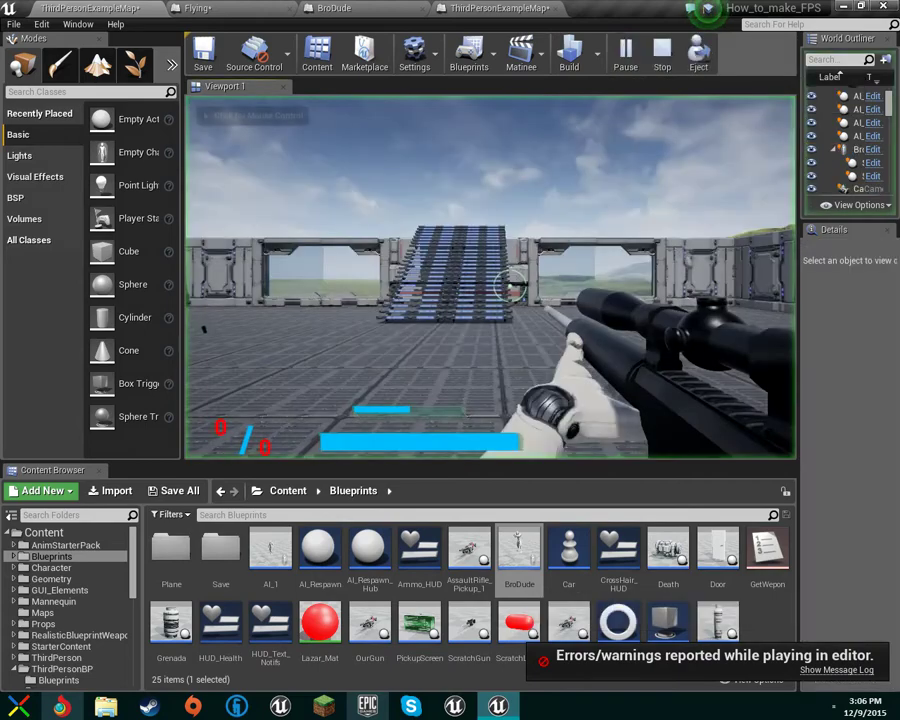
{"action": "key", "text": "d"}
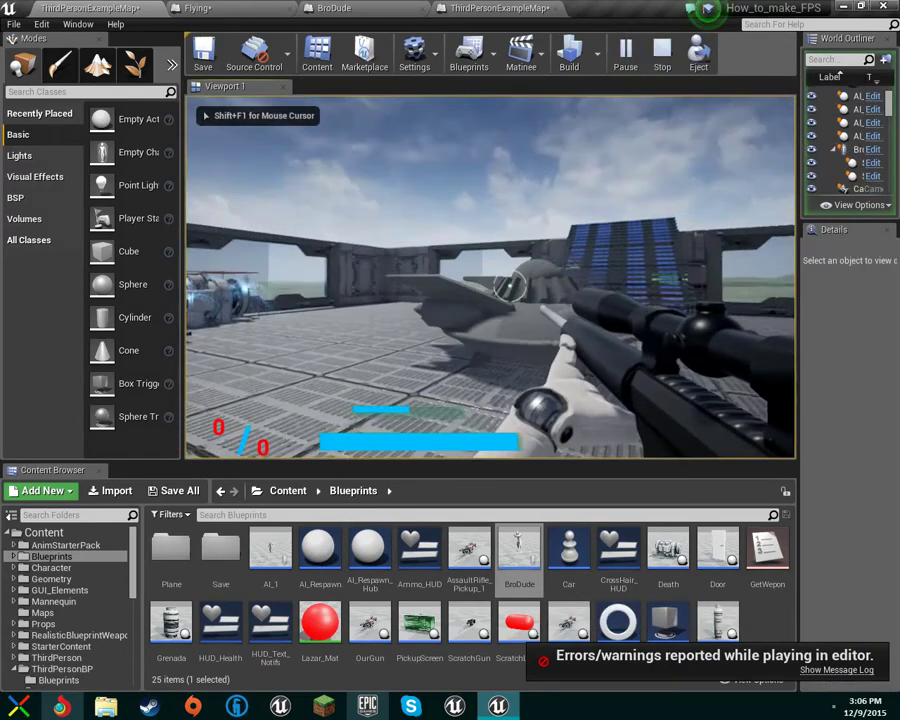
{"action": "key", "text": "s"}
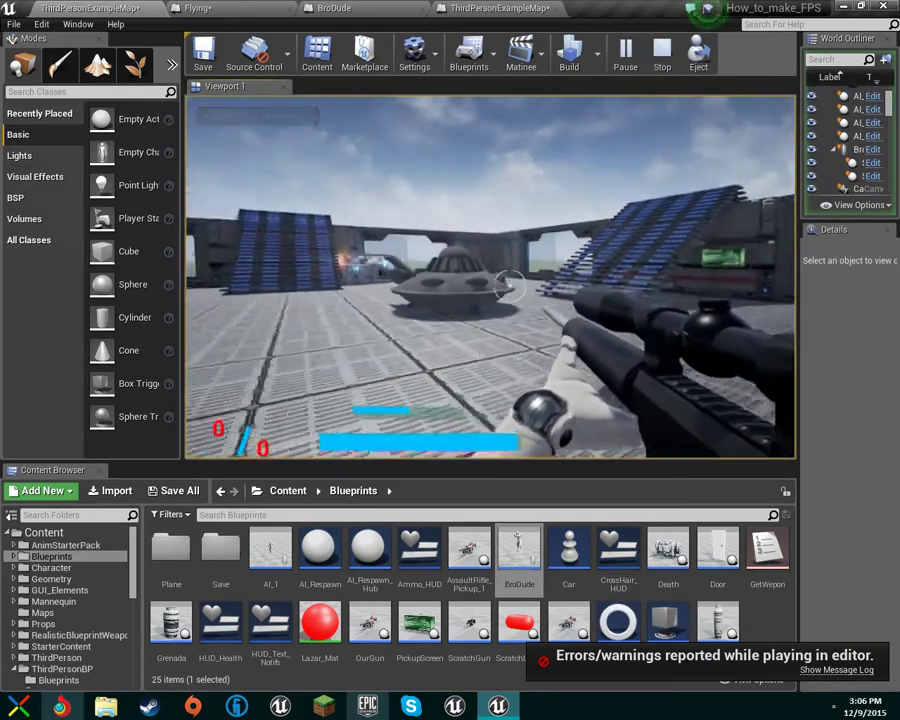
{"action": "key", "text": "w"}
{"action": "key", "text": "e"}
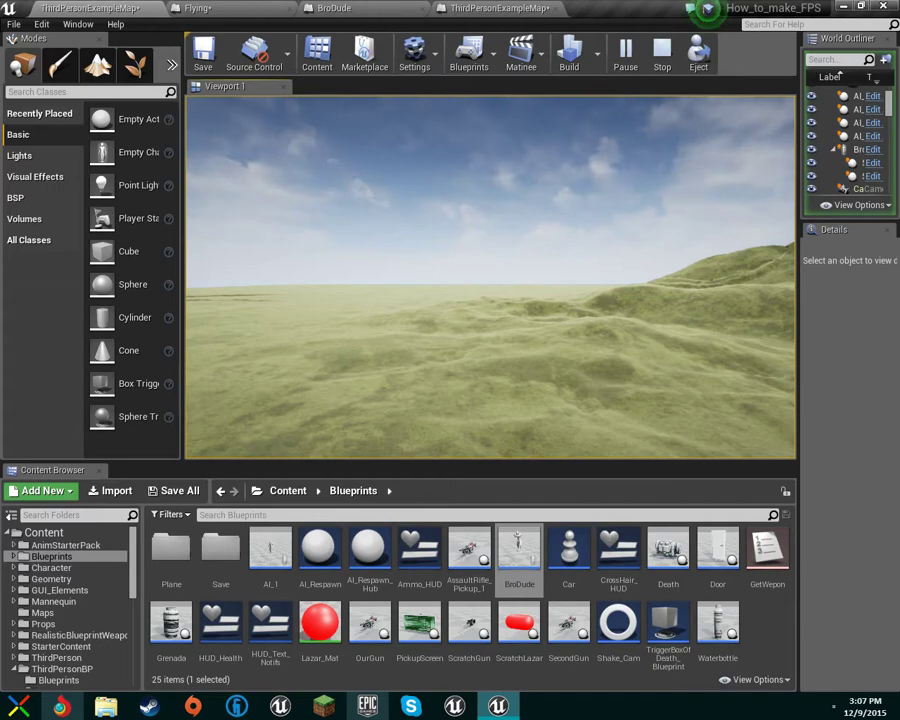
{"action": "key", "text": "Escape"}
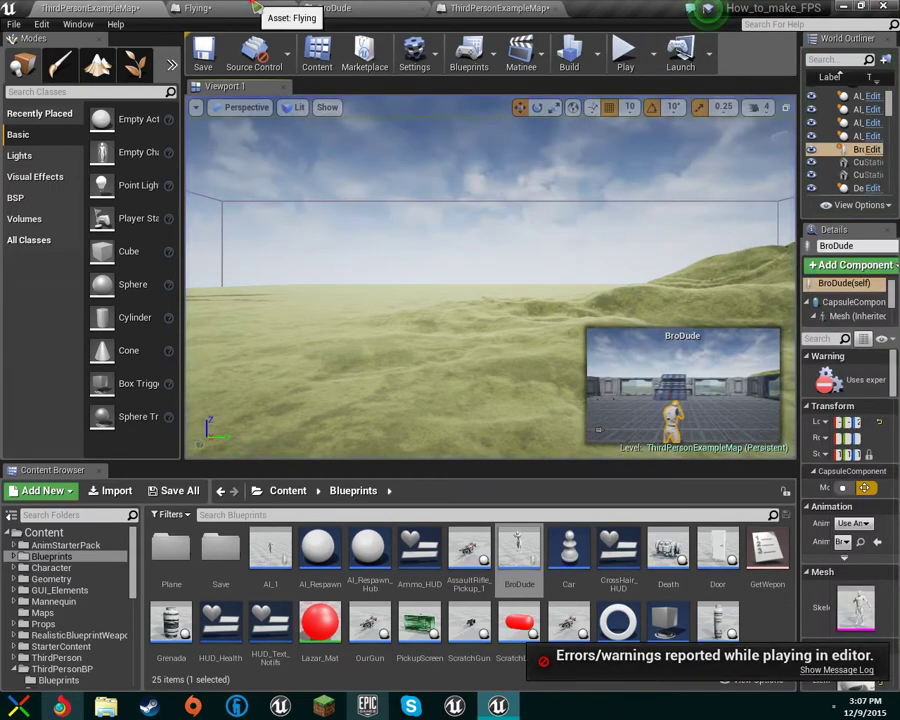
Set the collision preset of the Flying blueprint's sphere to OverlapAll
{"action": "left_click", "coordinate": [200, 8]}
{"action": "scroll", "coordinate": [832, 378], "scroll_direction": "down", "scroll_amount": 6}
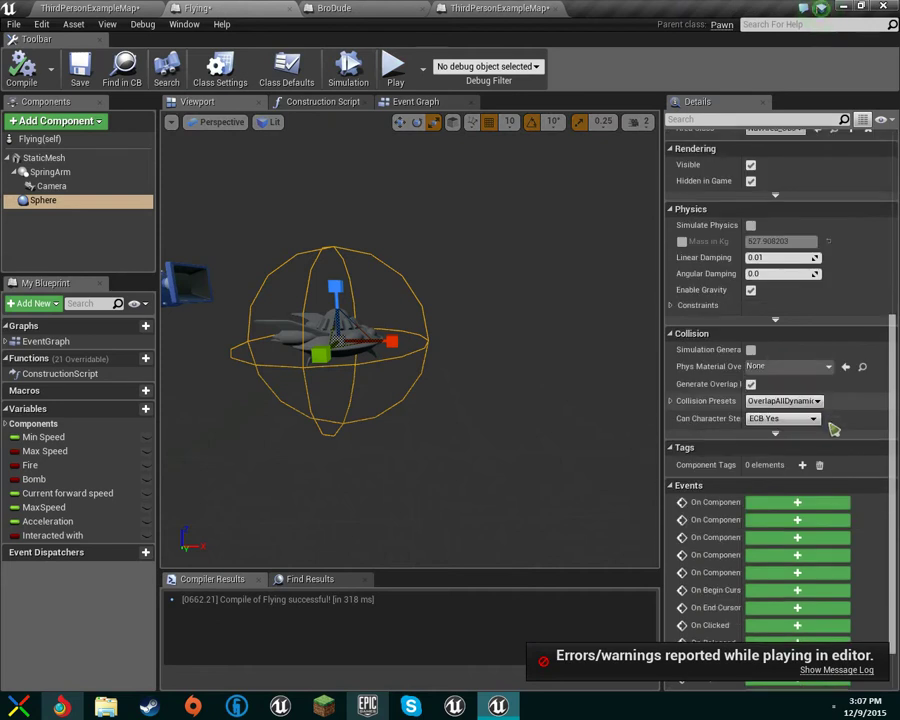
{"action": "left_click", "coordinate": [802, 402]}
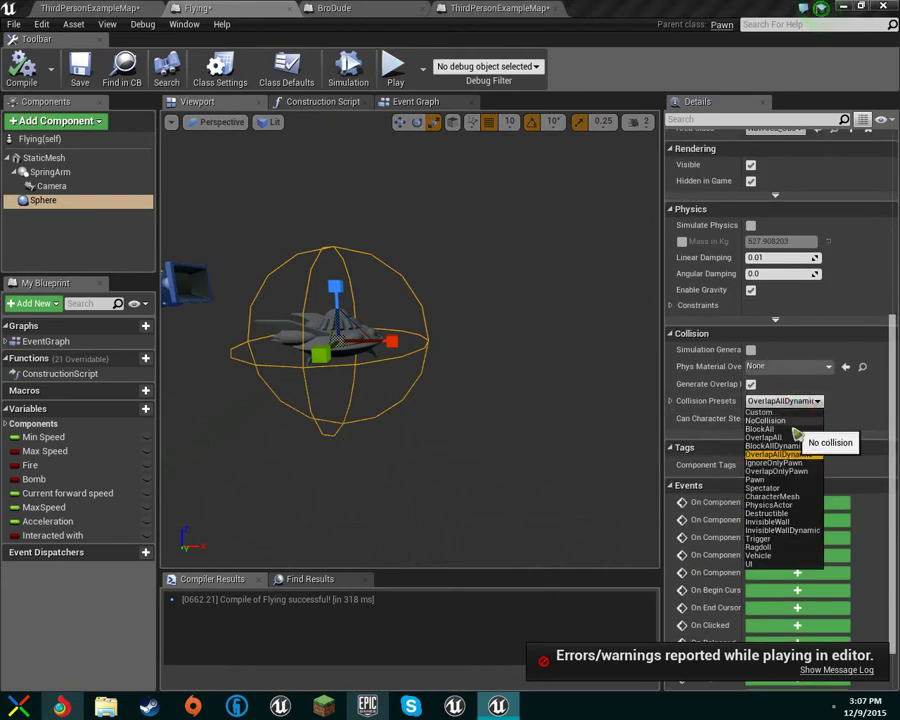
{"action": "left_click", "coordinate": [800, 441]}
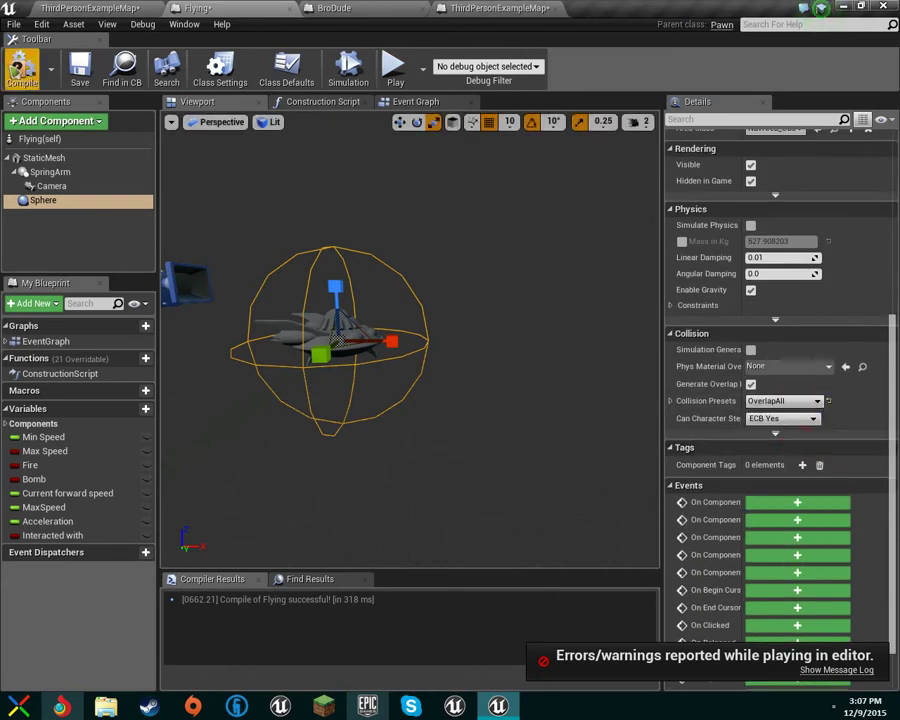
Run a short play test of the level, end it, and look around BroDude and the map in the level viewport
{"action": "left_click", "coordinate": [60, 8]}
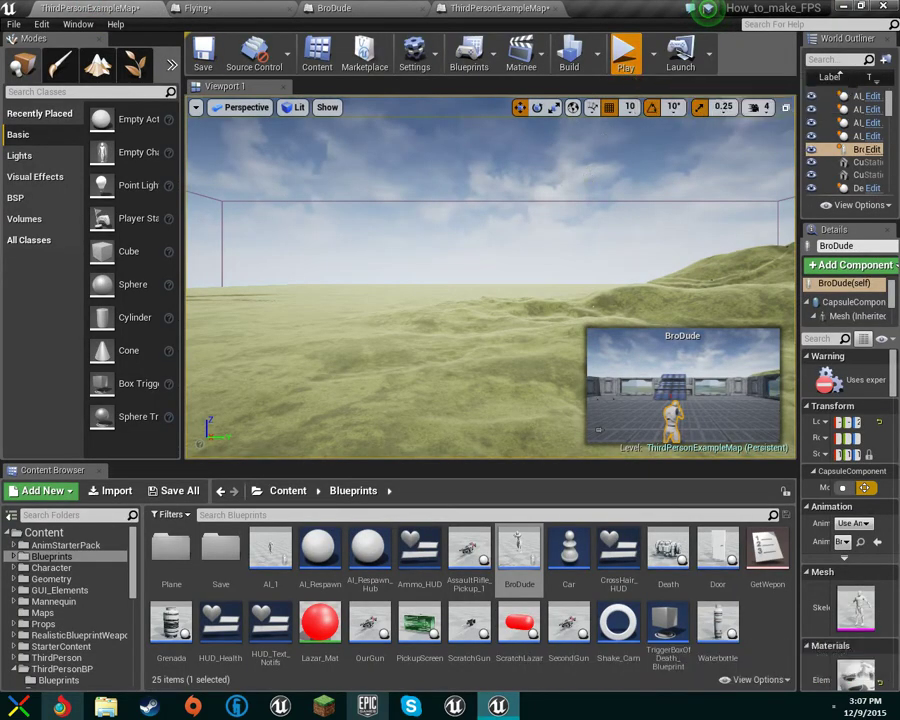
{"action": "left_click", "coordinate": [625, 55]}
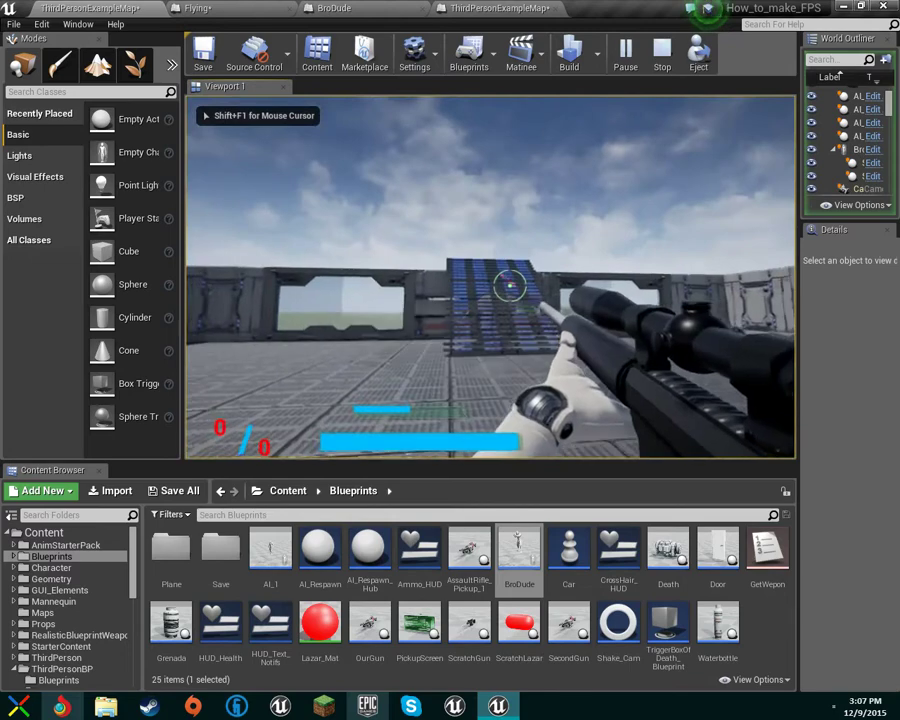
{"action": "key", "text": "shift+F1"}
{"action": "key", "text": "Escape"}
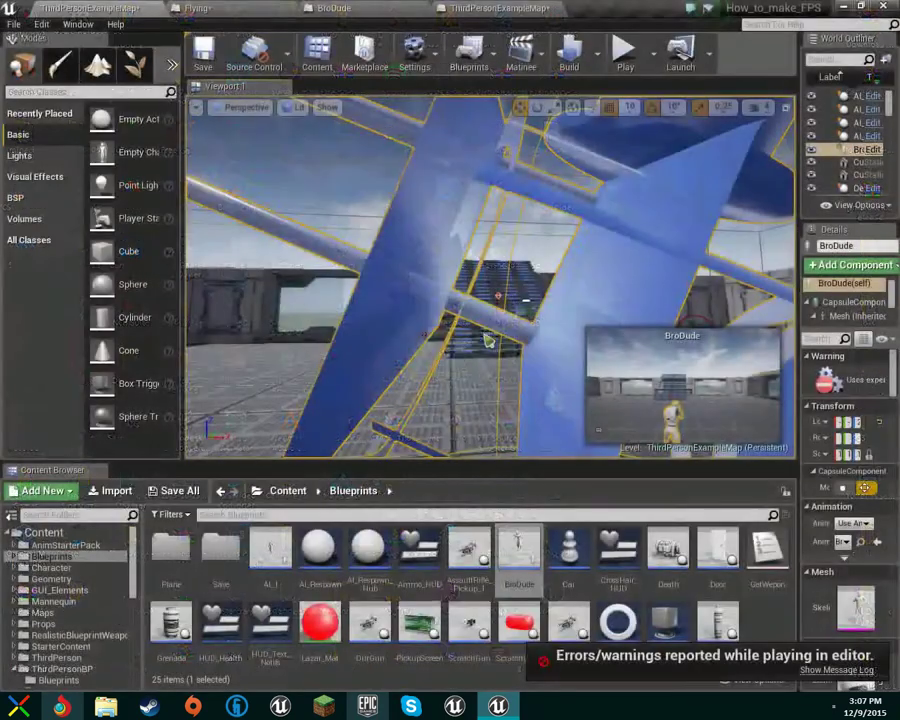
{"action": "right_click_drag", "start_coordinate": [343, 238], "coordinate": [560, 330]}
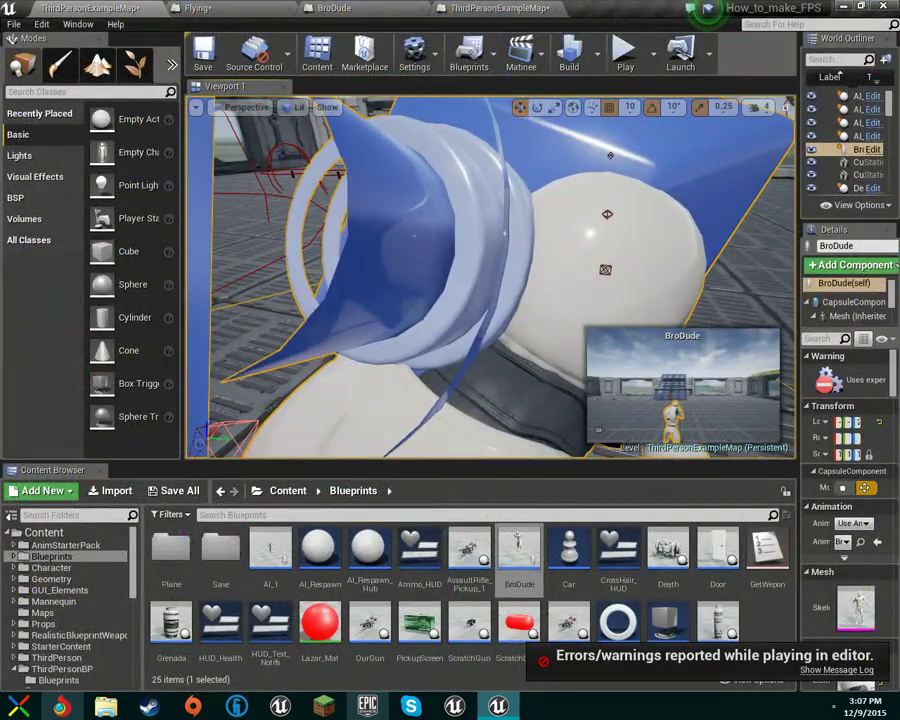
{"action": "right_click_drag", "start_coordinate": [265, 207], "coordinate": [265, 207]}
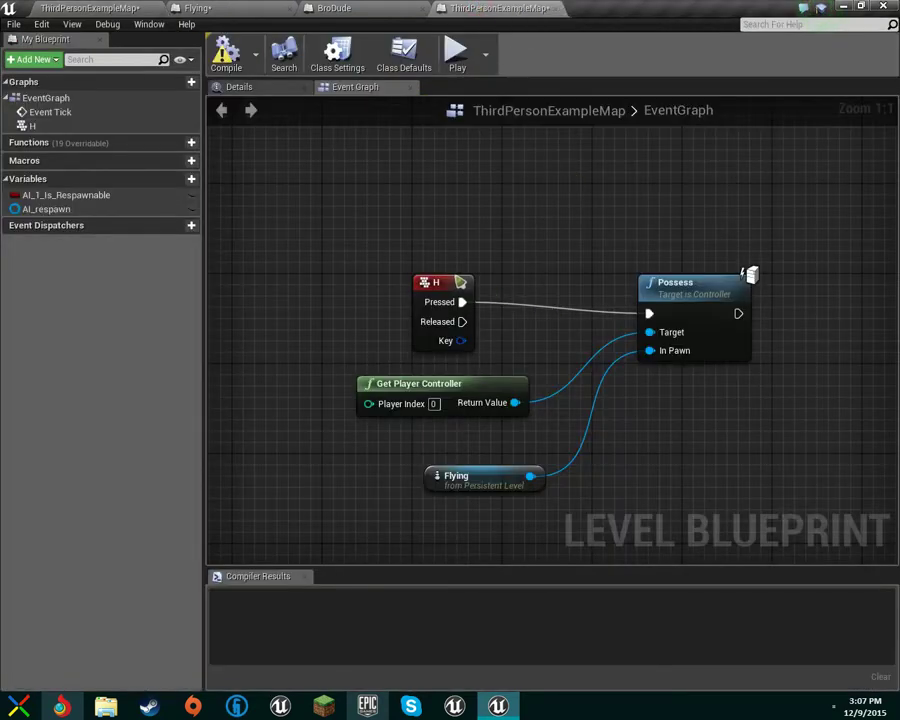
Move the H key event away from Possess in the level blueprint, and add a Boolean variable named Can Interact to the Flying blueprint
{"action": "left_click_drag", "start_coordinate": [459, 283], "coordinate": [297, 293]}
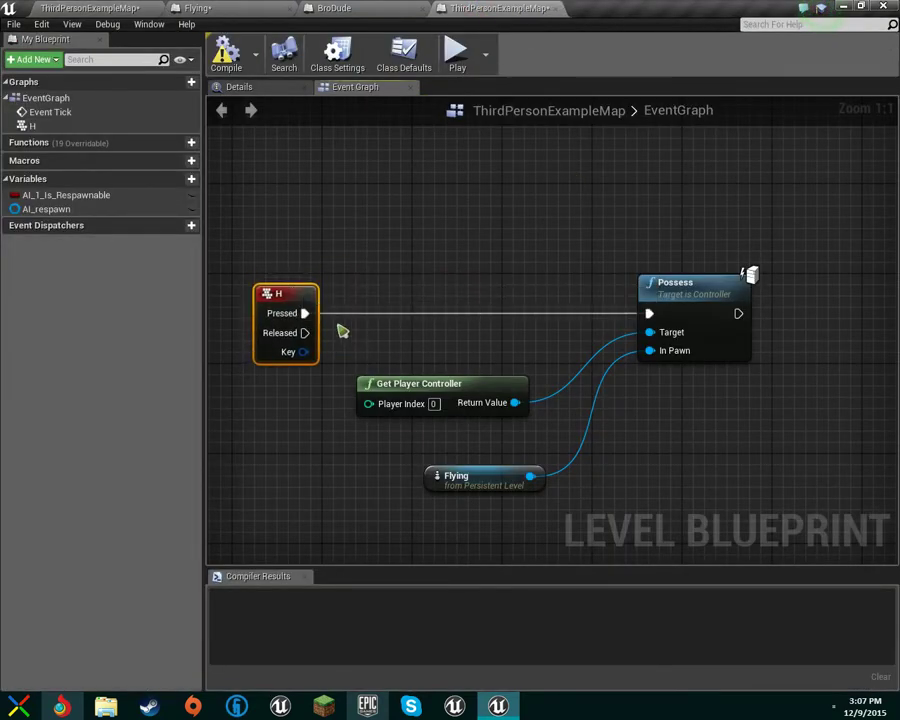
{"action": "left_click", "coordinate": [197, 8]}
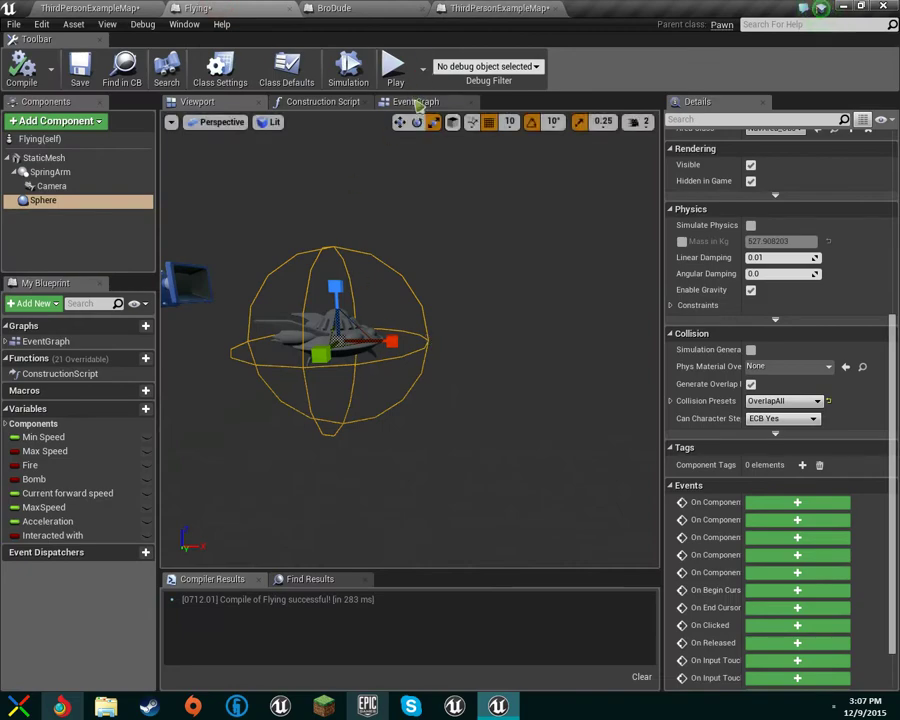
{"action": "left_click_drag", "start_coordinate": [417, 101], "coordinate": [300, 104]}
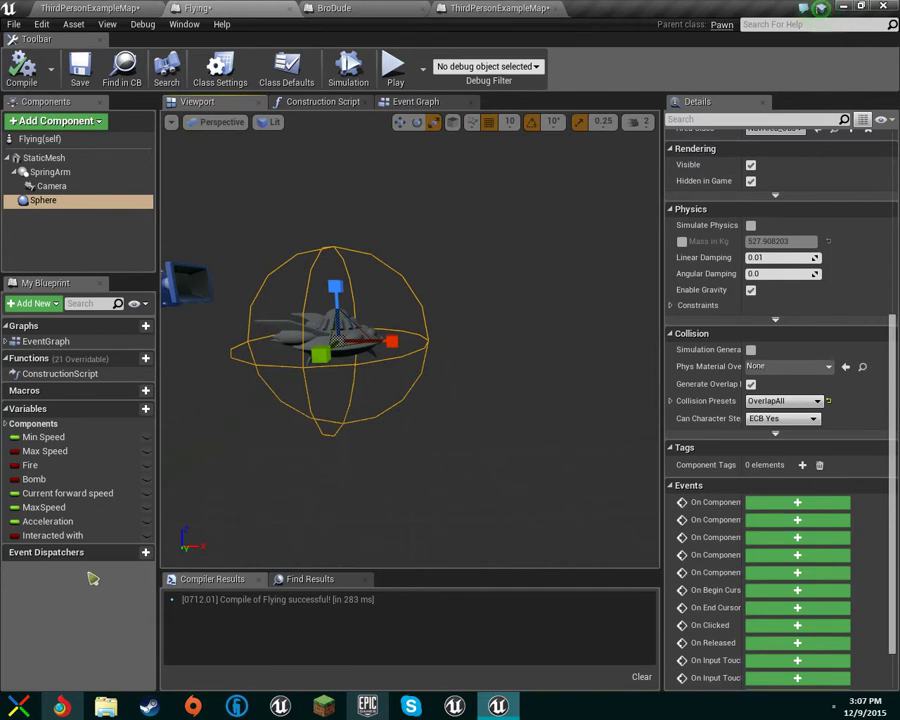
{"action": "left_click", "coordinate": [130, 409]}
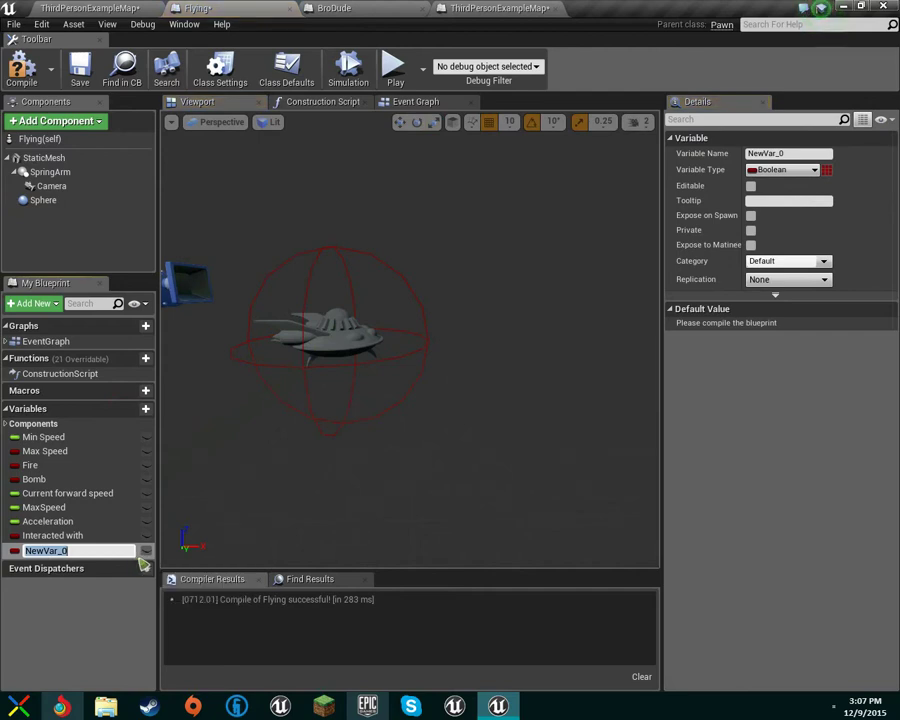
{"action": "type", "text": "C"}
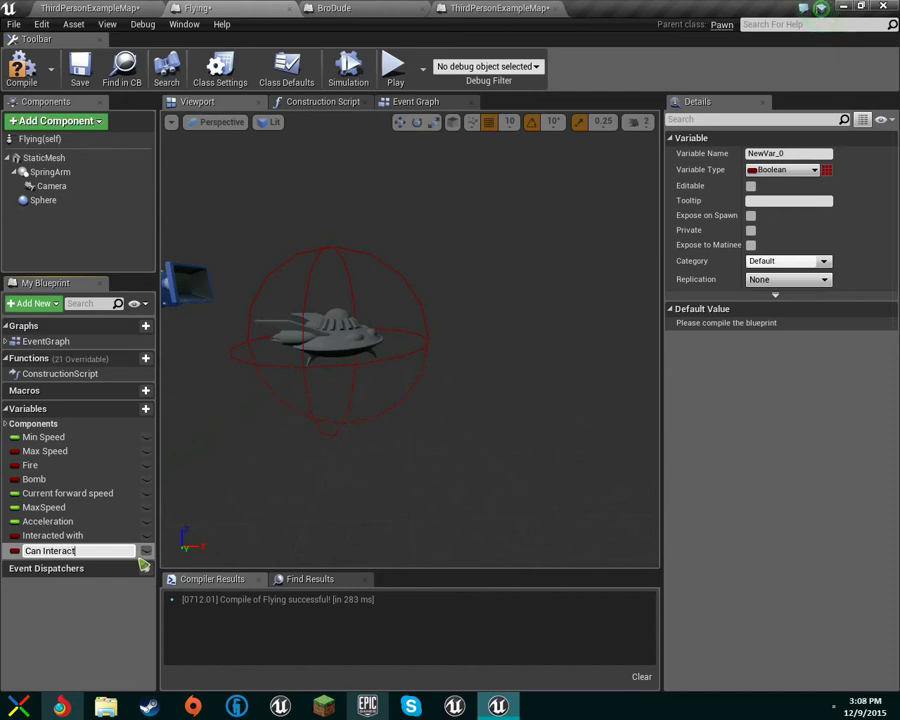
{"action": "type", "text": "an Interact"}
{"action": "key", "text": "Return"}
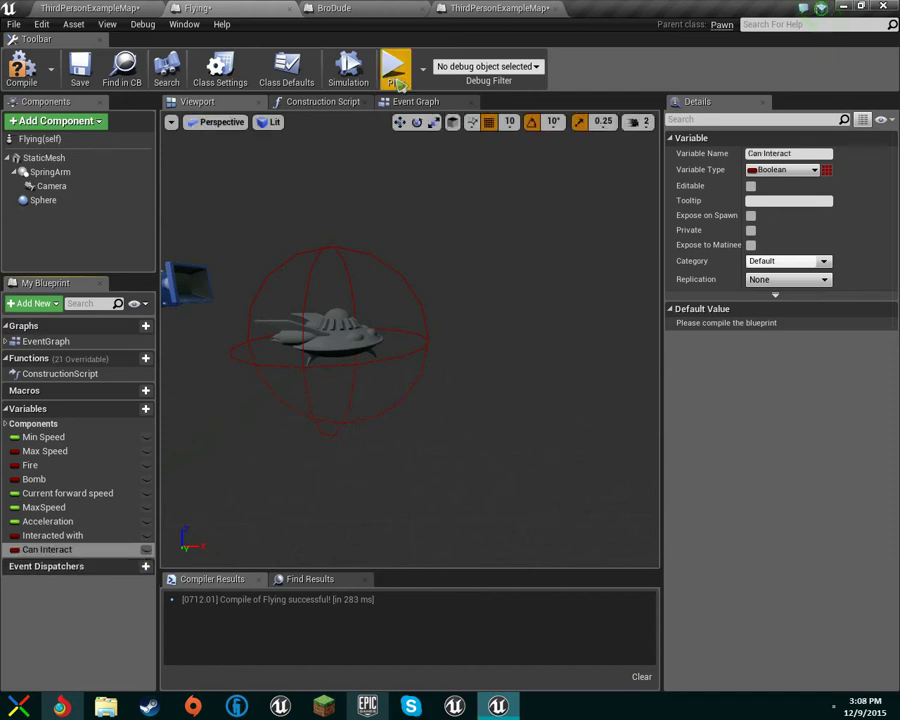
Add OnComponentBeginOverlap and OnComponentEndOverlap events for the Flying blueprint's collision sphere
{"action": "left_click", "coordinate": [415, 289]}
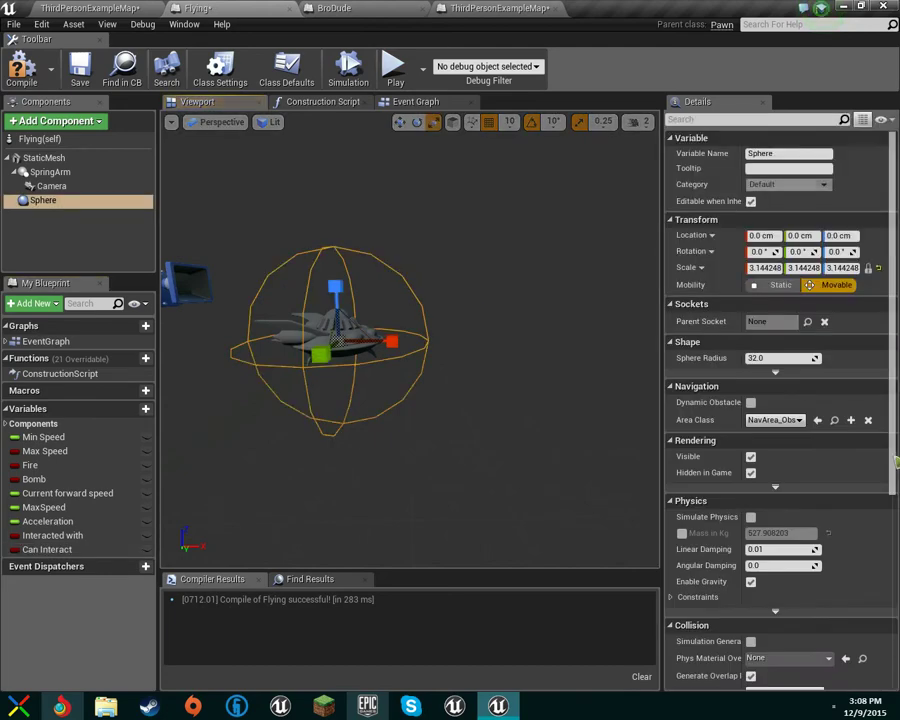
{"action": "scroll", "coordinate": [818, 500], "scroll_direction": "down", "scroll_amount": 10}
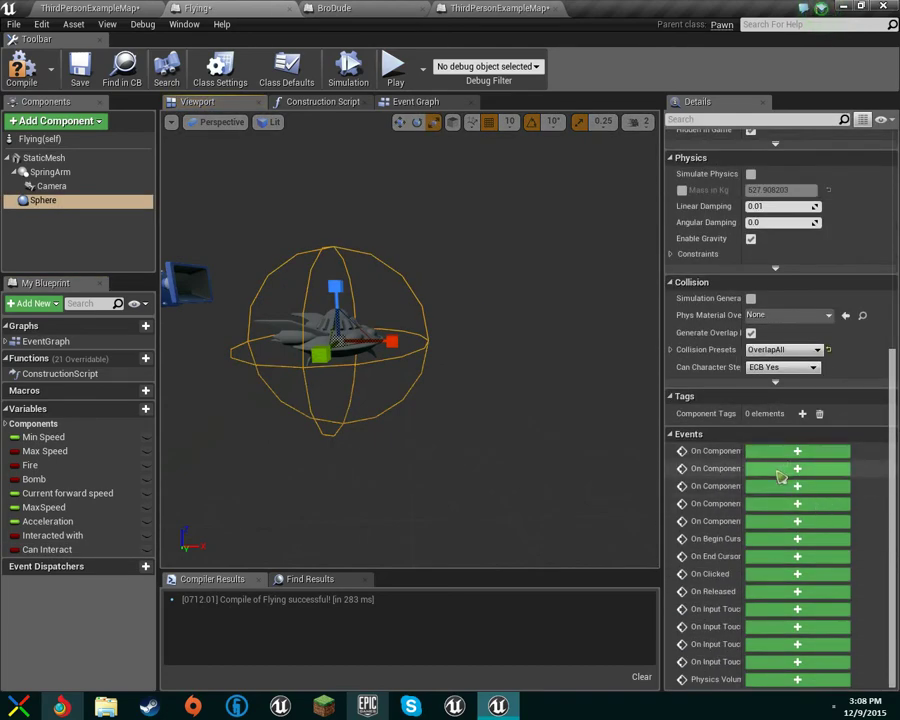
{"action": "left_click", "coordinate": [778, 472]}
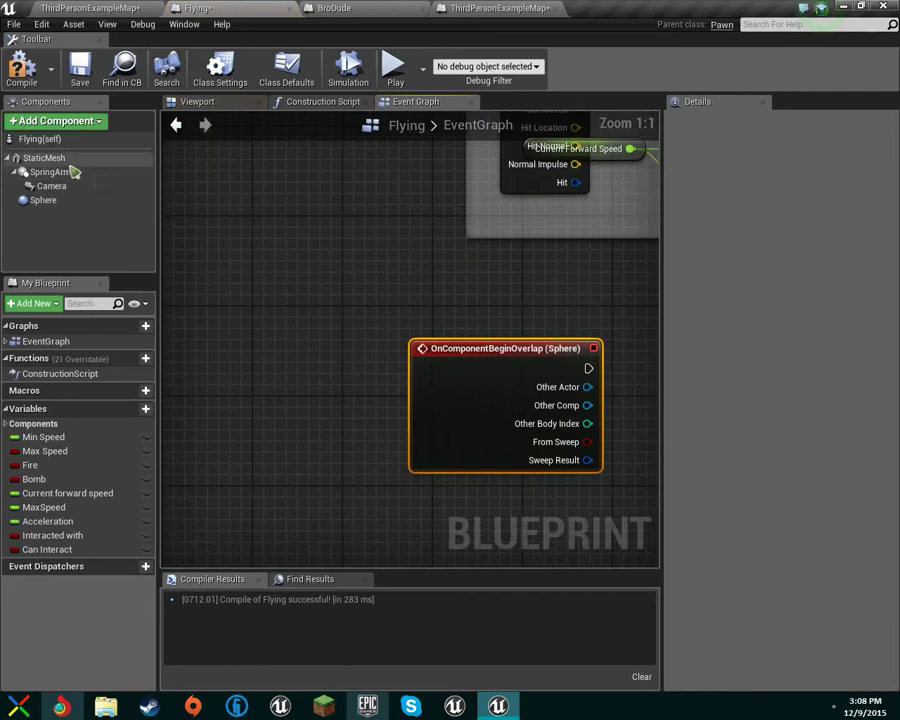
{"action": "left_click", "coordinate": [72, 201]}
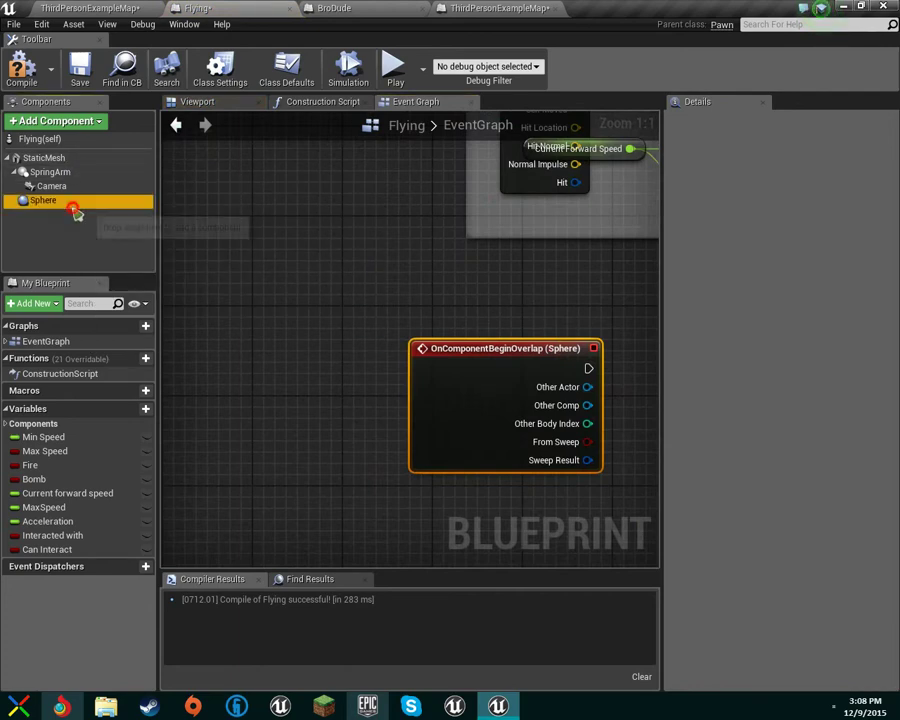
{"action": "left_click", "coordinate": [772, 488]}
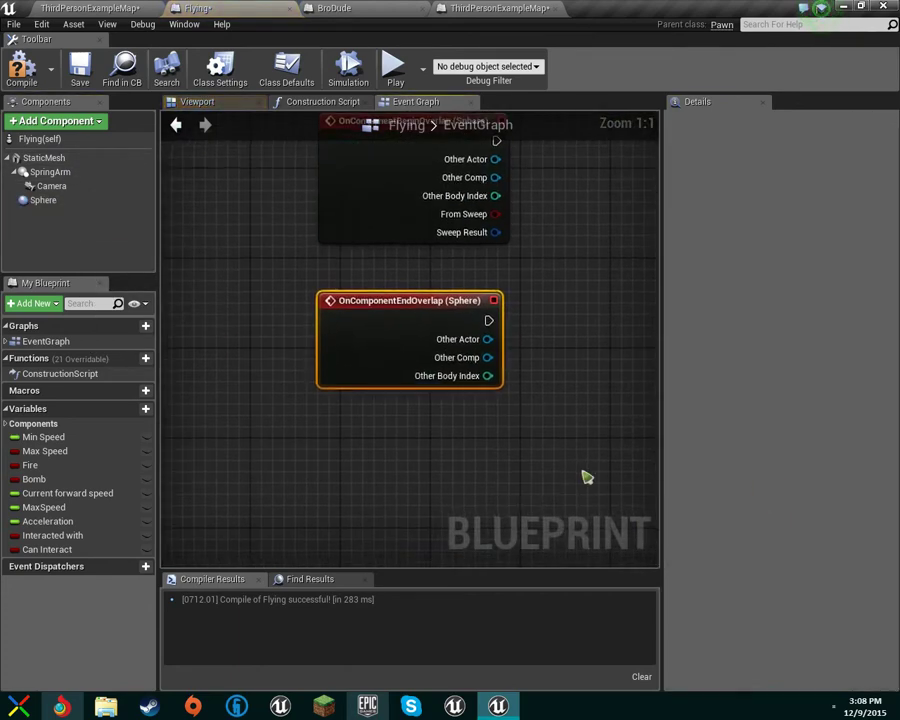
Place two Set Can Interact nodes in Flying's event graph, one beside each of the sphere's overlap events
{"action": "left_click_drag", "start_coordinate": [105, 552], "coordinate": [562, 318]}
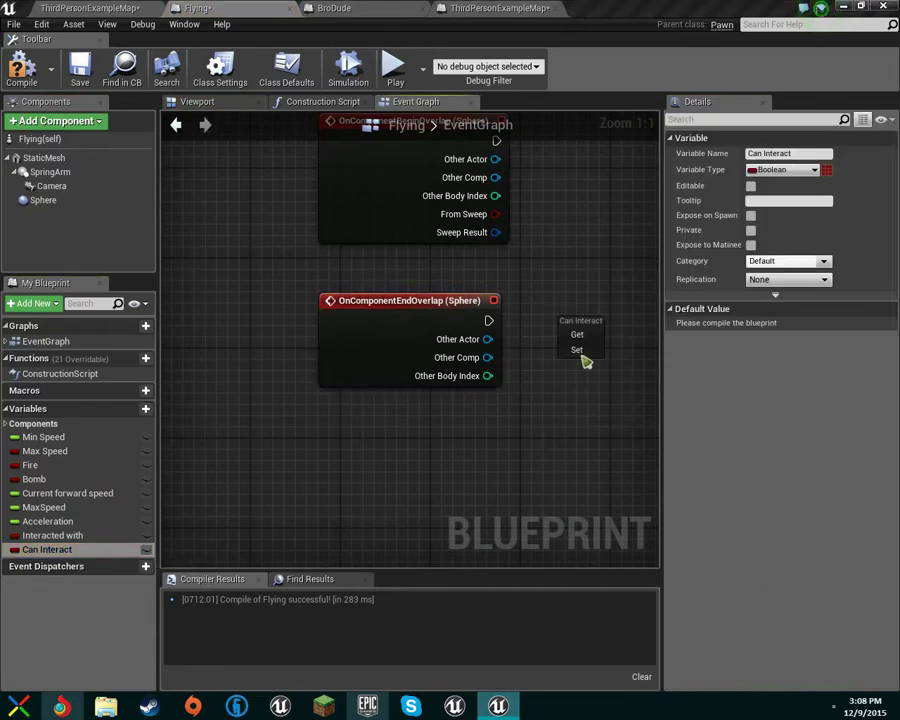
{"action": "left_click", "coordinate": [580, 352]}
{"action": "right_click_drag", "start_coordinate": [590, 416], "coordinate": [452, 503]}
{"action": "key", "text": "ctrl+v"}
{"action": "left_click_drag", "start_coordinate": [531, 494], "coordinate": [456, 221]}
Wire the begin-overlap event to set Can Interact to true and the end-overlap event to set it to false
{"action": "left_click_drag", "start_coordinate": [346, 223], "coordinate": [384, 226]}
{"action": "left_click", "coordinate": [384, 226]}
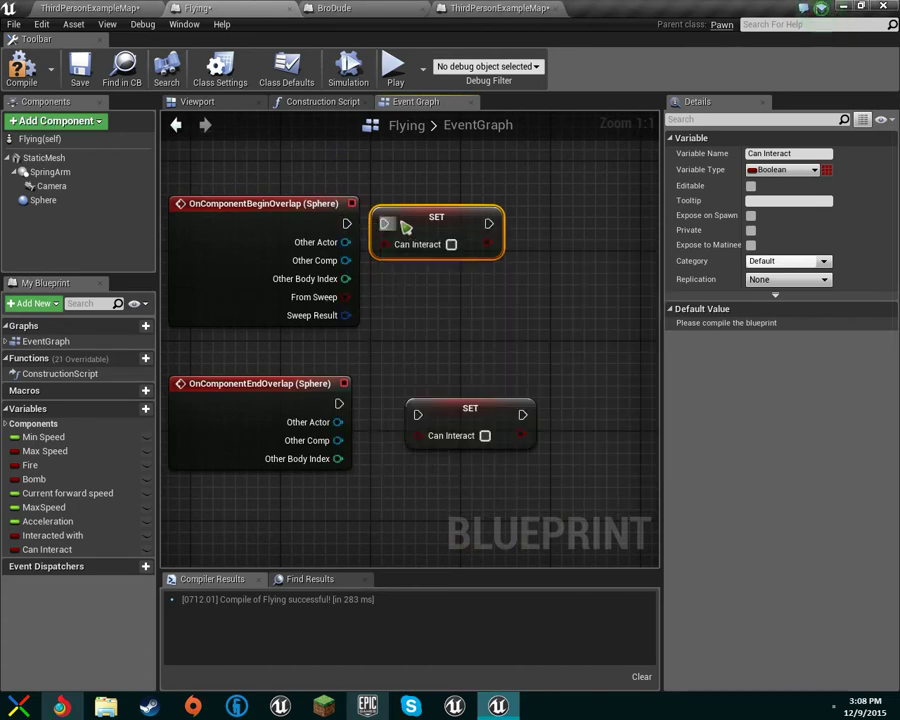
{"action": "left_click", "coordinate": [451, 244]}
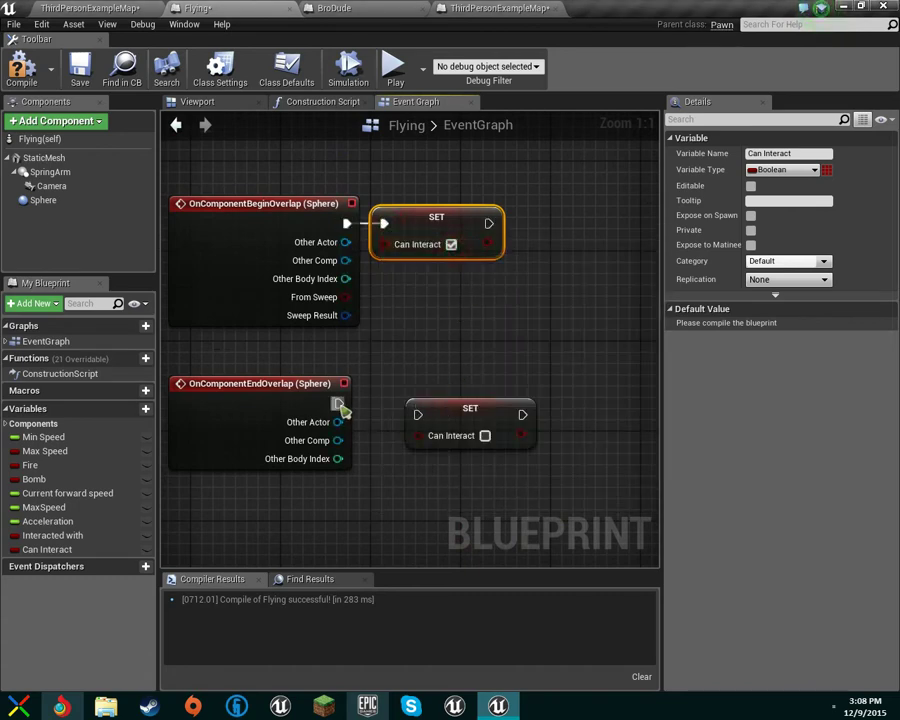
{"action": "left_click_drag", "start_coordinate": [339, 404], "coordinate": [428, 422]}
{"action": "left_click_drag", "start_coordinate": [436, 409], "coordinate": [412, 396]}
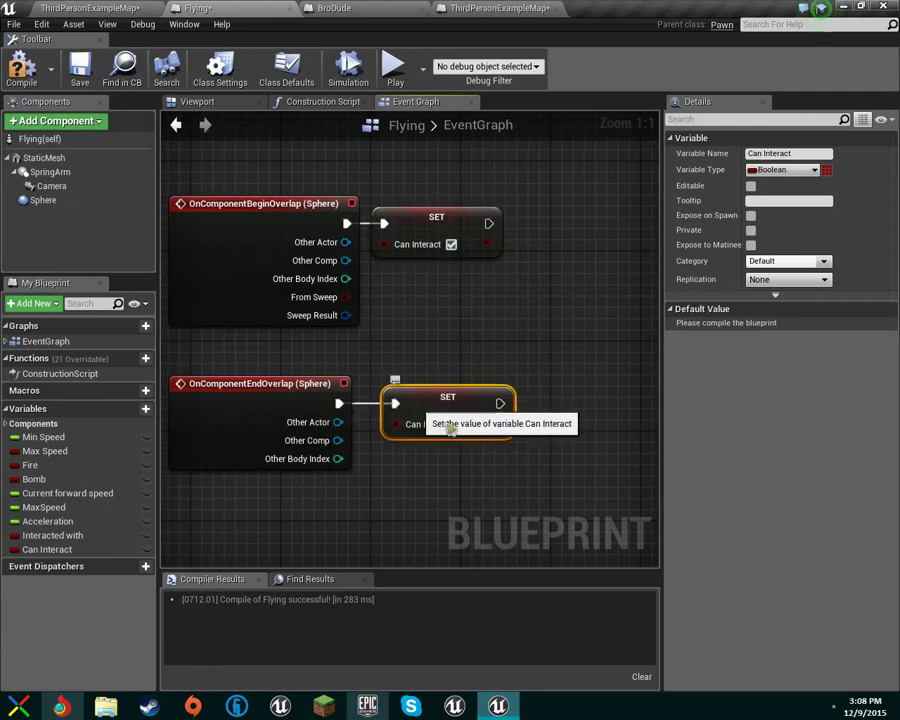
Insert a Branch node between the H key's Pressed output and Possess in the level blueprint
{"action": "left_click", "coordinate": [504, 8]}
{"action": "left_click_drag", "start_coordinate": [305, 314], "coordinate": [418, 328], "text": "ctrl"}
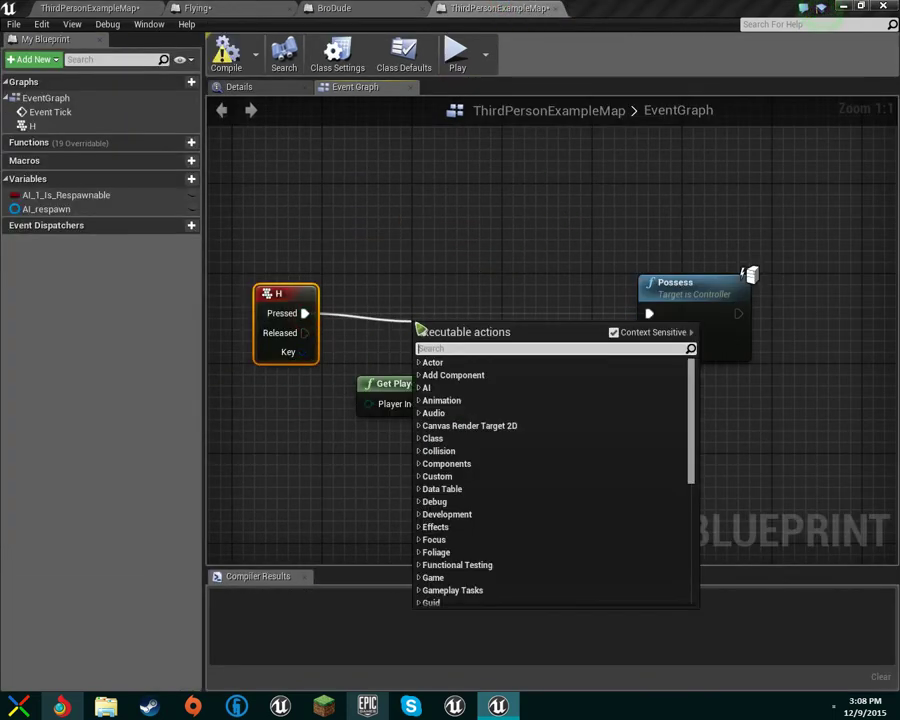
{"action": "type", "text": "branch"}
{"action": "key", "text": "Return"}
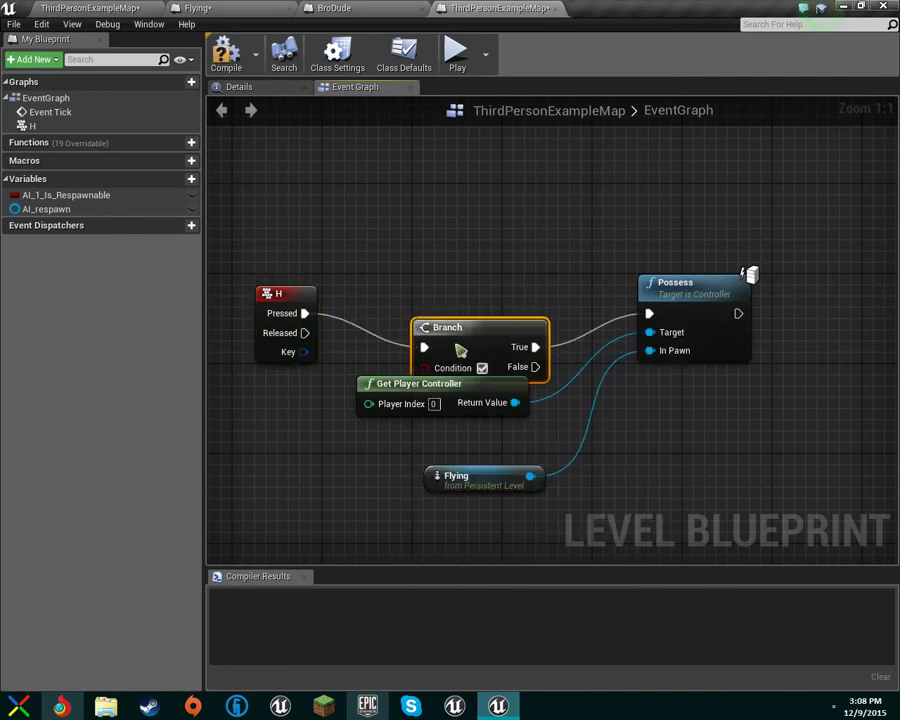
Feed the Branch condition from Flying's Can Interact variable, using the Flying level reference as its target, and compile the level blueprint
{"action": "left_click_drag", "start_coordinate": [460, 350], "coordinate": [289, 404]}
{"action": "type", "text": "can in"}
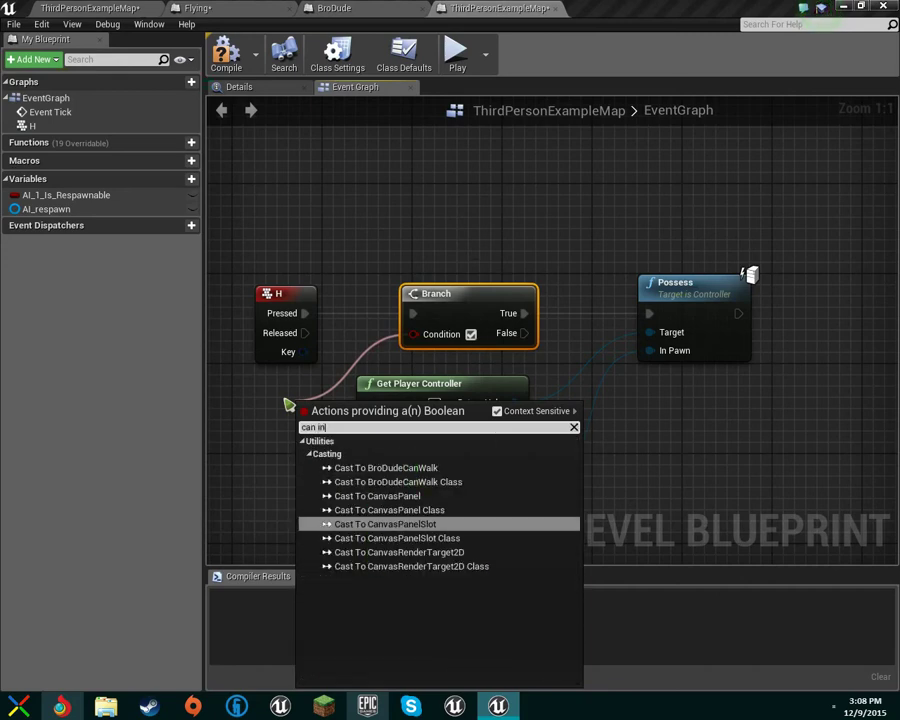
{"action": "key", "text": "BackSpace"}
{"action": "key", "text": "BackSpace"}
{"action": "key", "text": "BackSpace"}
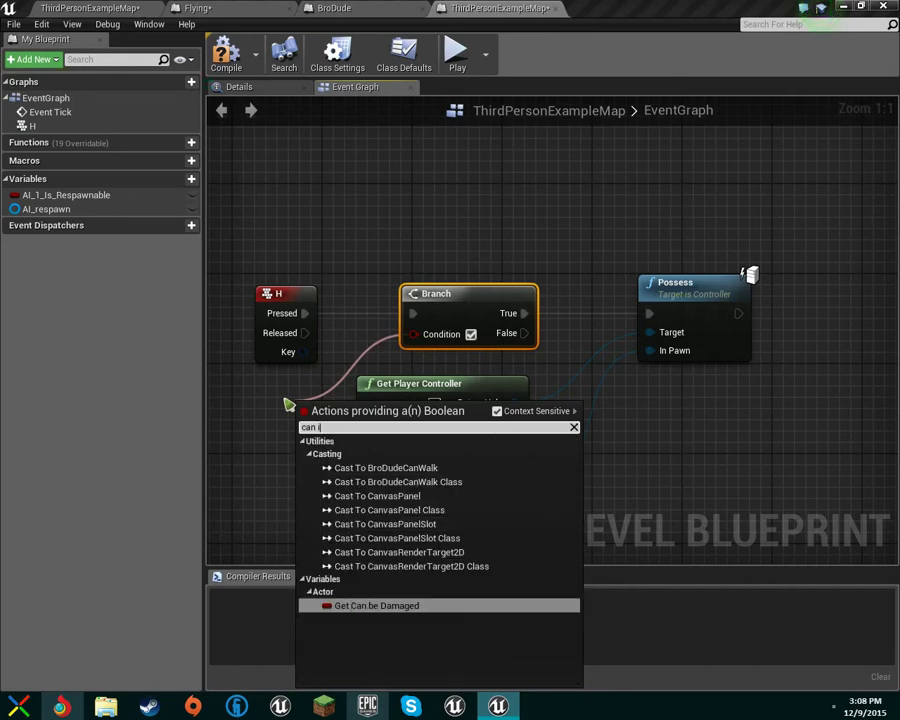
{"action": "type", "text": "interact"}
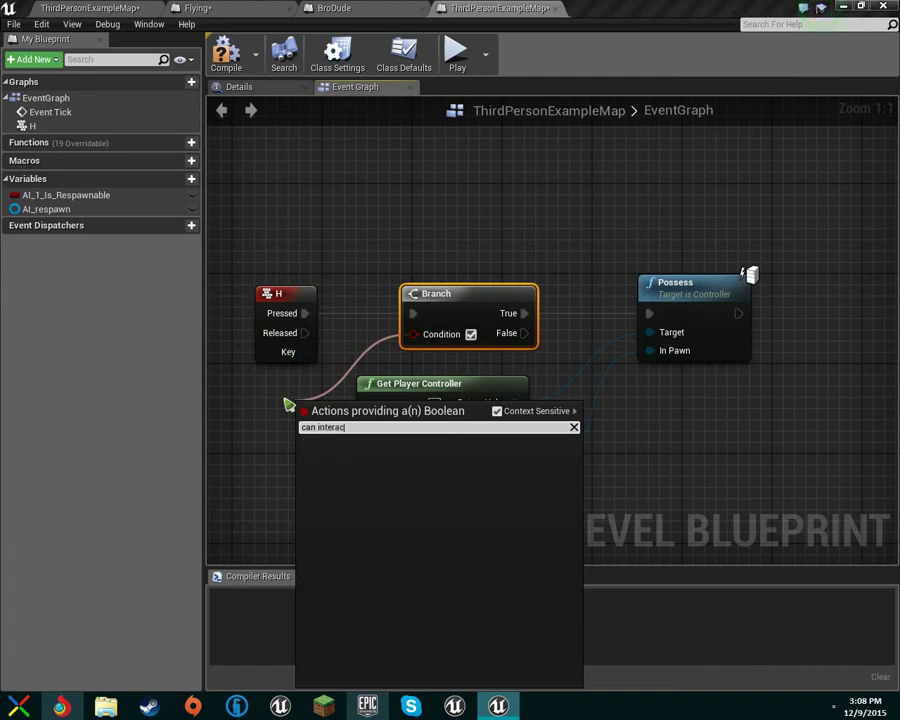
{"action": "left_click", "coordinate": [497, 411]}
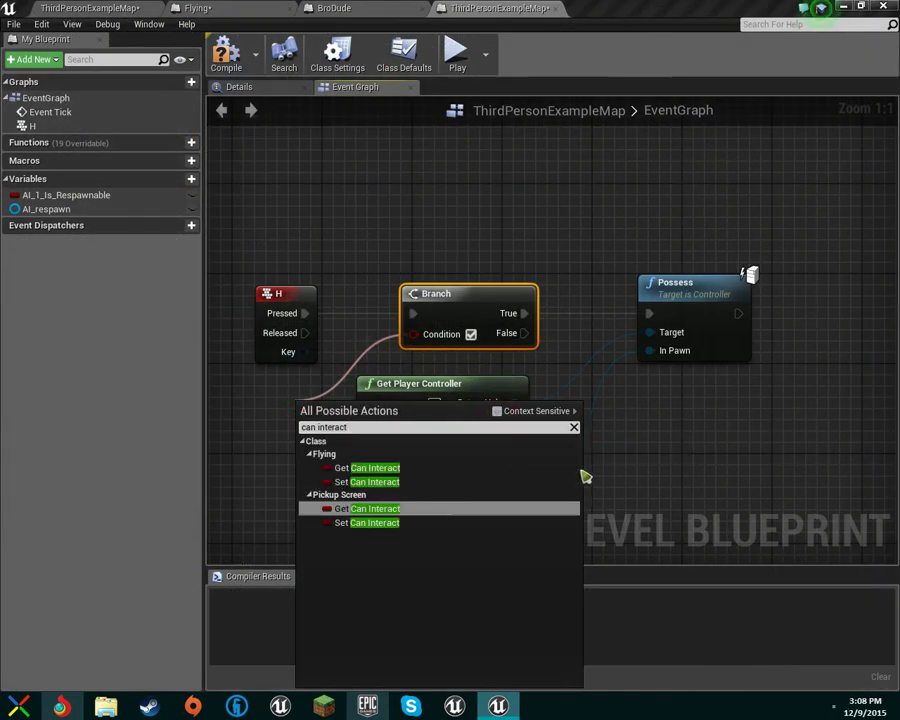
{"action": "left_click", "coordinate": [400, 468]}
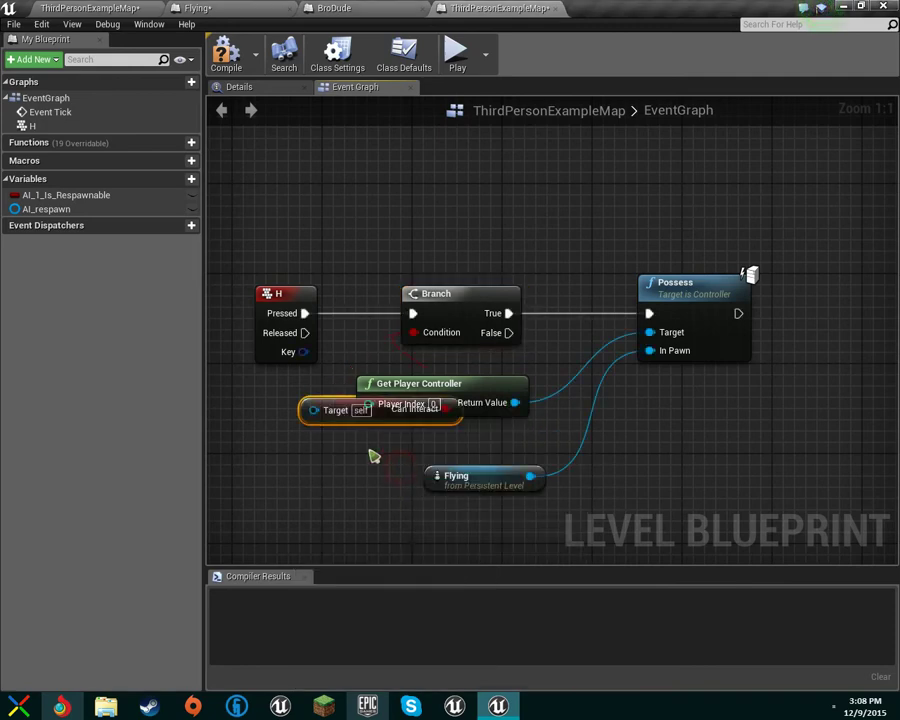
{"action": "left_click_drag", "start_coordinate": [314, 410], "coordinate": [530, 477]}
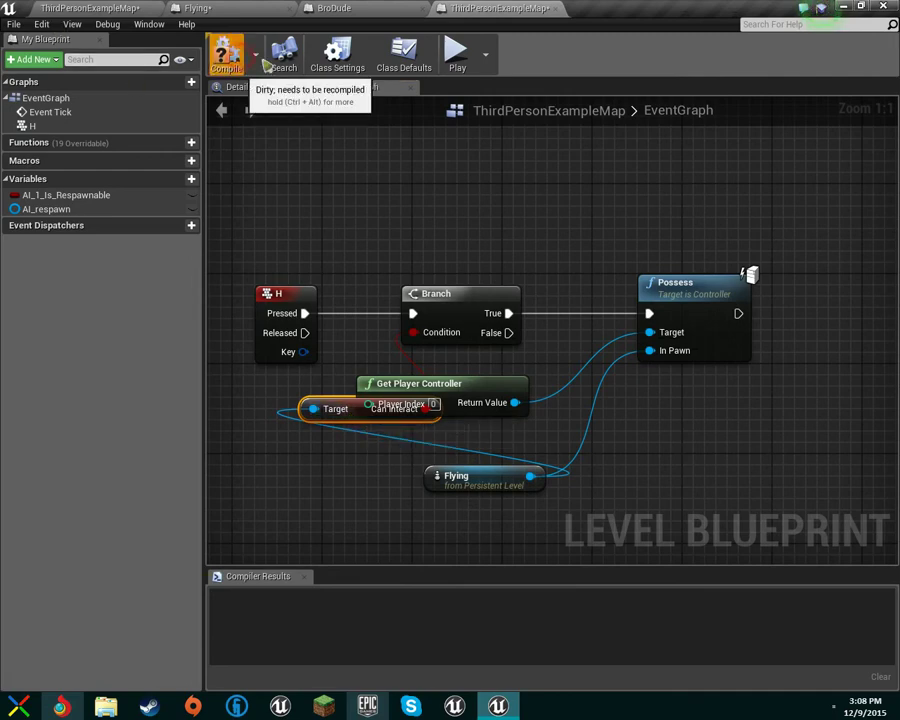
{"action": "left_click", "coordinate": [226, 50]}
Tidy the level blueprint graph by rearranging the H, Branch, Possess, Can Interact, Flying and Get Player Controller nodes
{"action": "left_click_drag", "start_coordinate": [454, 477], "coordinate": [388, 430]}
{"action": "left_click_drag", "start_coordinate": [647, 388], "coordinate": [588, 386]}
{"action": "left_click_drag", "start_coordinate": [410, 256], "coordinate": [704, 360]}
{"action": "left_click_drag", "start_coordinate": [643, 300], "coordinate": [604, 255]}
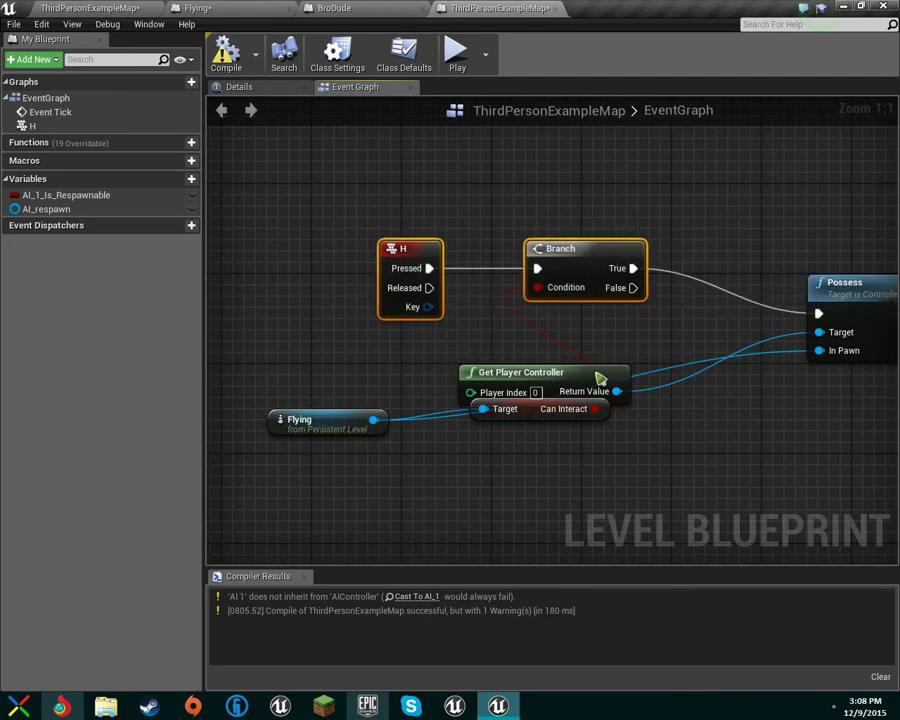
{"action": "left_click_drag", "start_coordinate": [620, 388], "coordinate": [766, 487]}
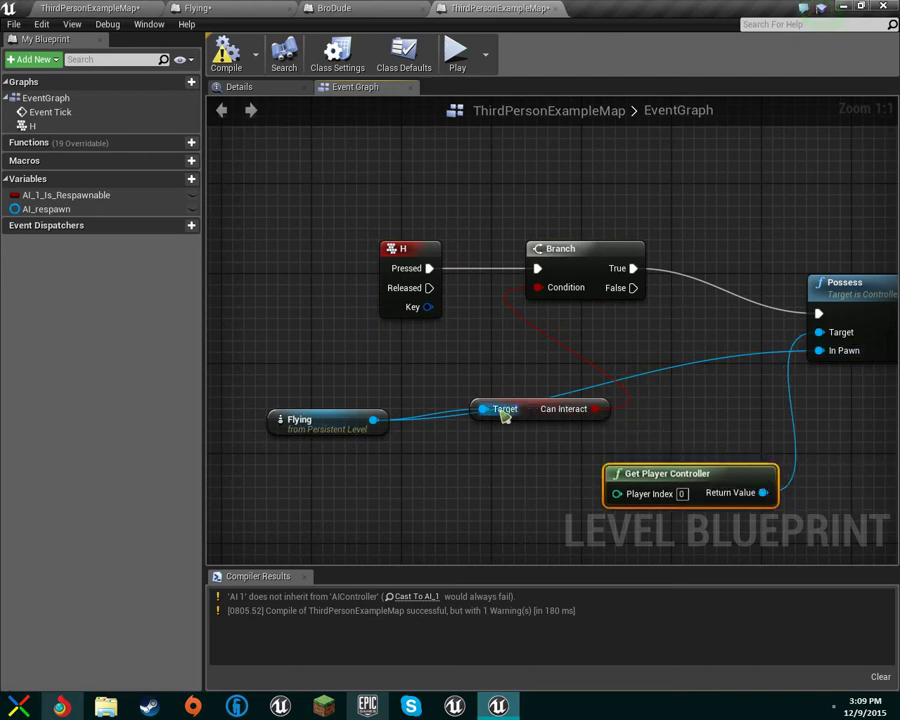
{"action": "left_click_drag", "start_coordinate": [503, 412], "coordinate": [508, 413]}
{"action": "left_click_drag", "start_coordinate": [434, 356], "coordinate": [447, 326]}
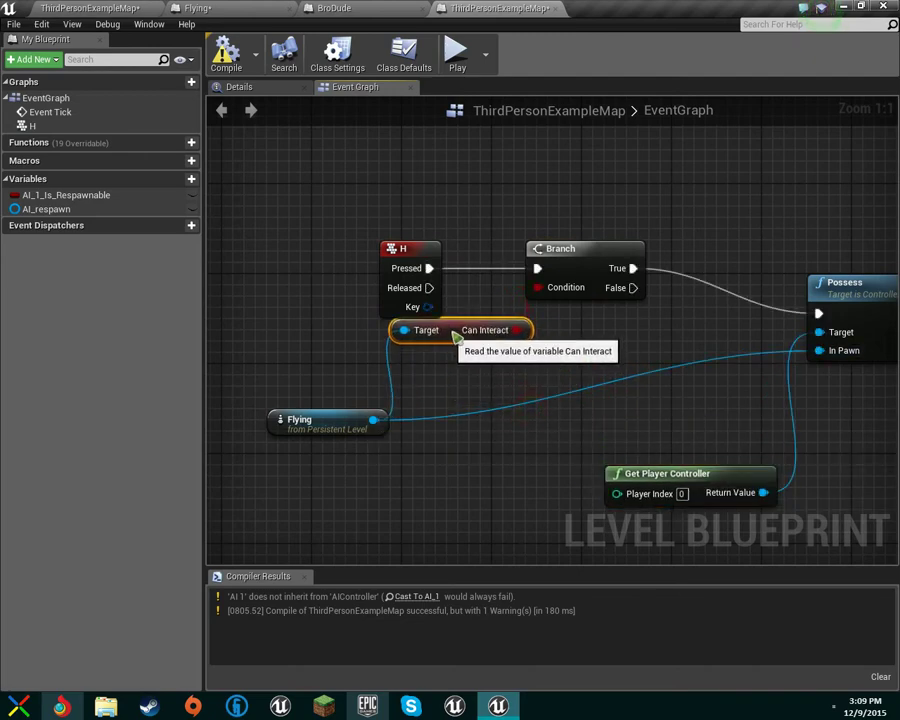
{"action": "left_click_drag", "start_coordinate": [865, 307], "coordinate": [822, 255]}
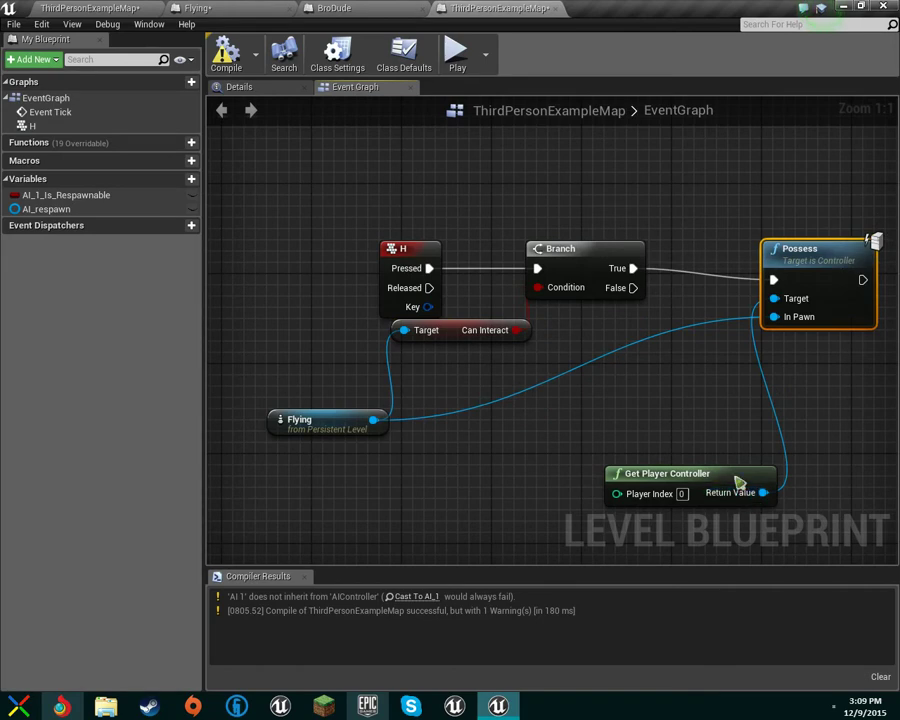
{"action": "left_click_drag", "start_coordinate": [737, 482], "coordinate": [689, 318]}
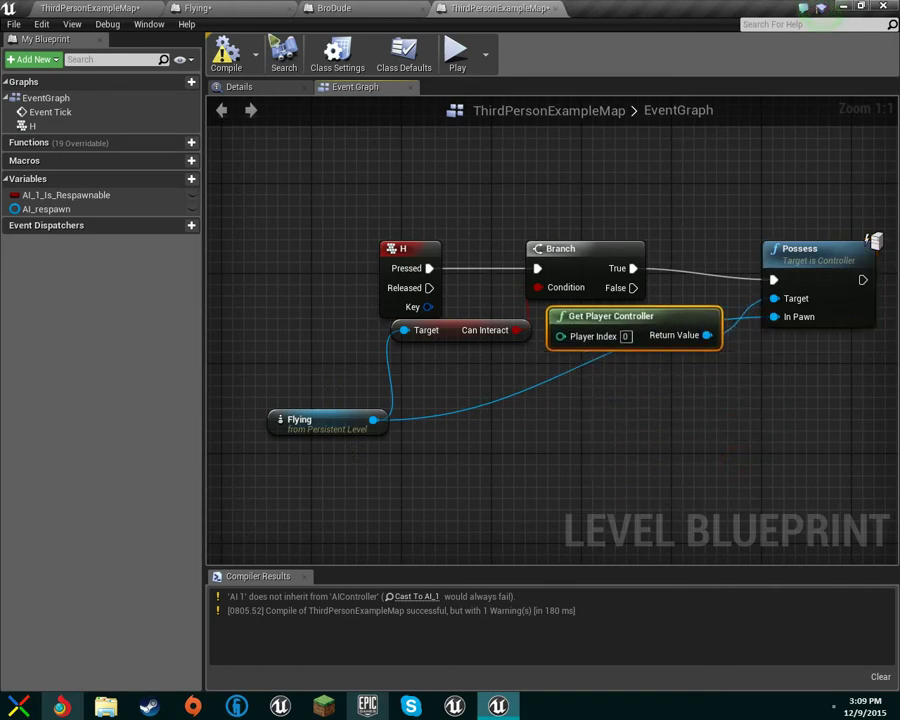
Play-test the level as BroDude, end the session and save ThirdPersonExampleMap
{"action": "left_click", "coordinate": [45, 8]}
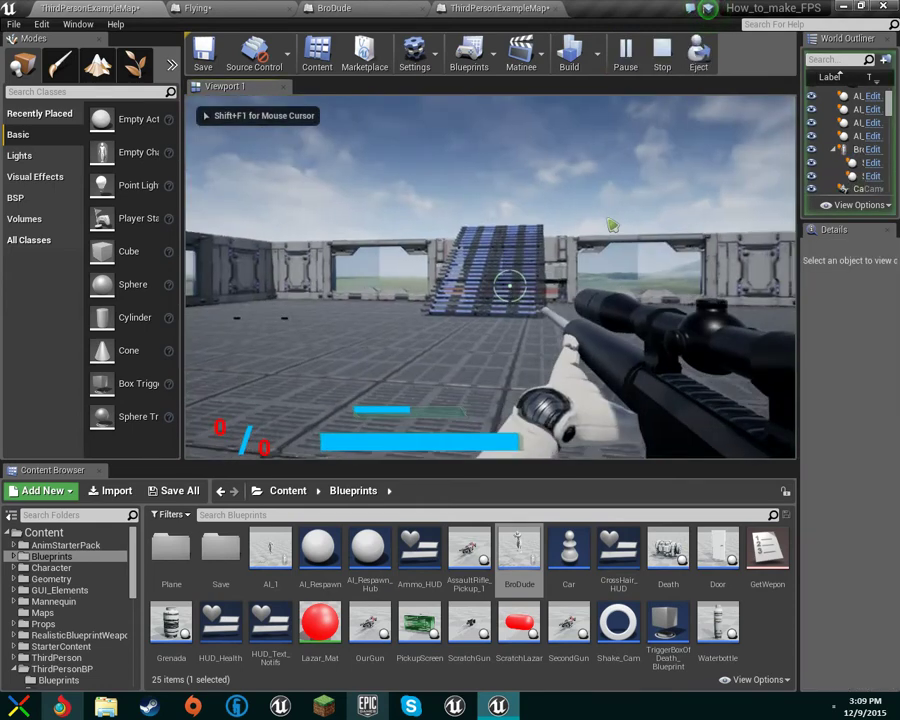
{"action": "key", "text": "Escape"}
{"action": "key", "text": "ctrl+s"}
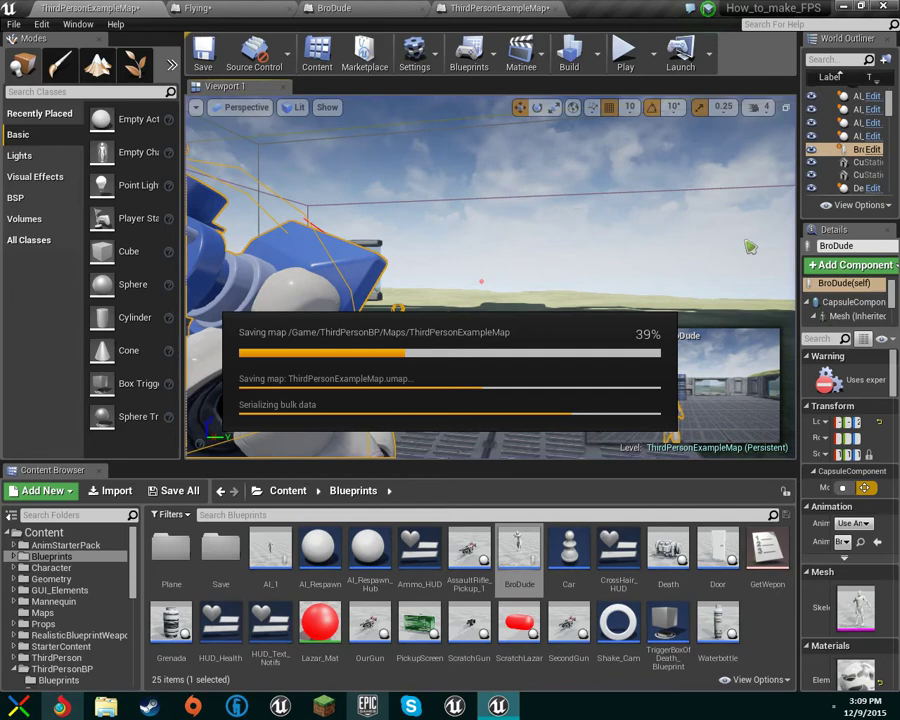
{"action": "left_click", "coordinate": [834, 708]}
{"action": "left_click", "coordinate": [835, 712]}
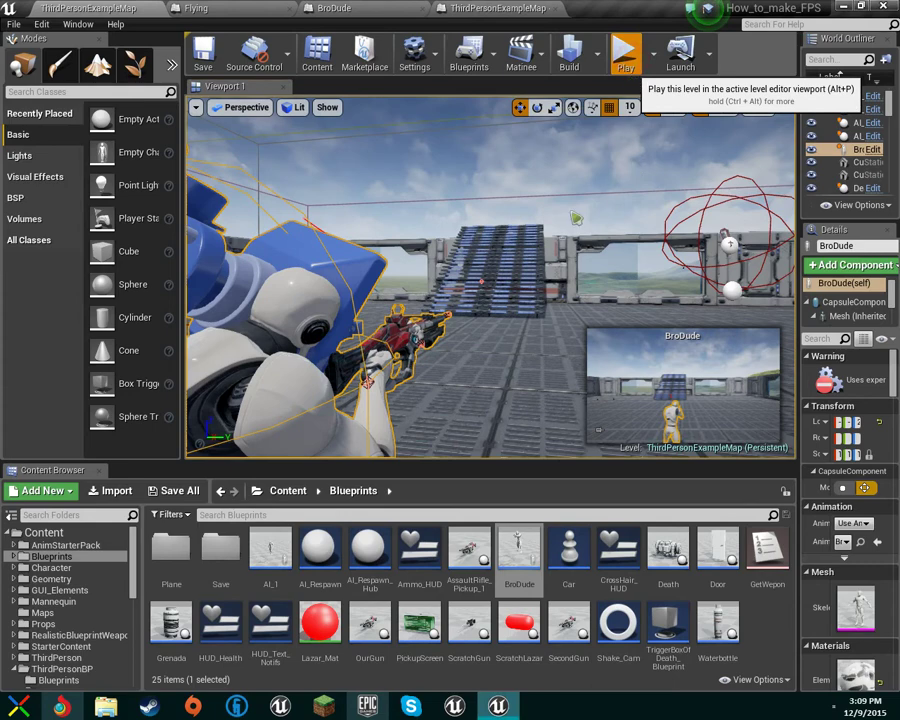
Play-test the level as BroDude, running around the arena past the stairs and door, and end the session
{"action": "left_click", "coordinate": [624, 55]}
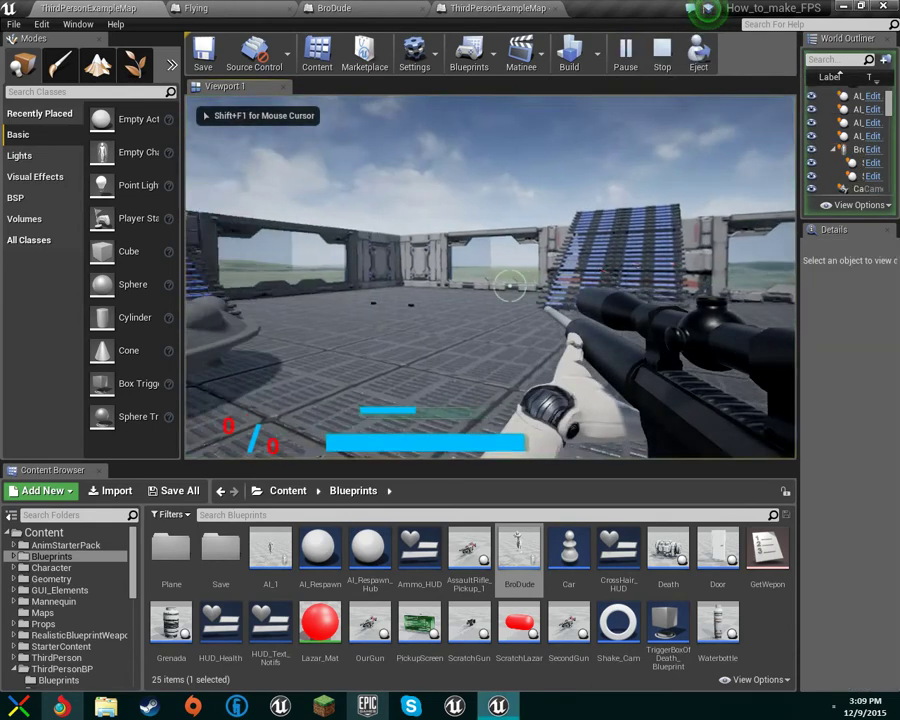
{"action": "key", "text": "w"}
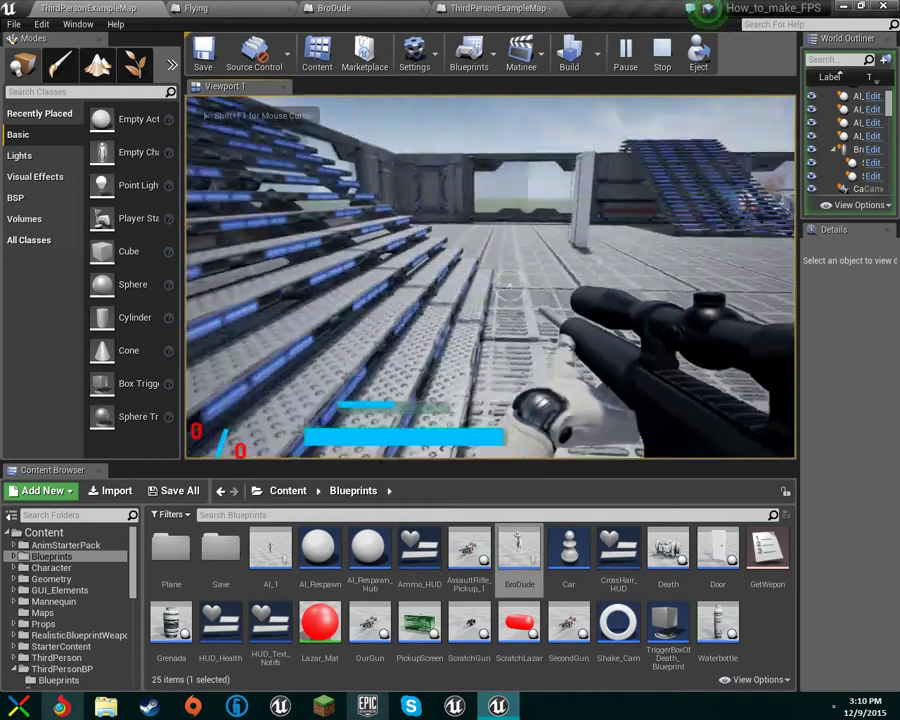
{"action": "key", "text": "s"}
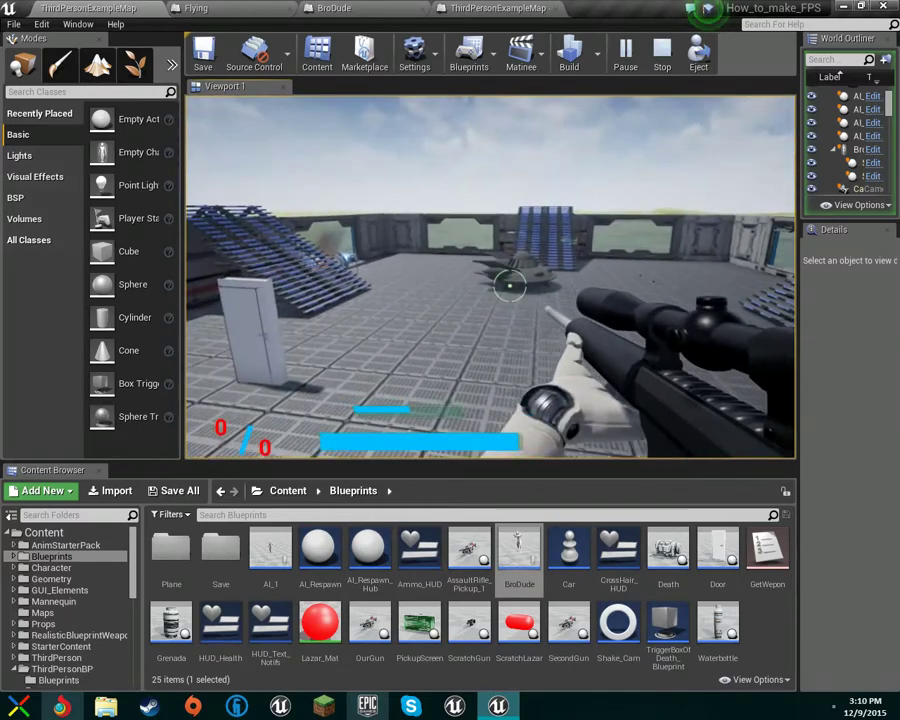
{"action": "key", "text": "w"}
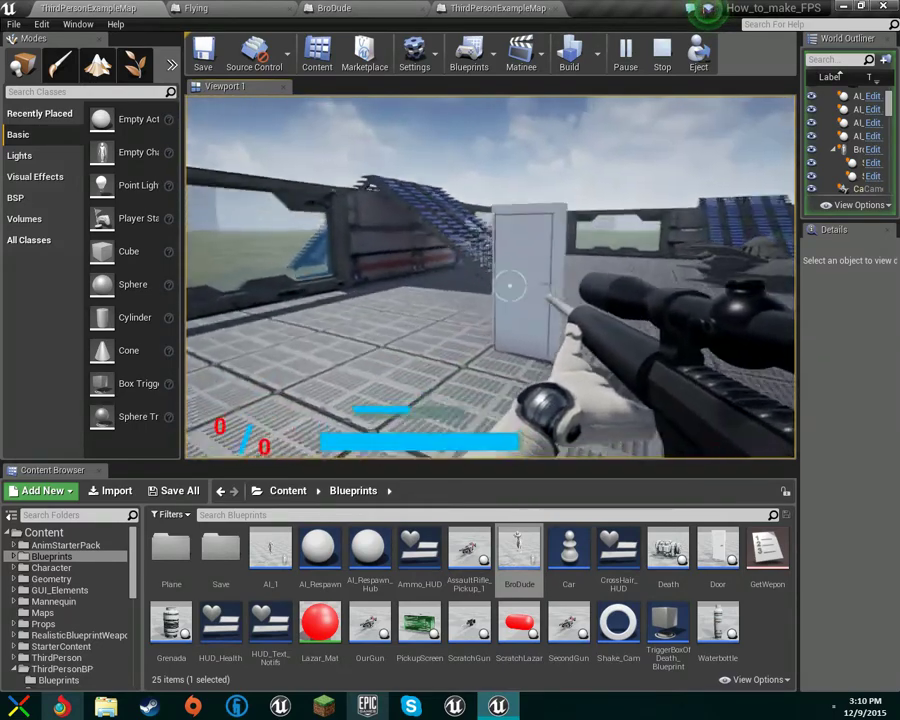
{"action": "key", "text": "w"}
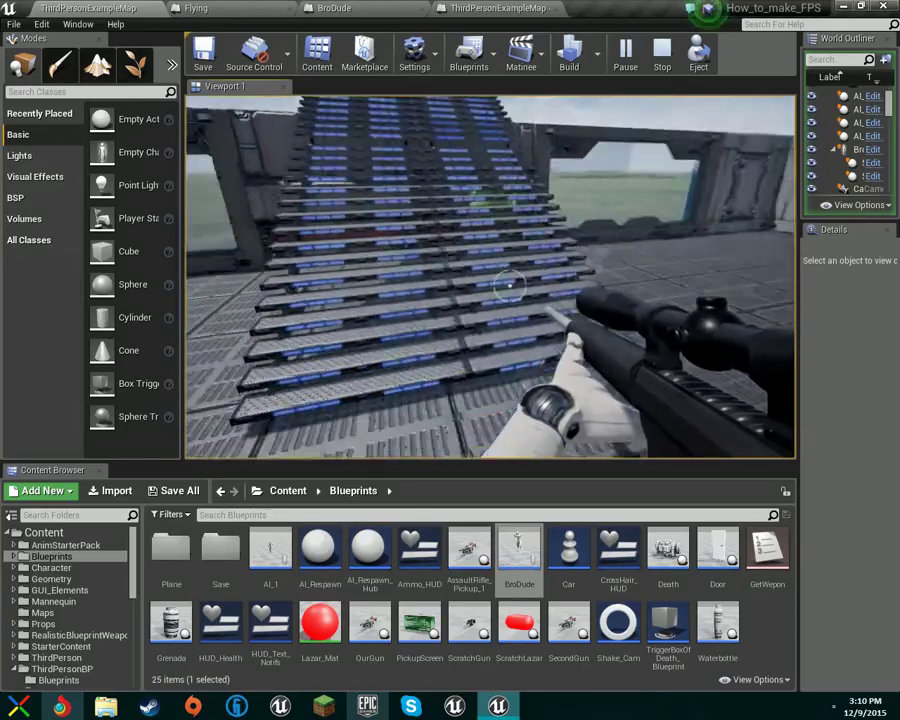
{"action": "key", "text": "w"}
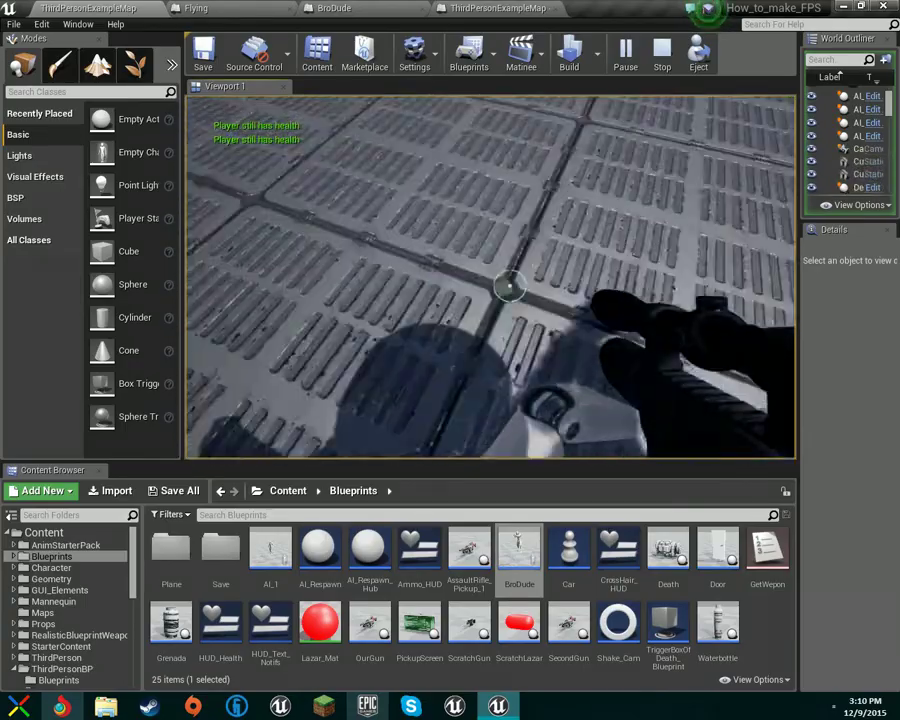
{"action": "key", "text": "w"}
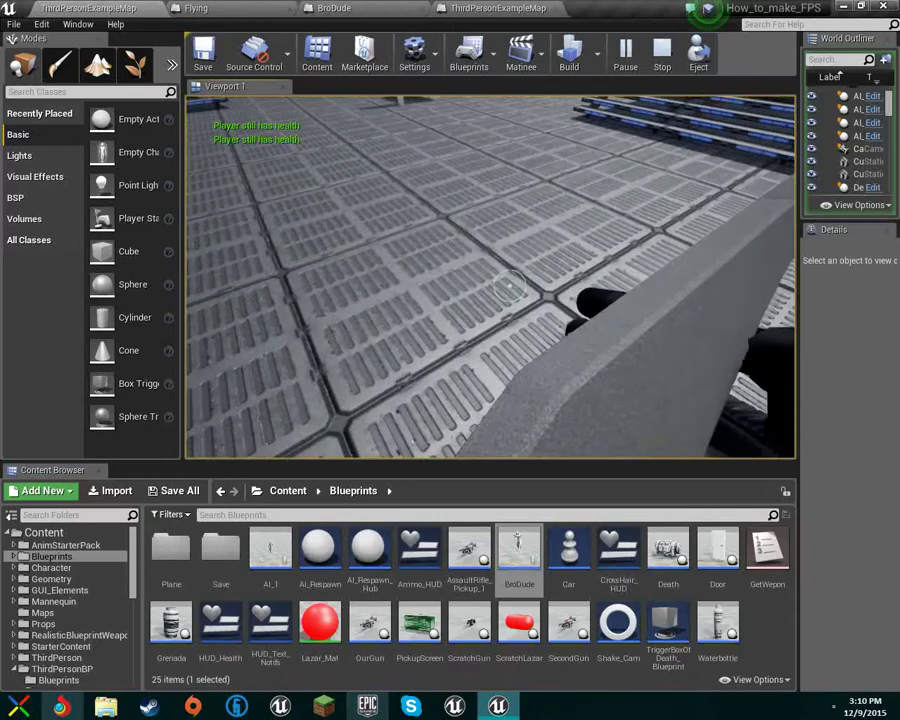
{"action": "key", "text": "e"}
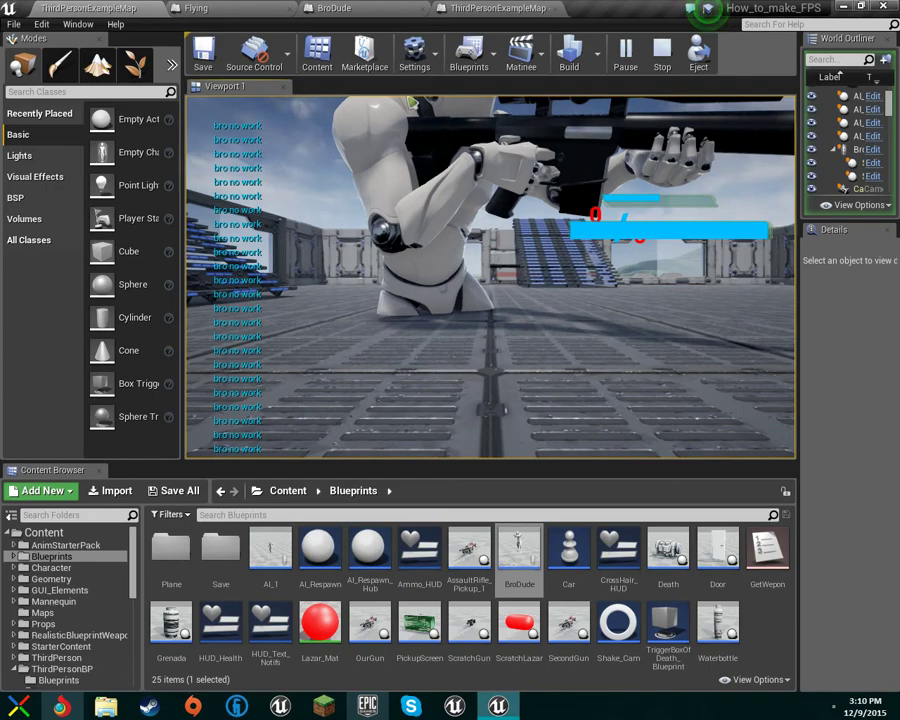
{"action": "key", "text": "Escape"}
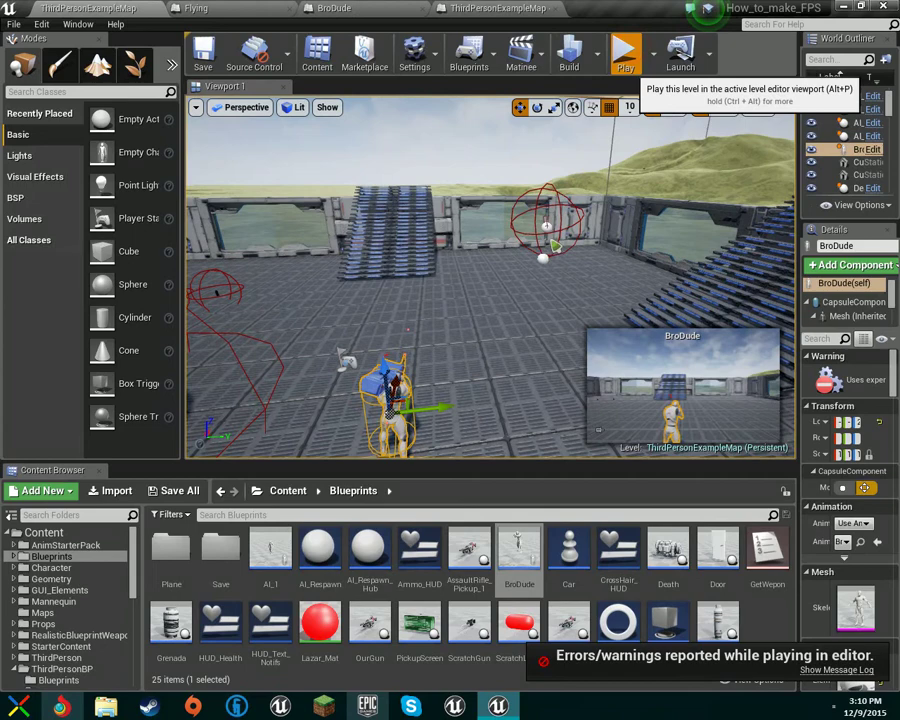
Start another play-test and bring BroDude to the parked ship to board it
{"action": "key", "text": "alt+p"}
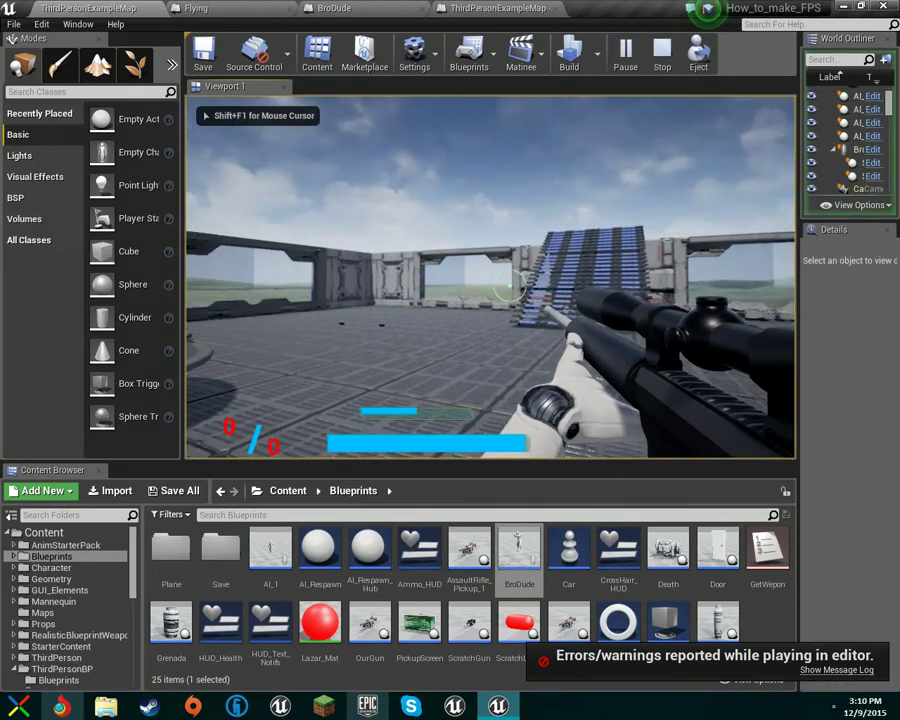
{"action": "key", "text": "w"}
{"action": "key", "text": "w"}
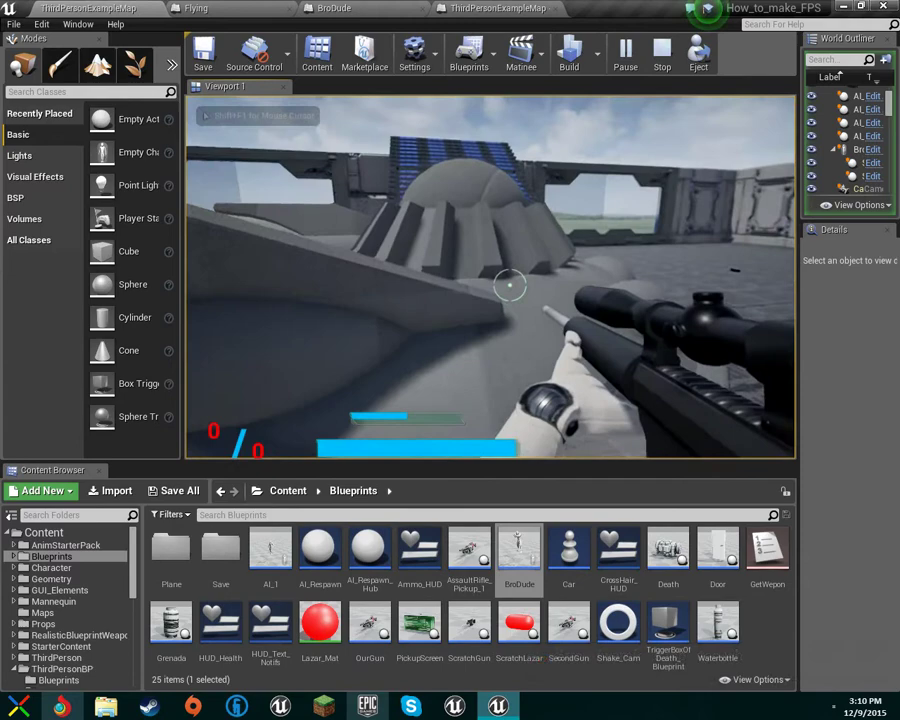
{"action": "key", "text": "space"}
Test-fly the possessed ship over the landscape, rolling and turning it in both directions
{"action": "key", "text": "e"}
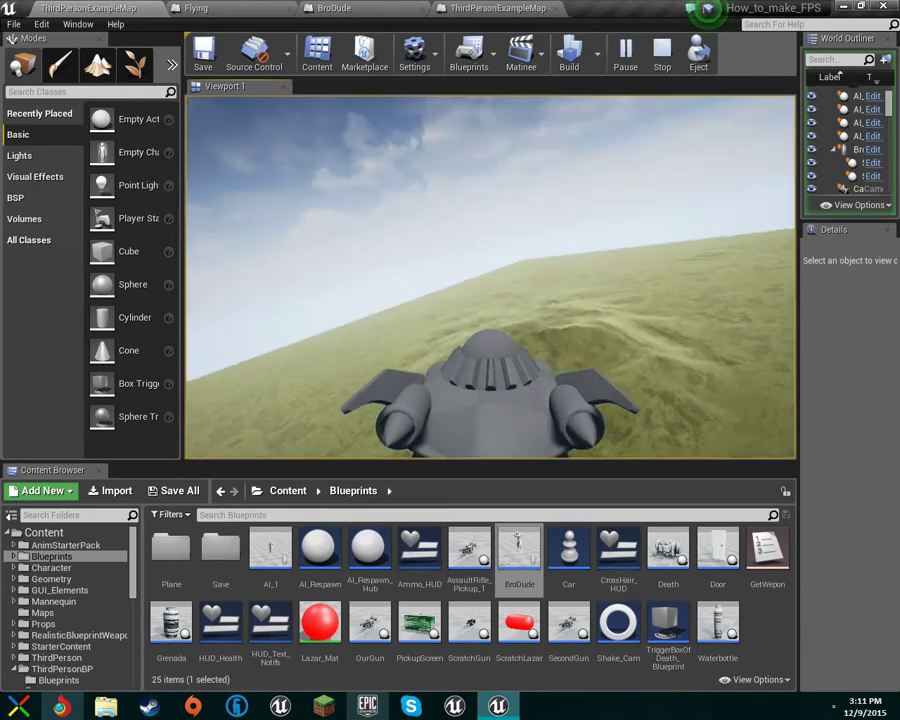
{"action": "key", "text": "d"}
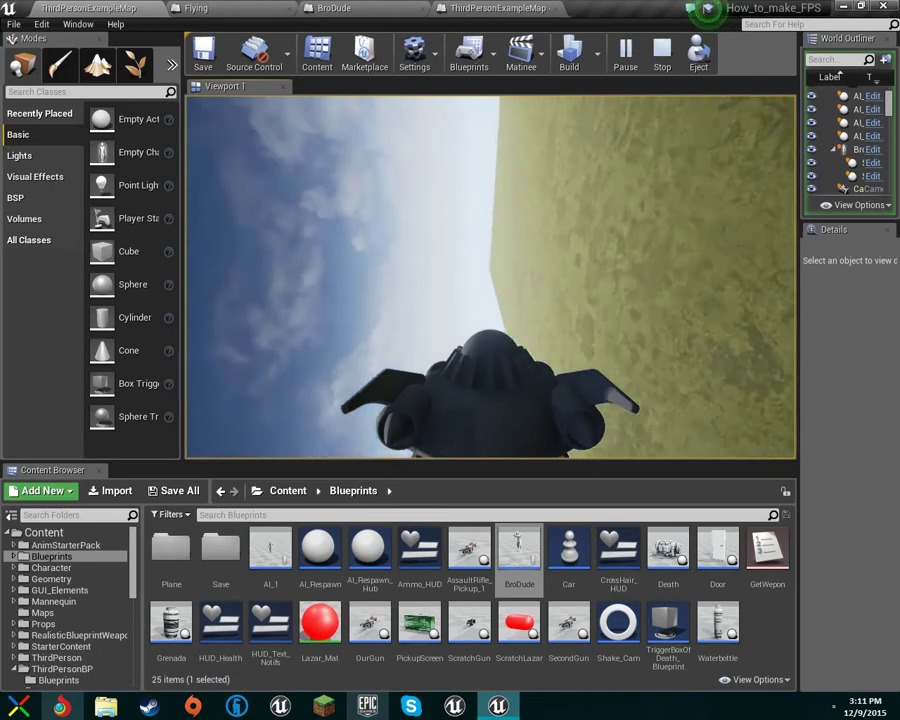
{"action": "key", "text": "e"}
{"action": "key", "text": "e"}
{"action": "key", "text": "a"}
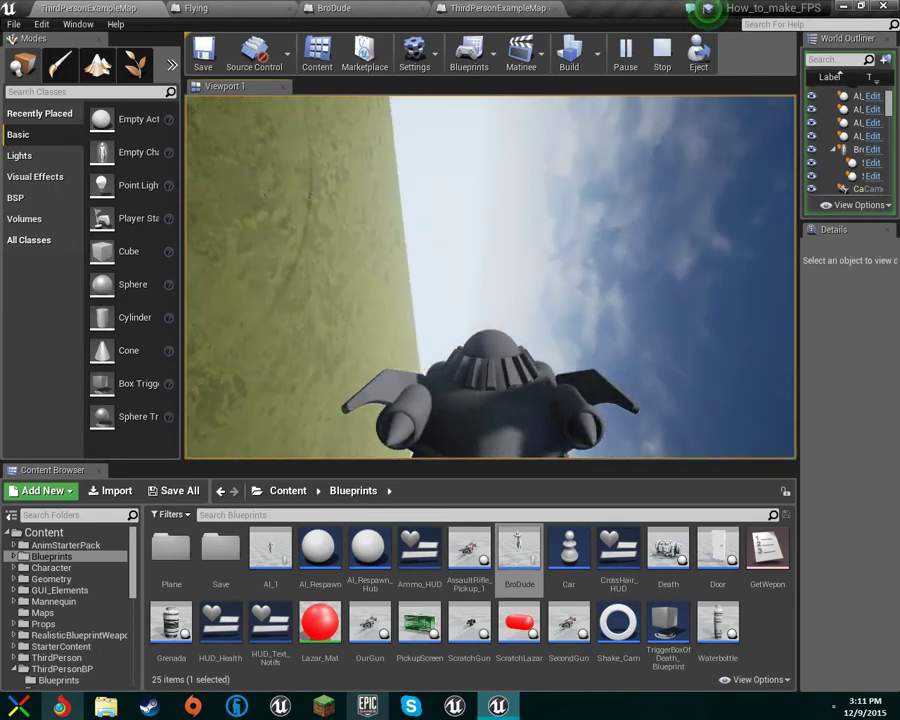
{"action": "key", "text": "d"}
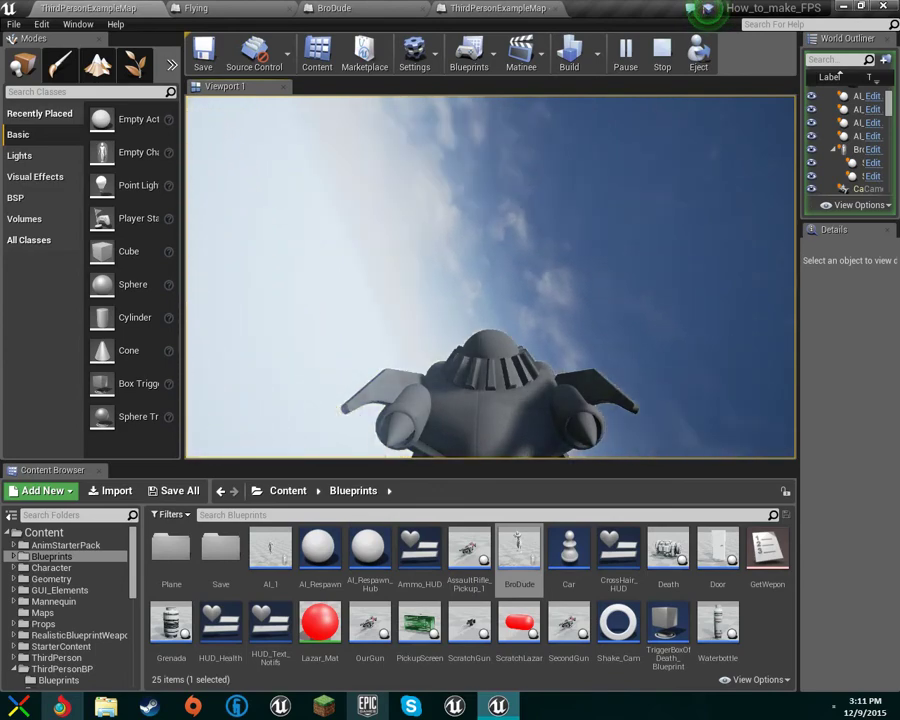
{"action": "key", "text": "d"}
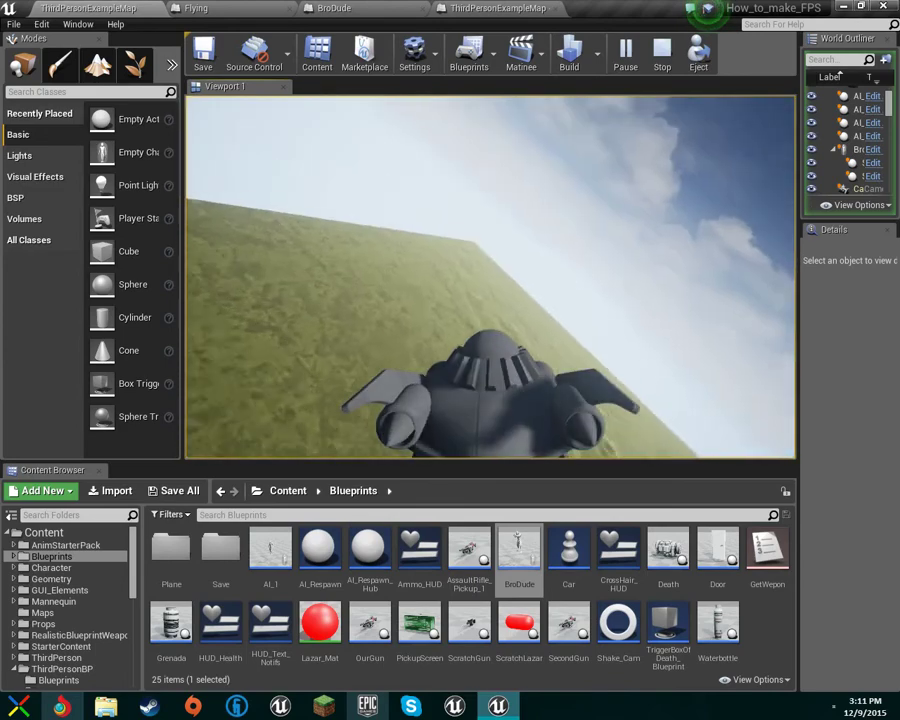
{"action": "key", "text": "d"}
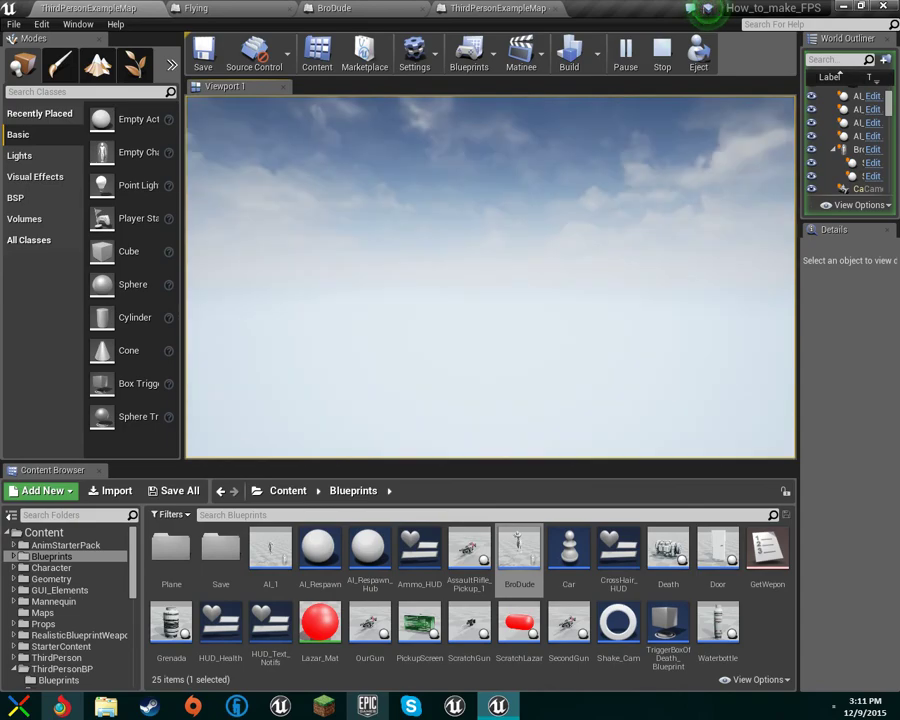